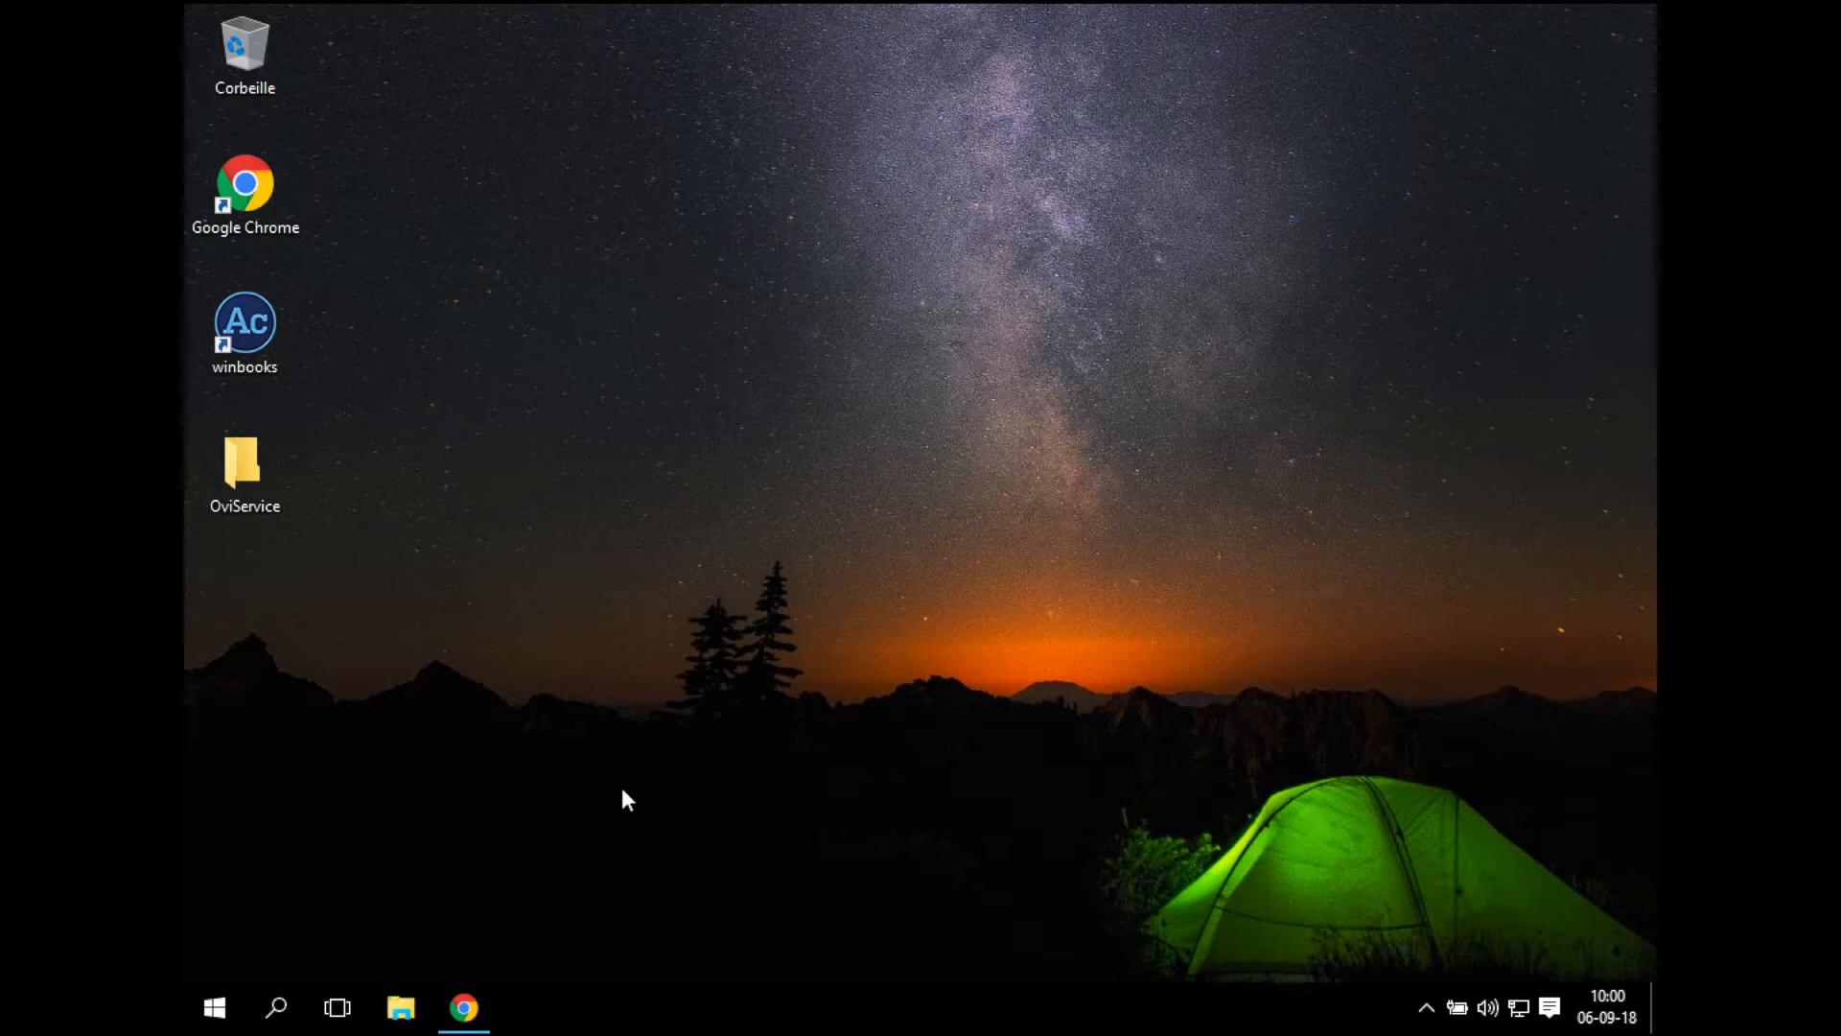
# Step: Start WinBooks in demonstration mode to check its version, cancel opening the dossier and close the program
pyautogui.doubleClick(263, 332)
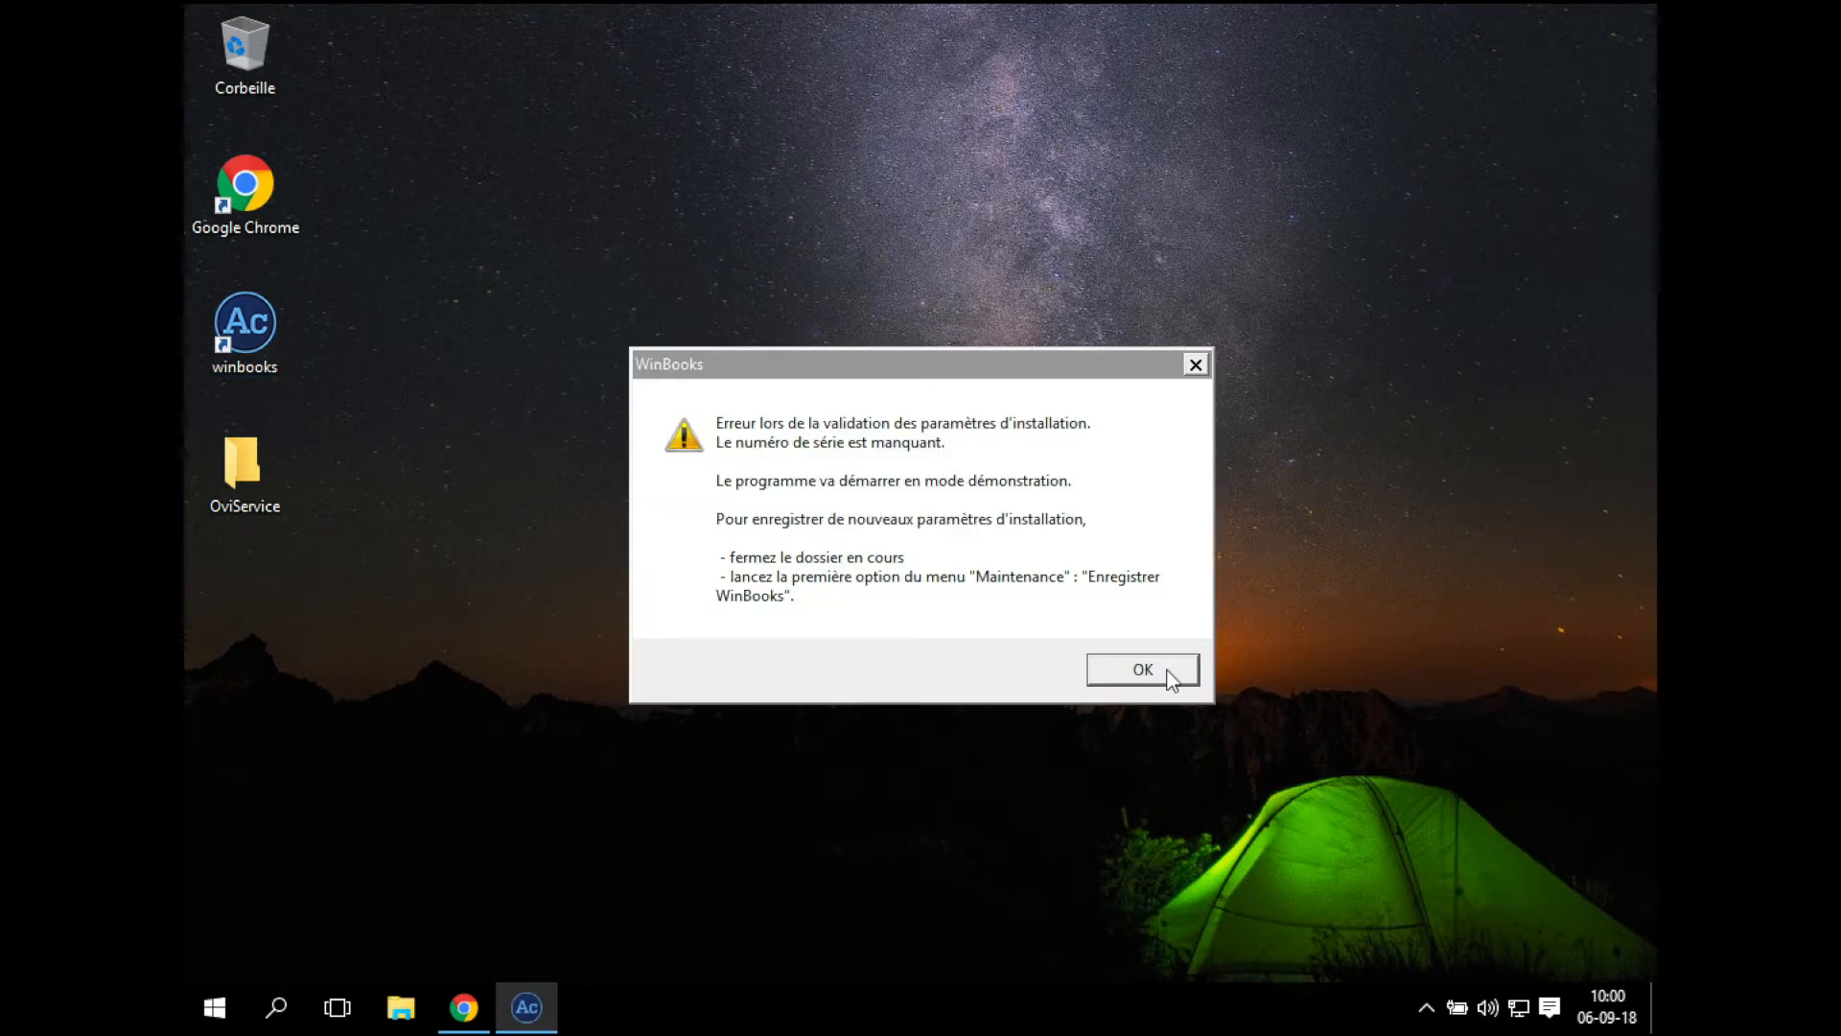
pyautogui.click(1170, 676)
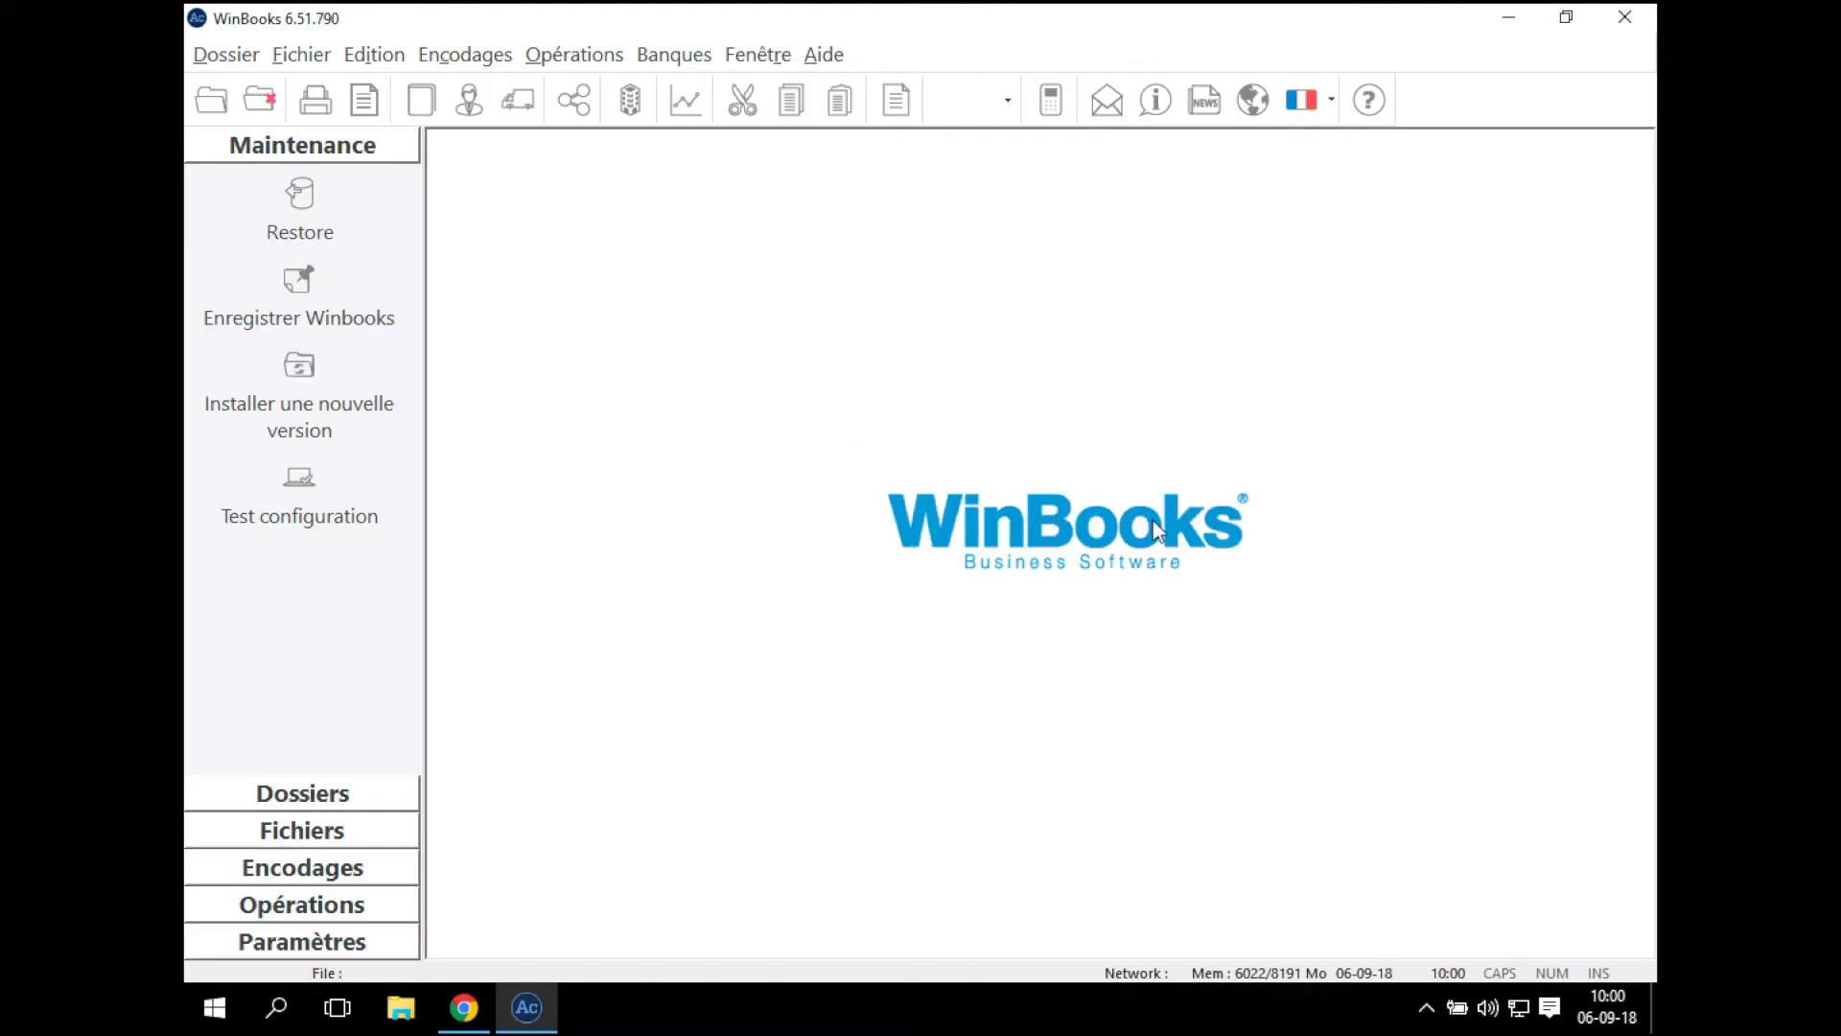
pyautogui.click(1124, 628)
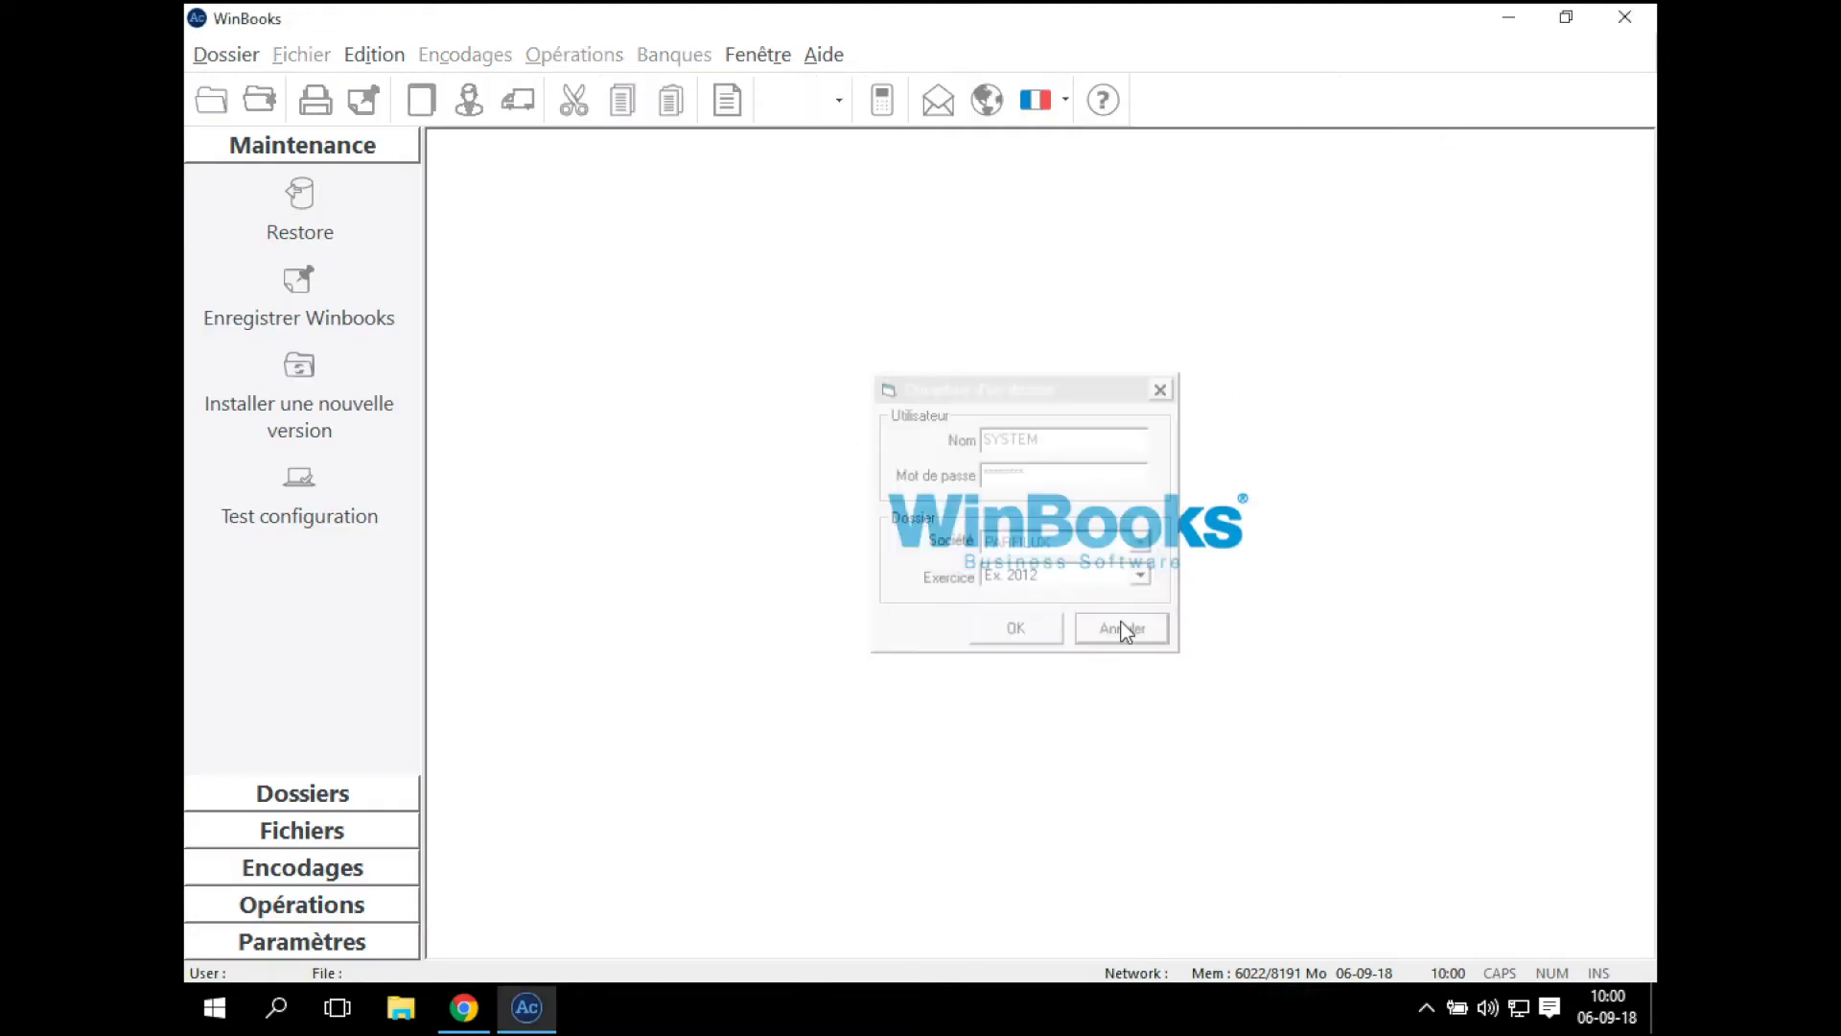
pyautogui.click(1623, 20)
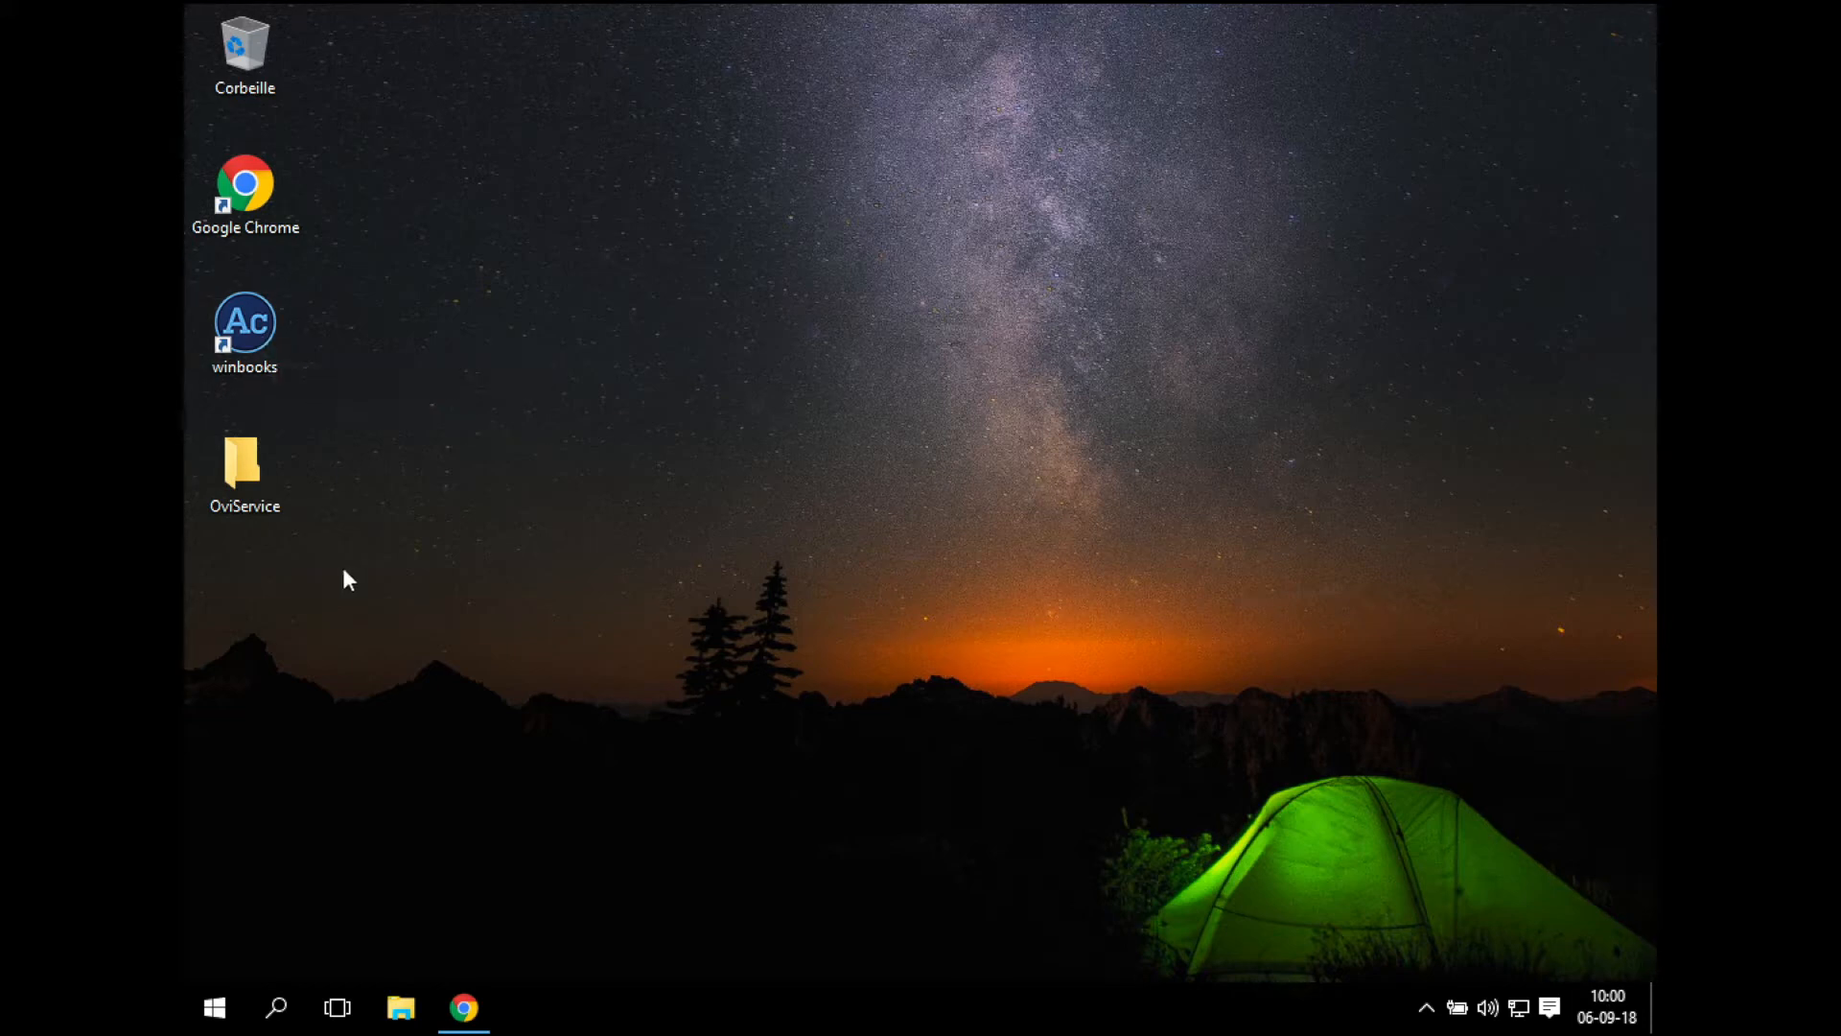
pyautogui.click(477, 1011)
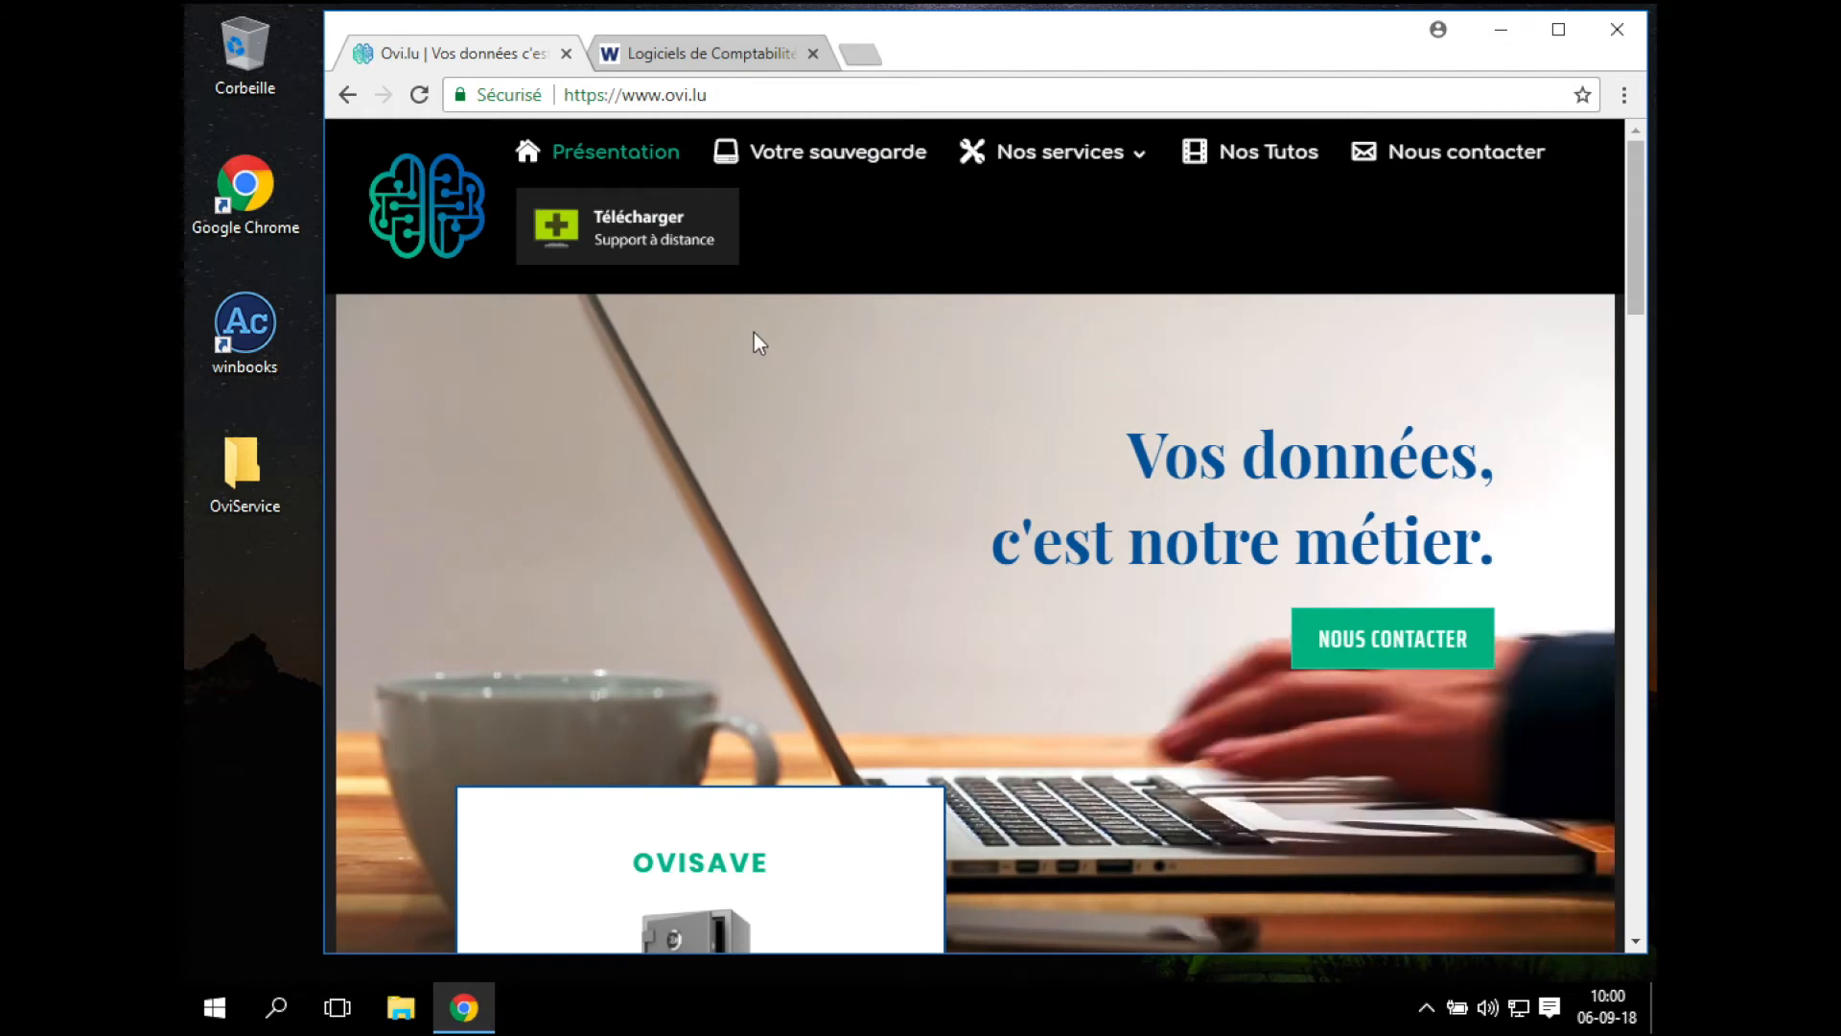
pyautogui.click(699, 55)
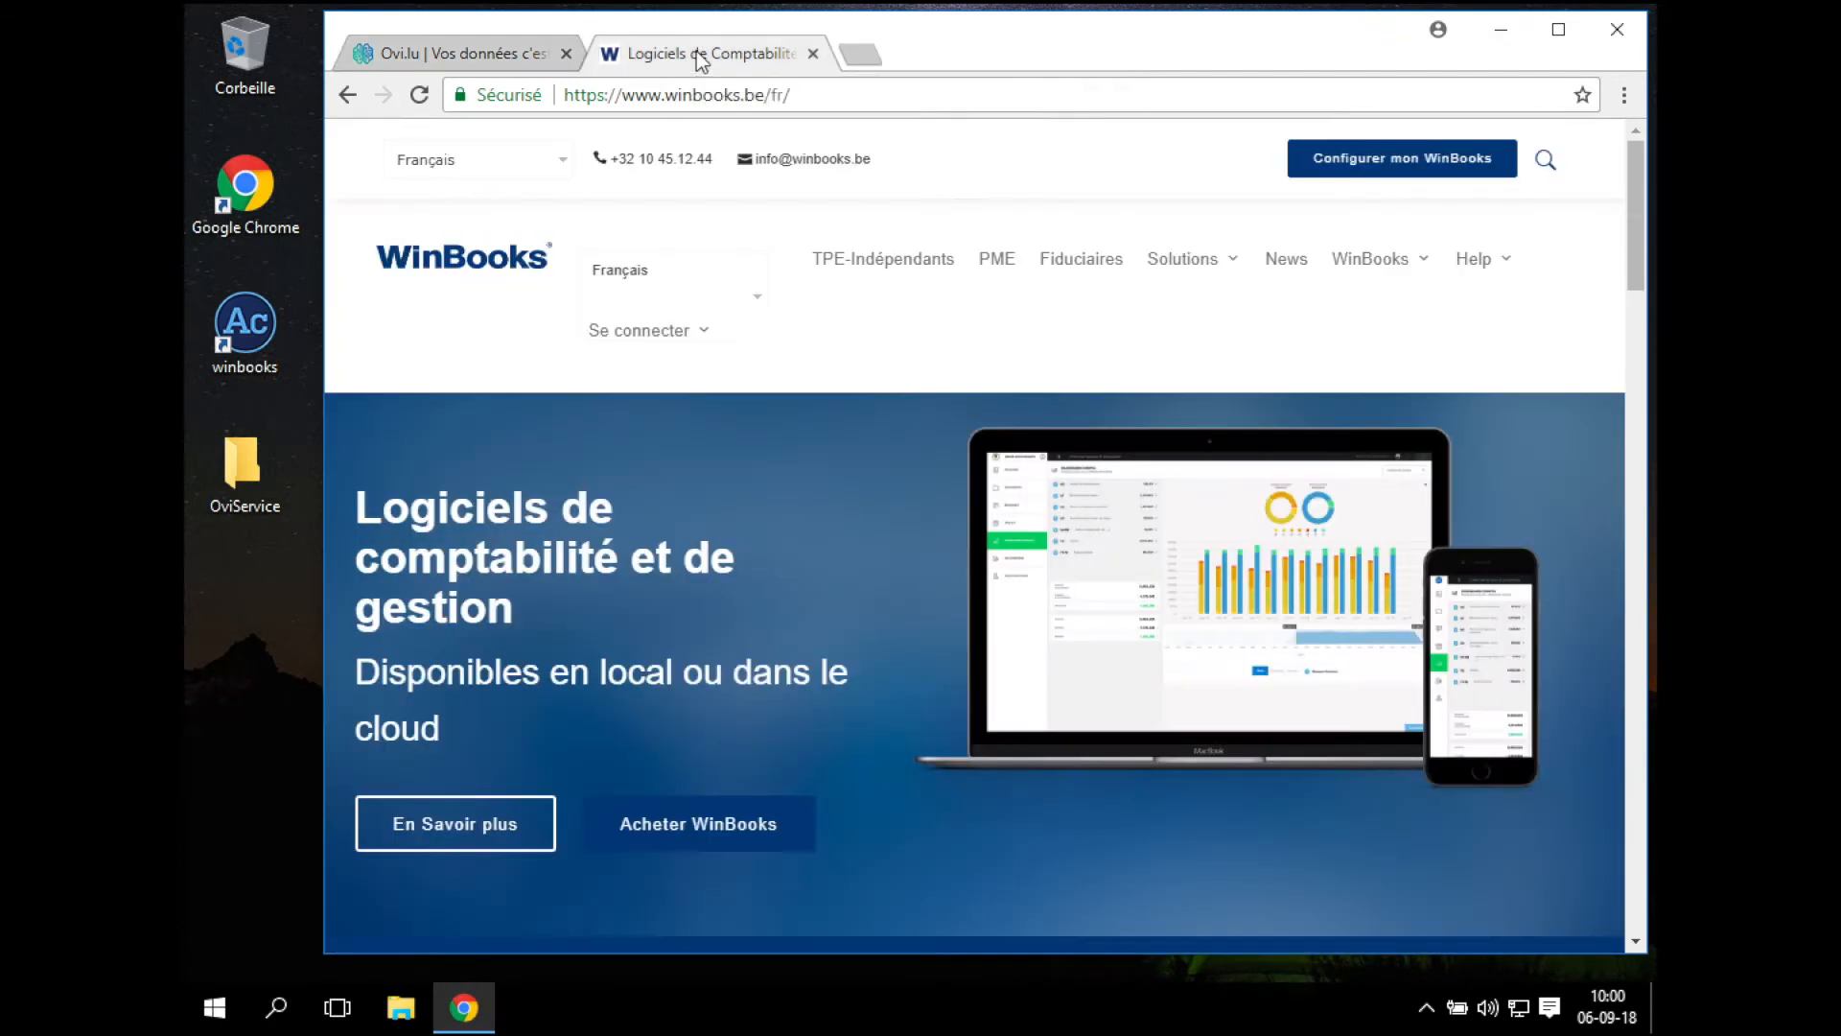
pyautogui.moveTo(762, 99); pyautogui.dragTo(623, 96)
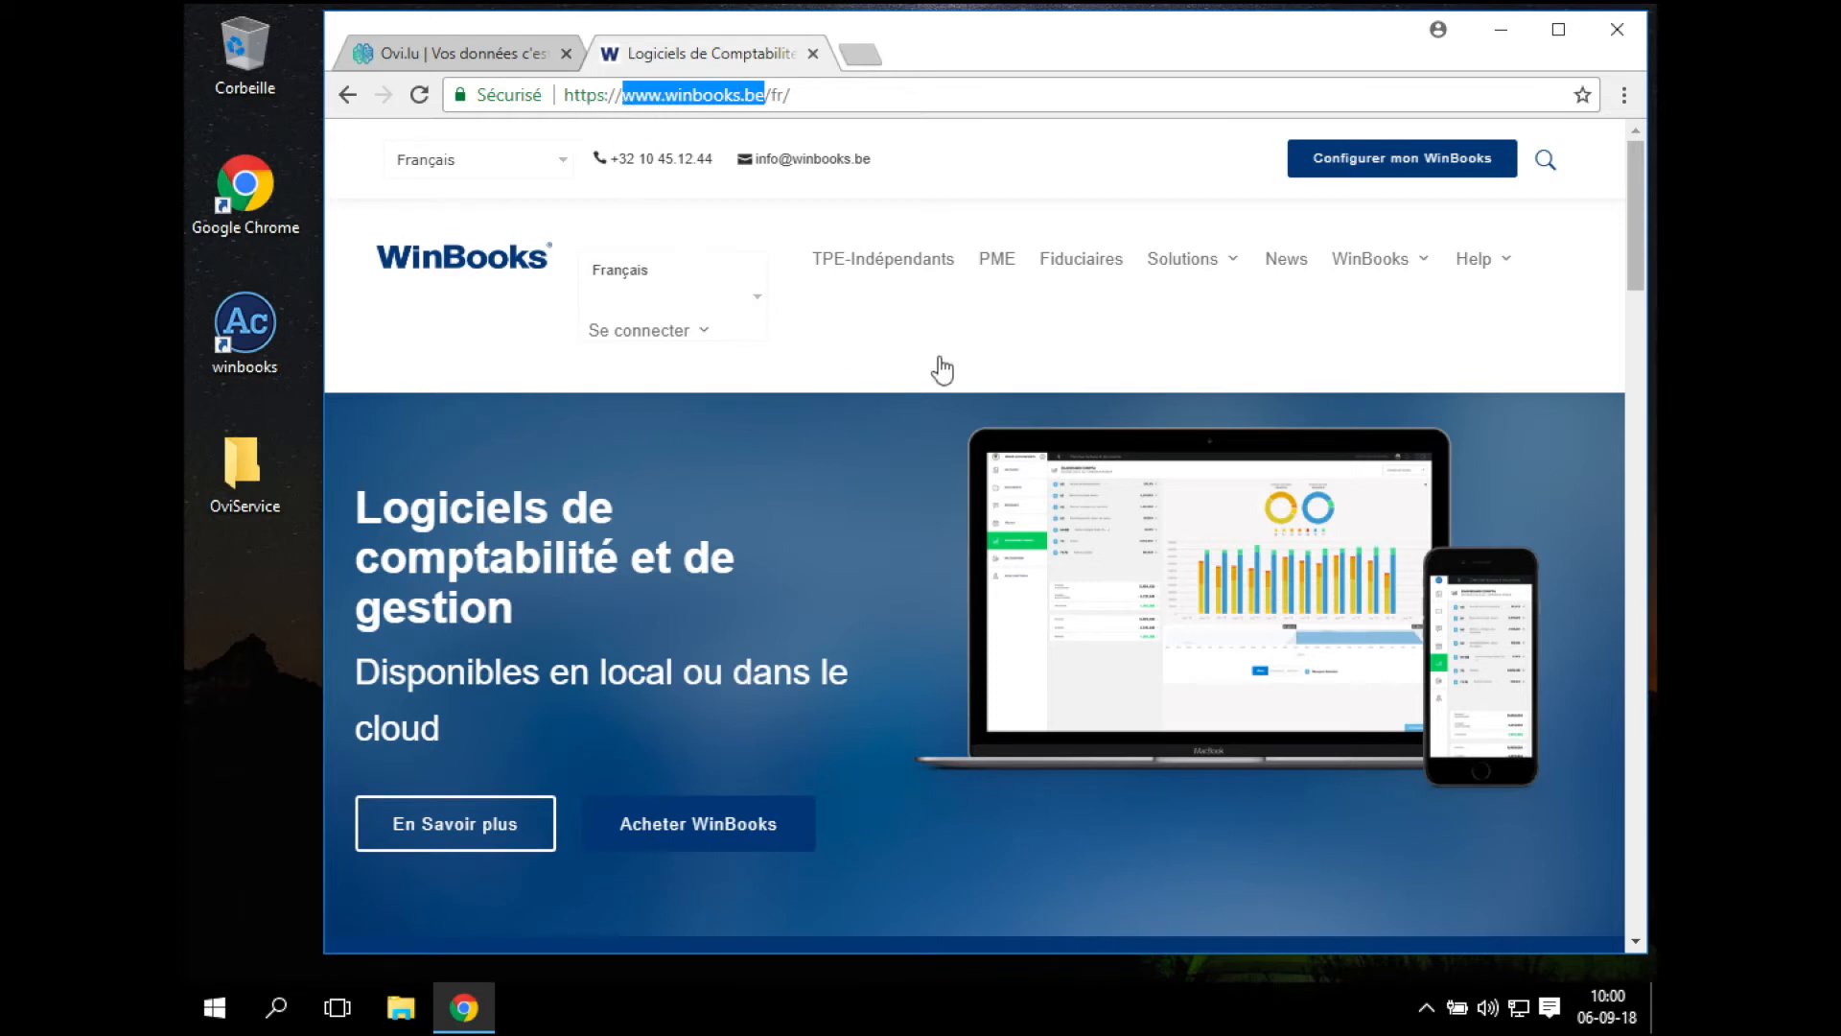
pyautogui.moveTo(1477, 269)
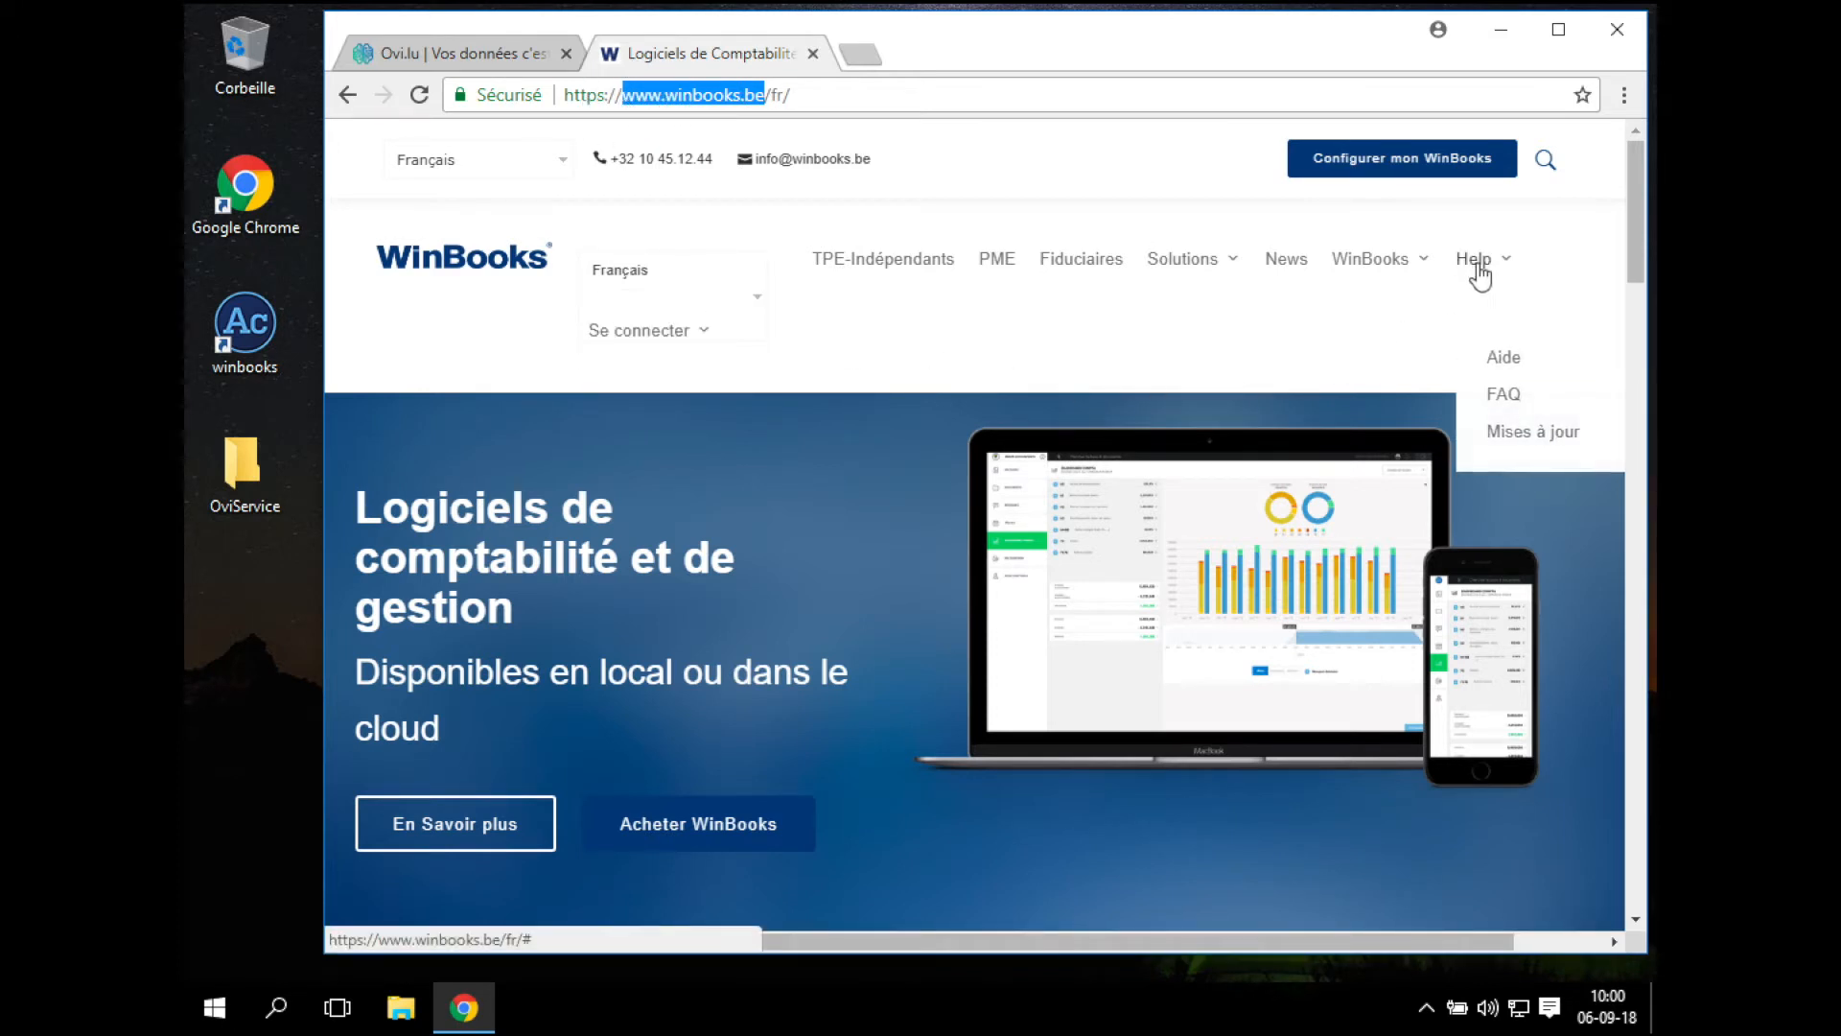
pyautogui.click(1521, 432)
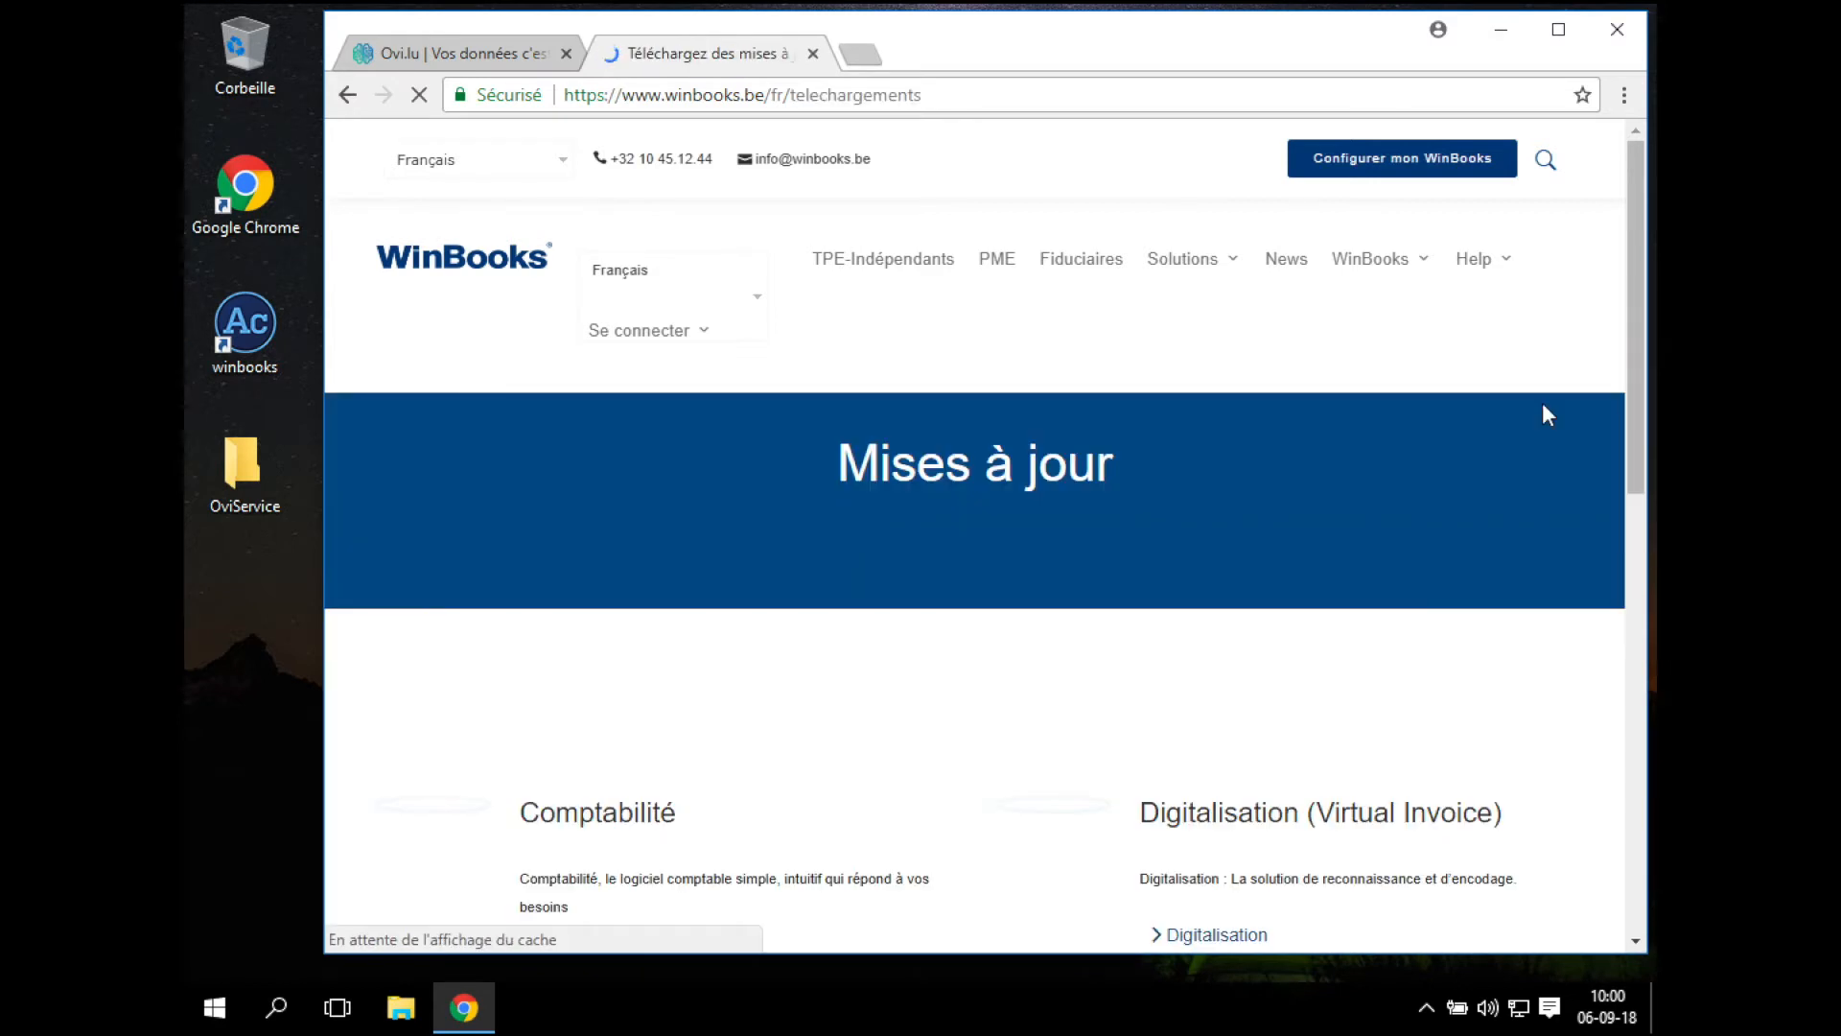
# Step: Download the WinBooks et Virtual Invoice version 7.00.170 update from the Comptabilité downloads
pyautogui.click(1643, 419)
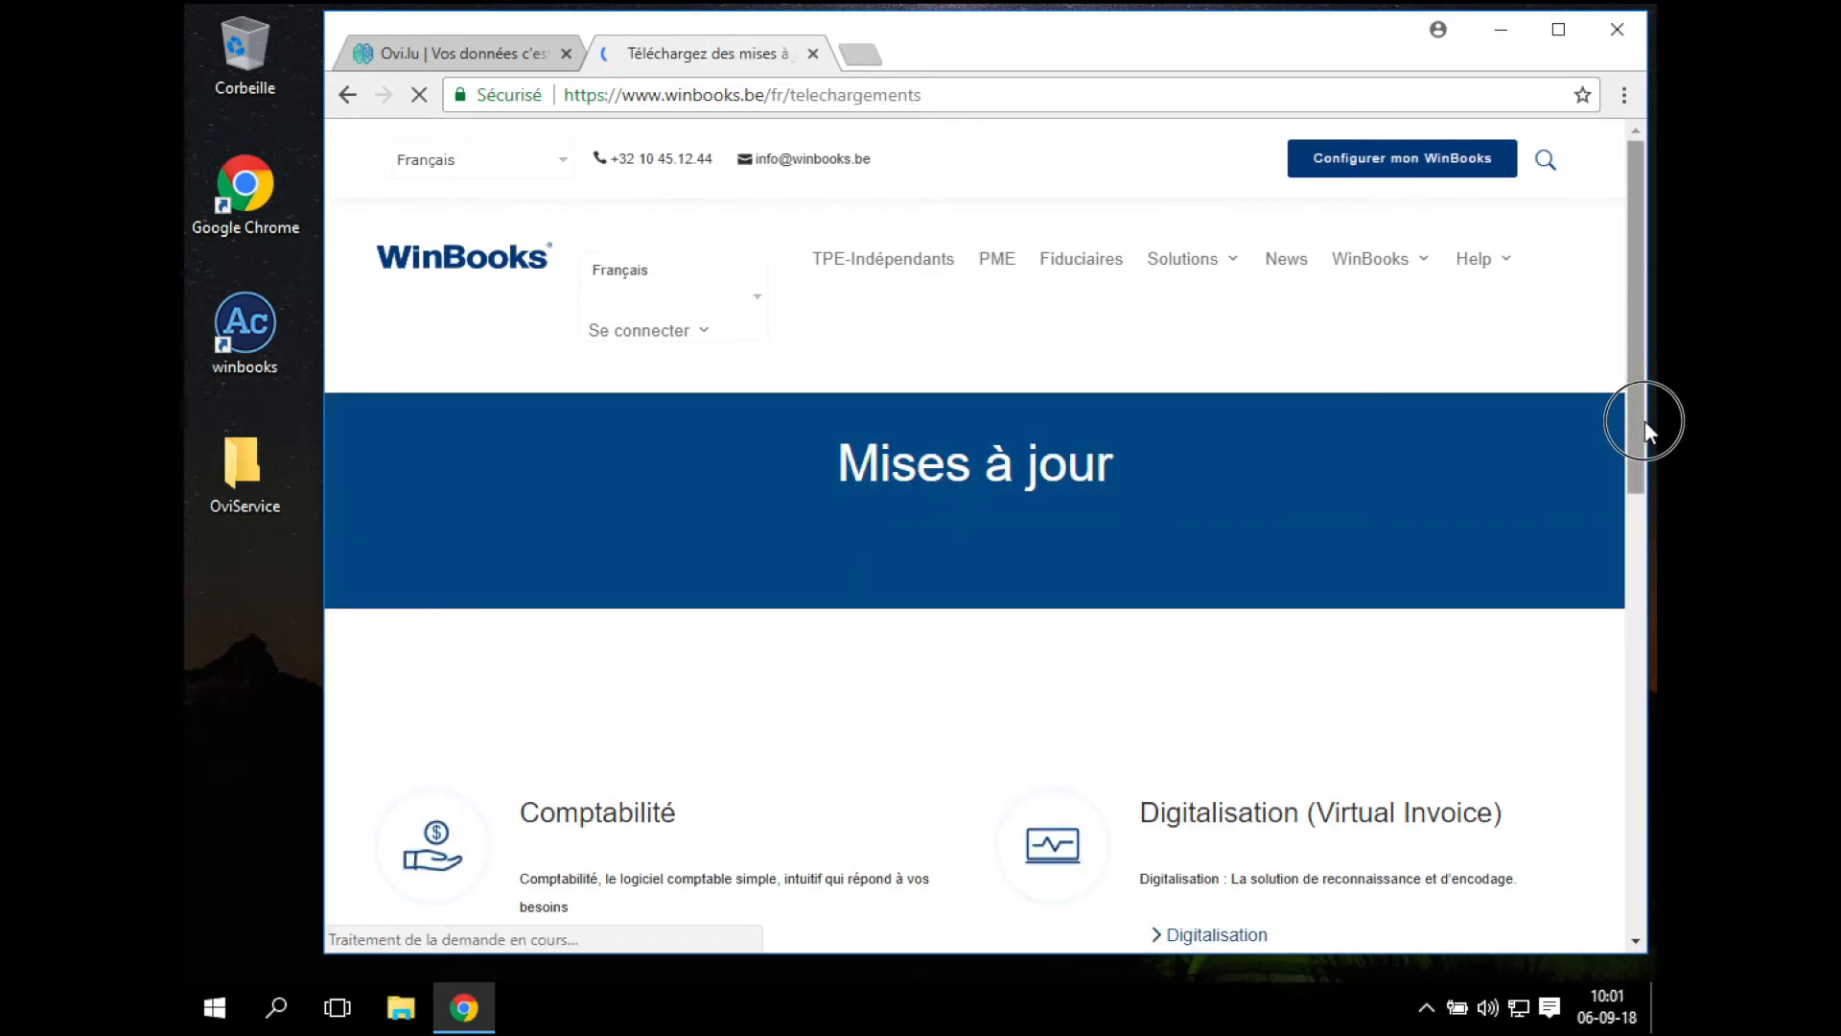
pyautogui.scroll(-2, 1642, 436)
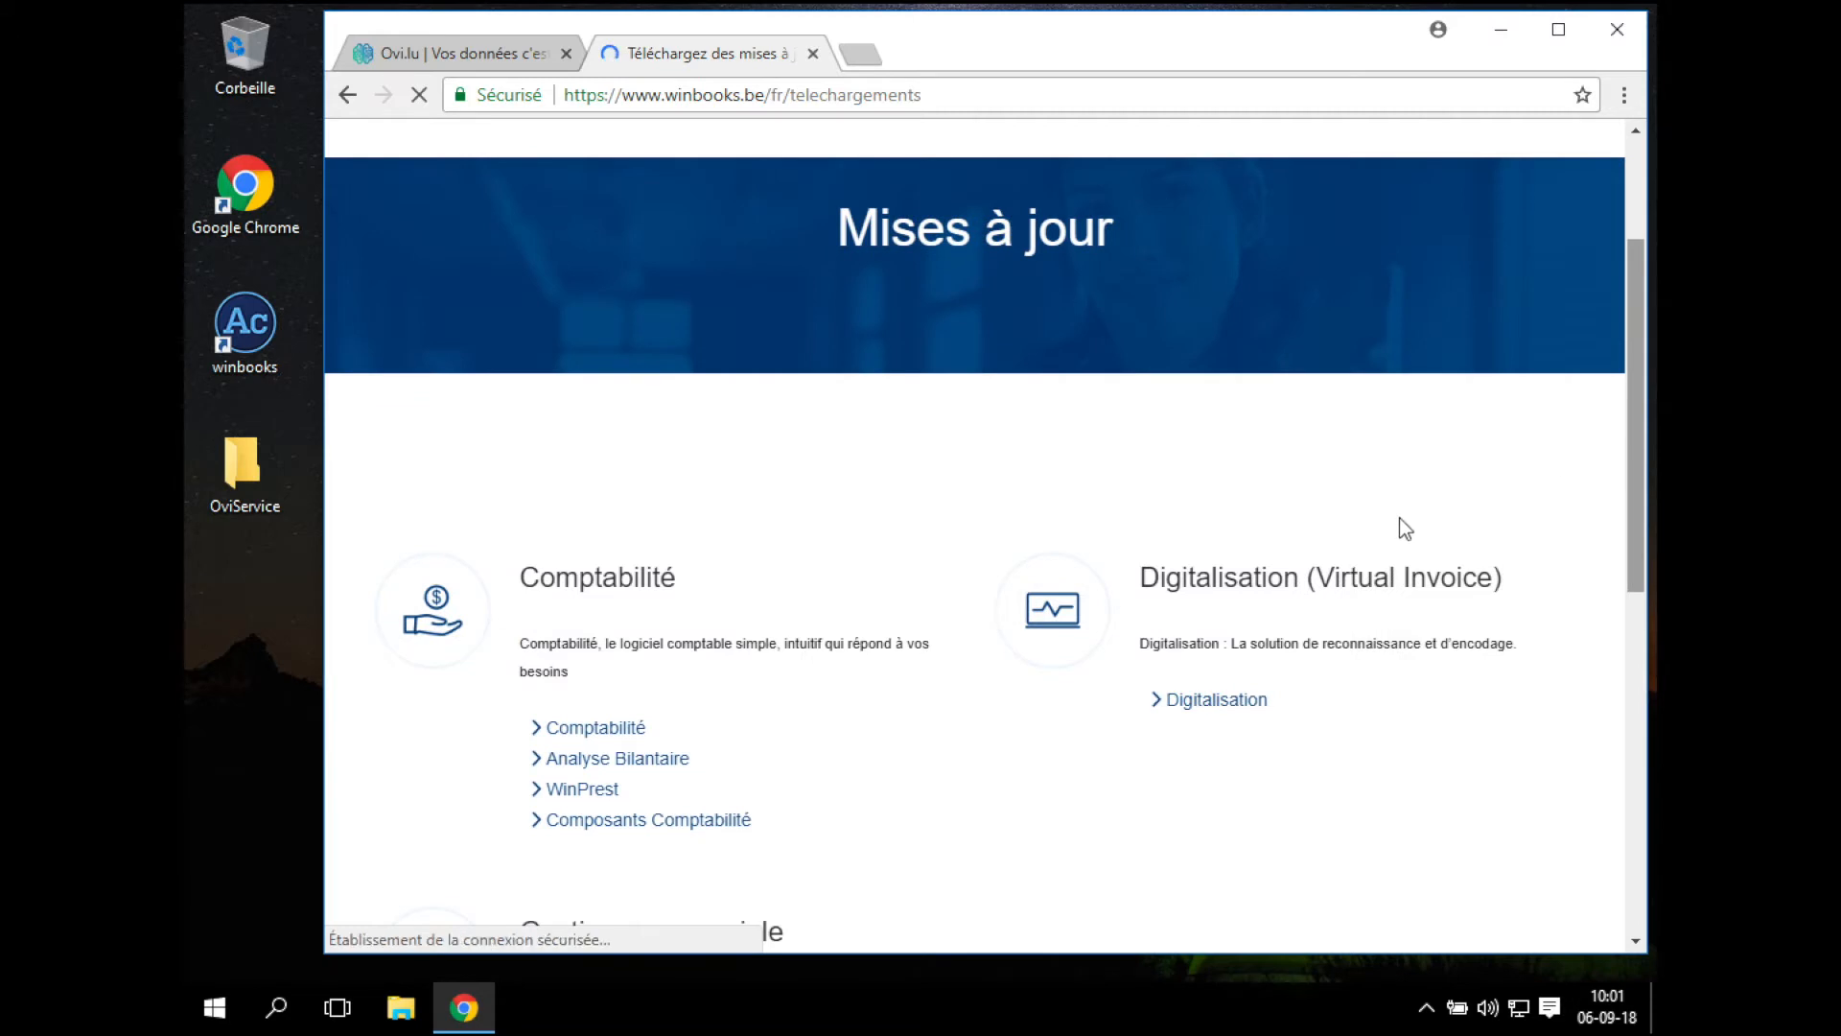
pyautogui.click(623, 731)
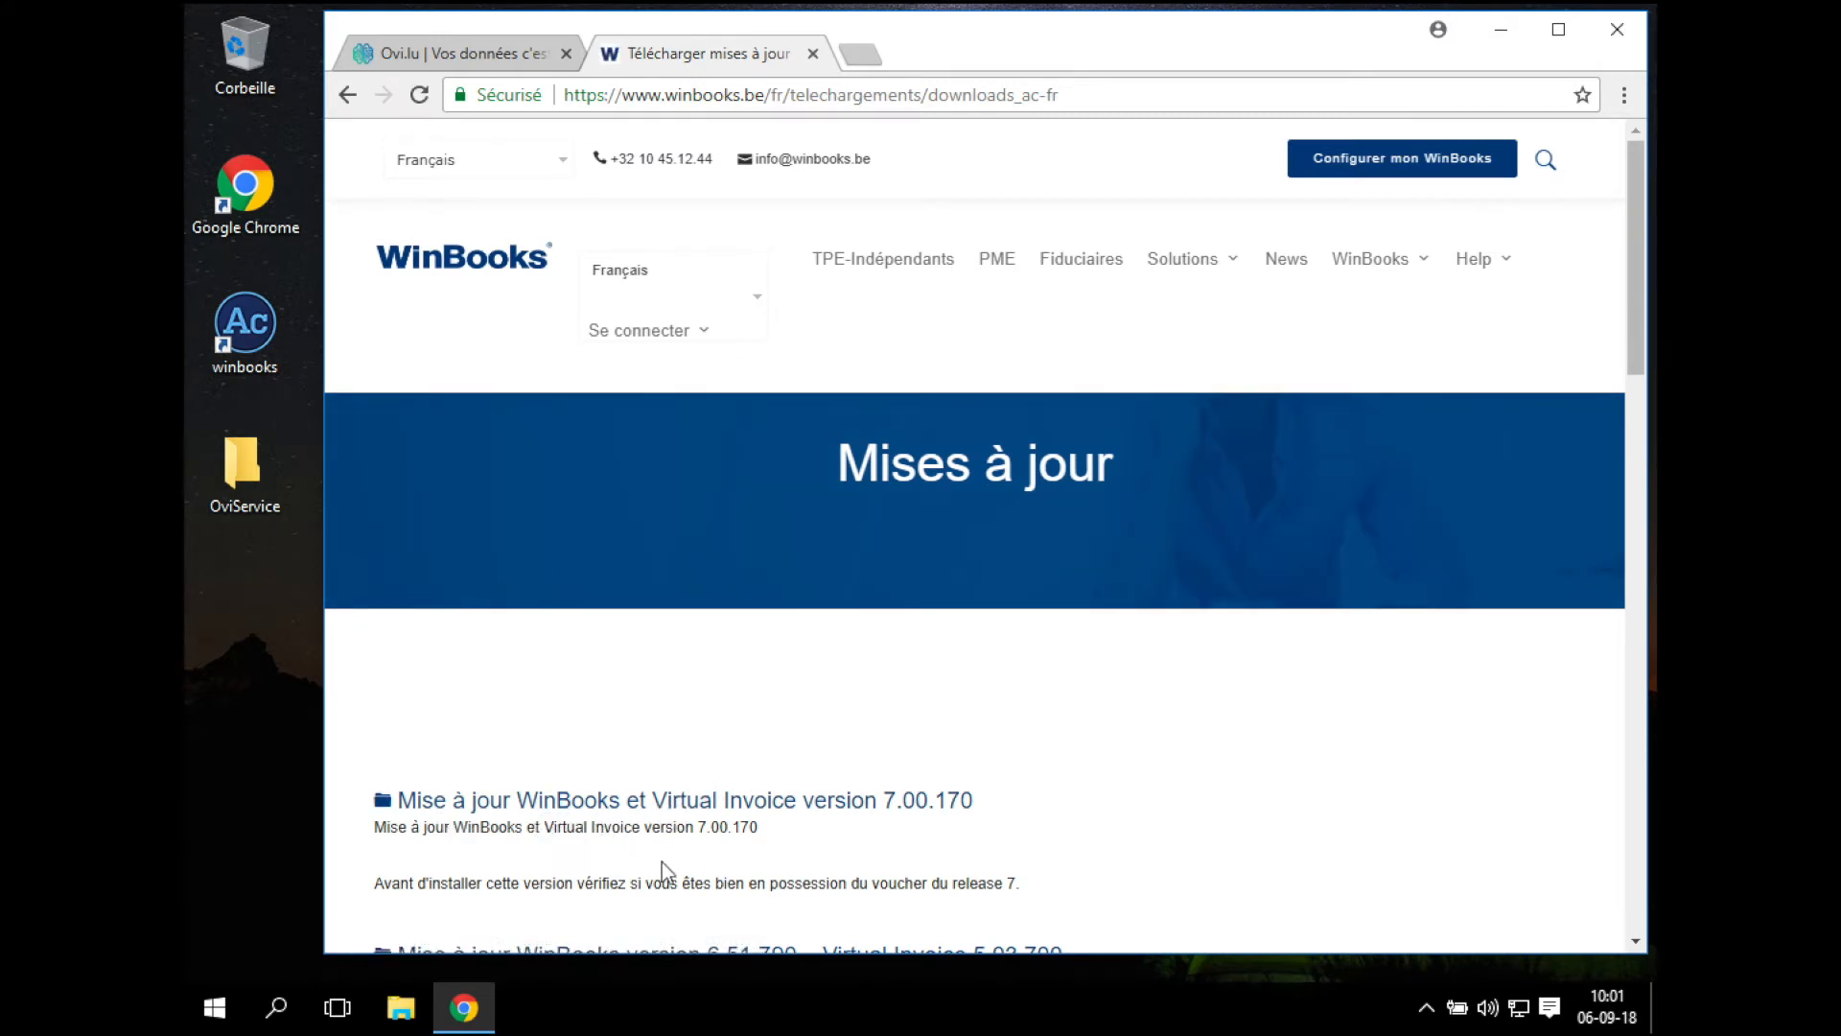
pyautogui.click(792, 808)
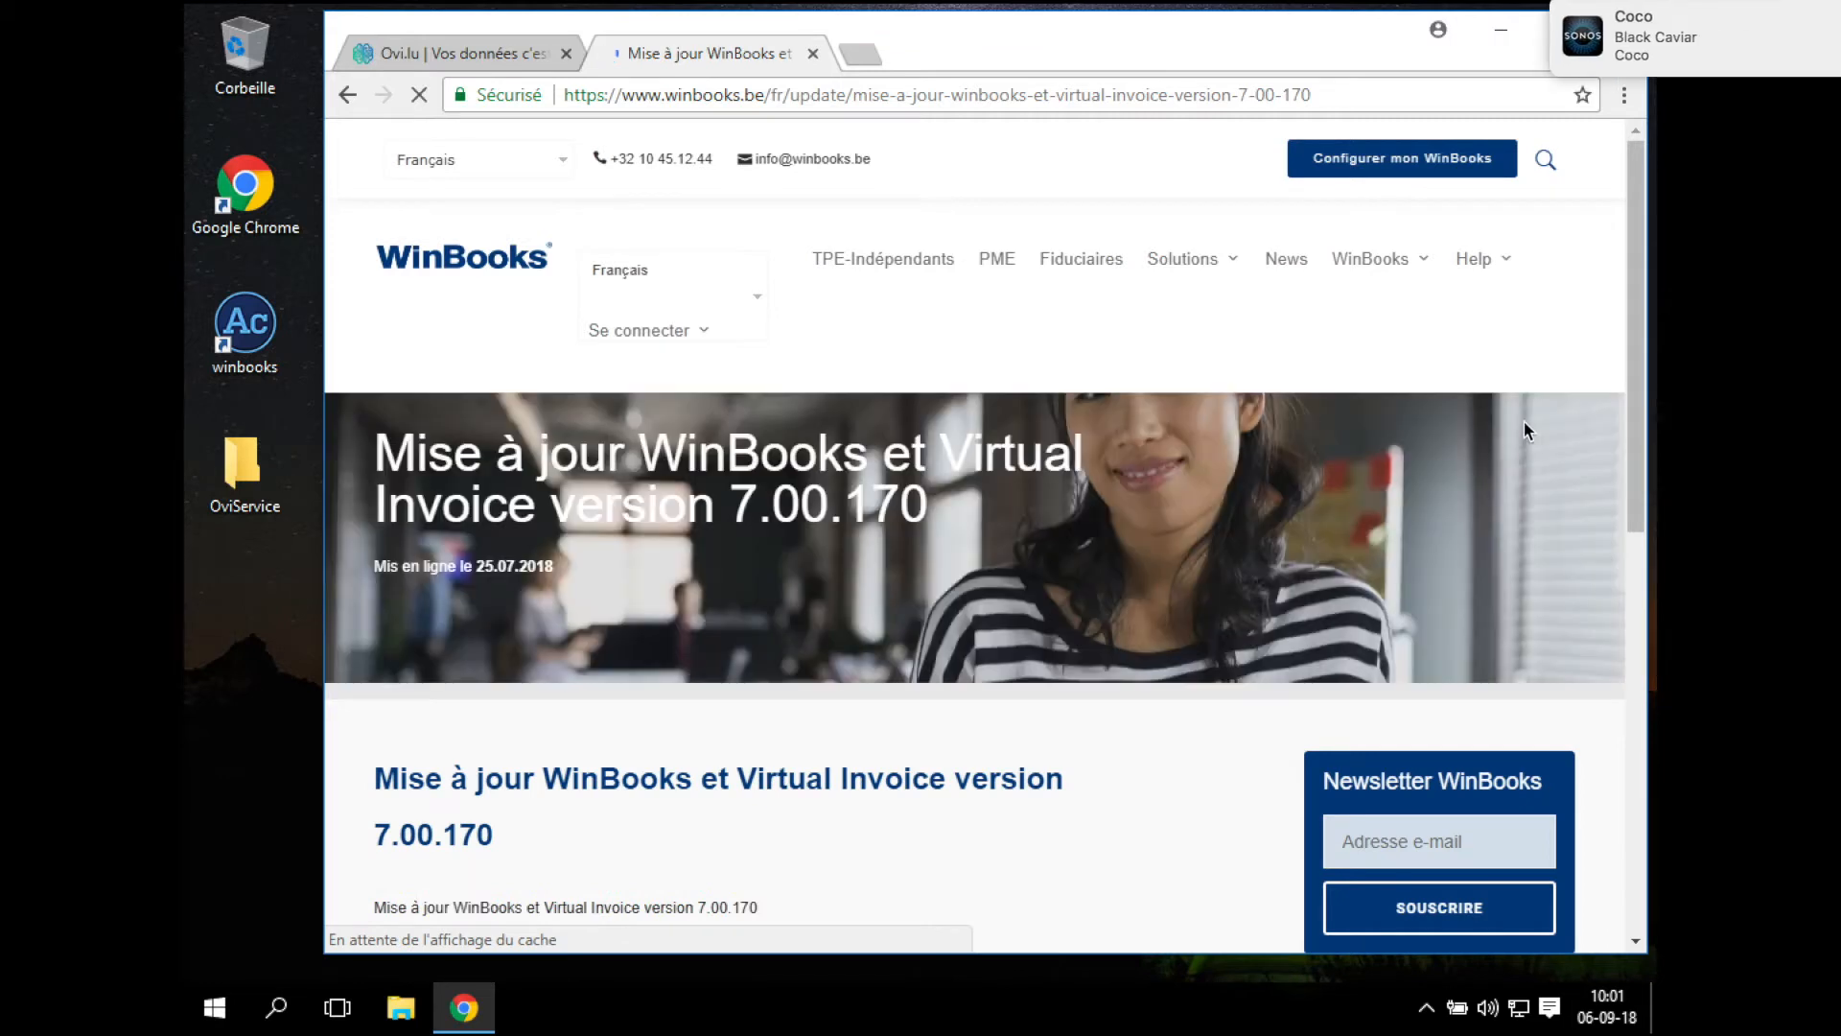
pyautogui.click(1637, 350)
pyautogui.moveTo(1637, 350); pyautogui.dragTo(1644, 460)
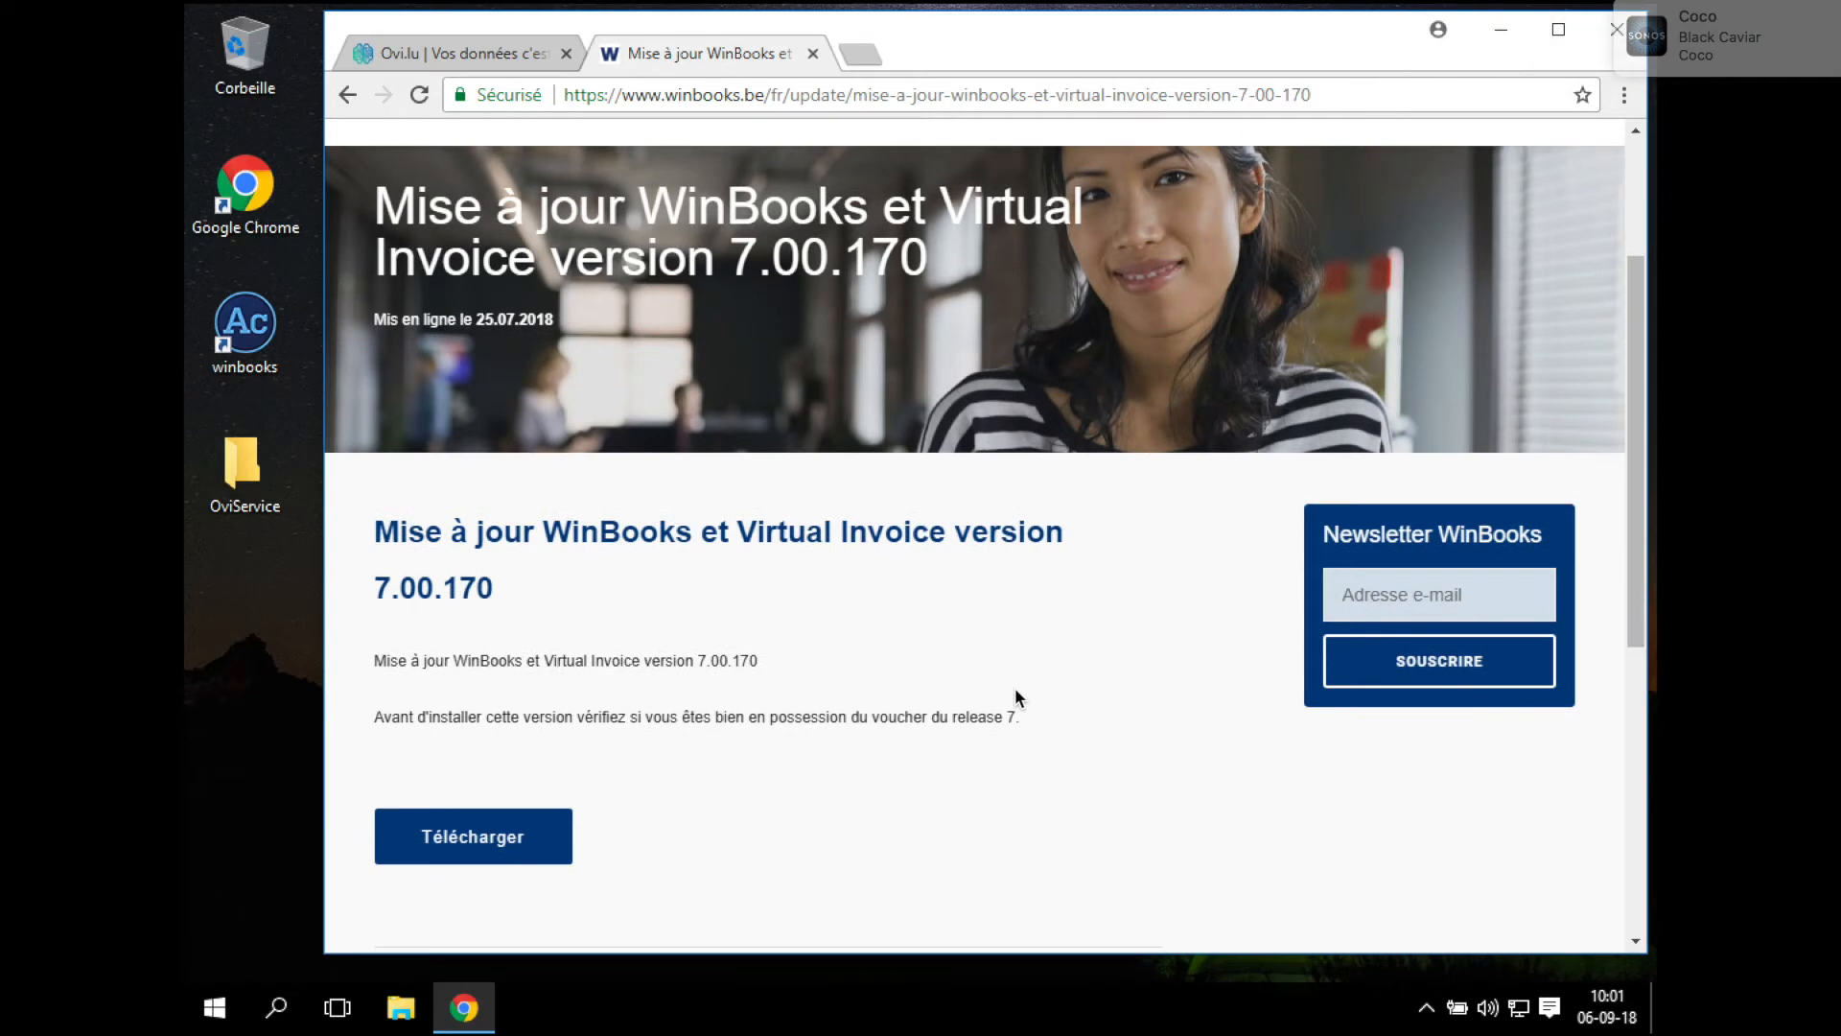
pyautogui.click(465, 851)
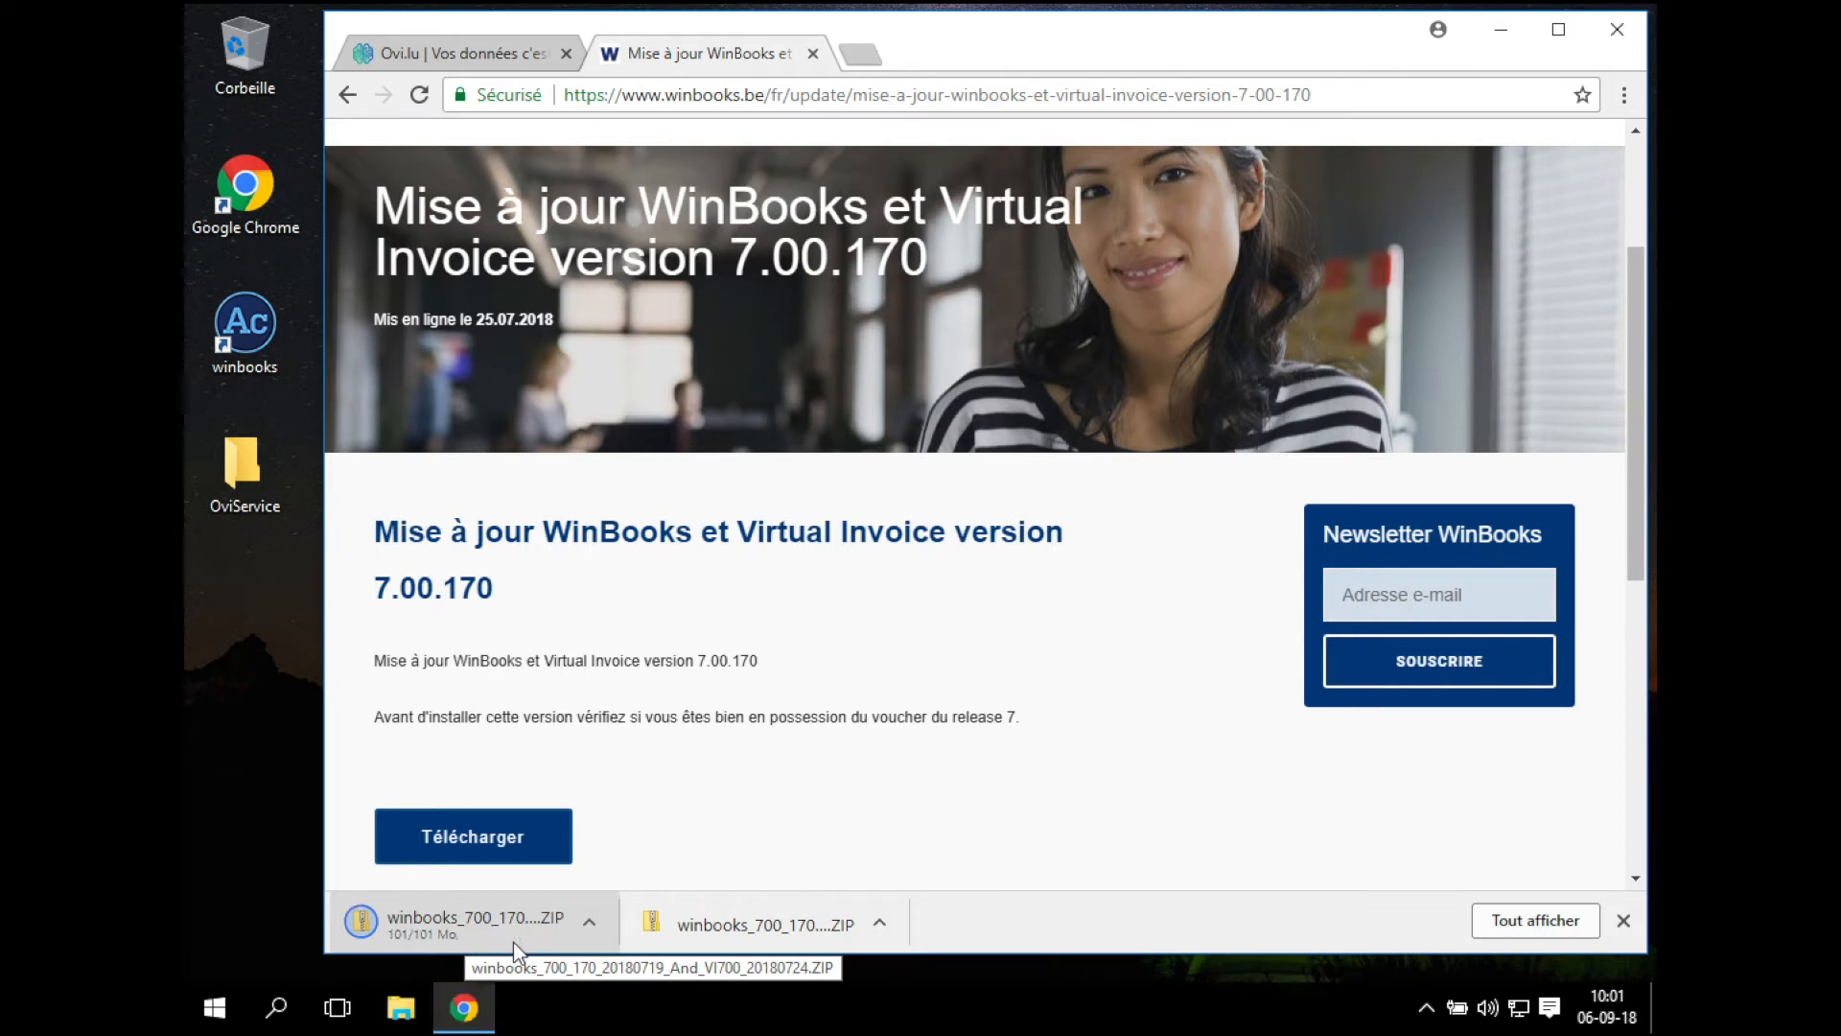
# Step: Close Chrome, cancelling the download still in progress
pyautogui.click(1615, 32)
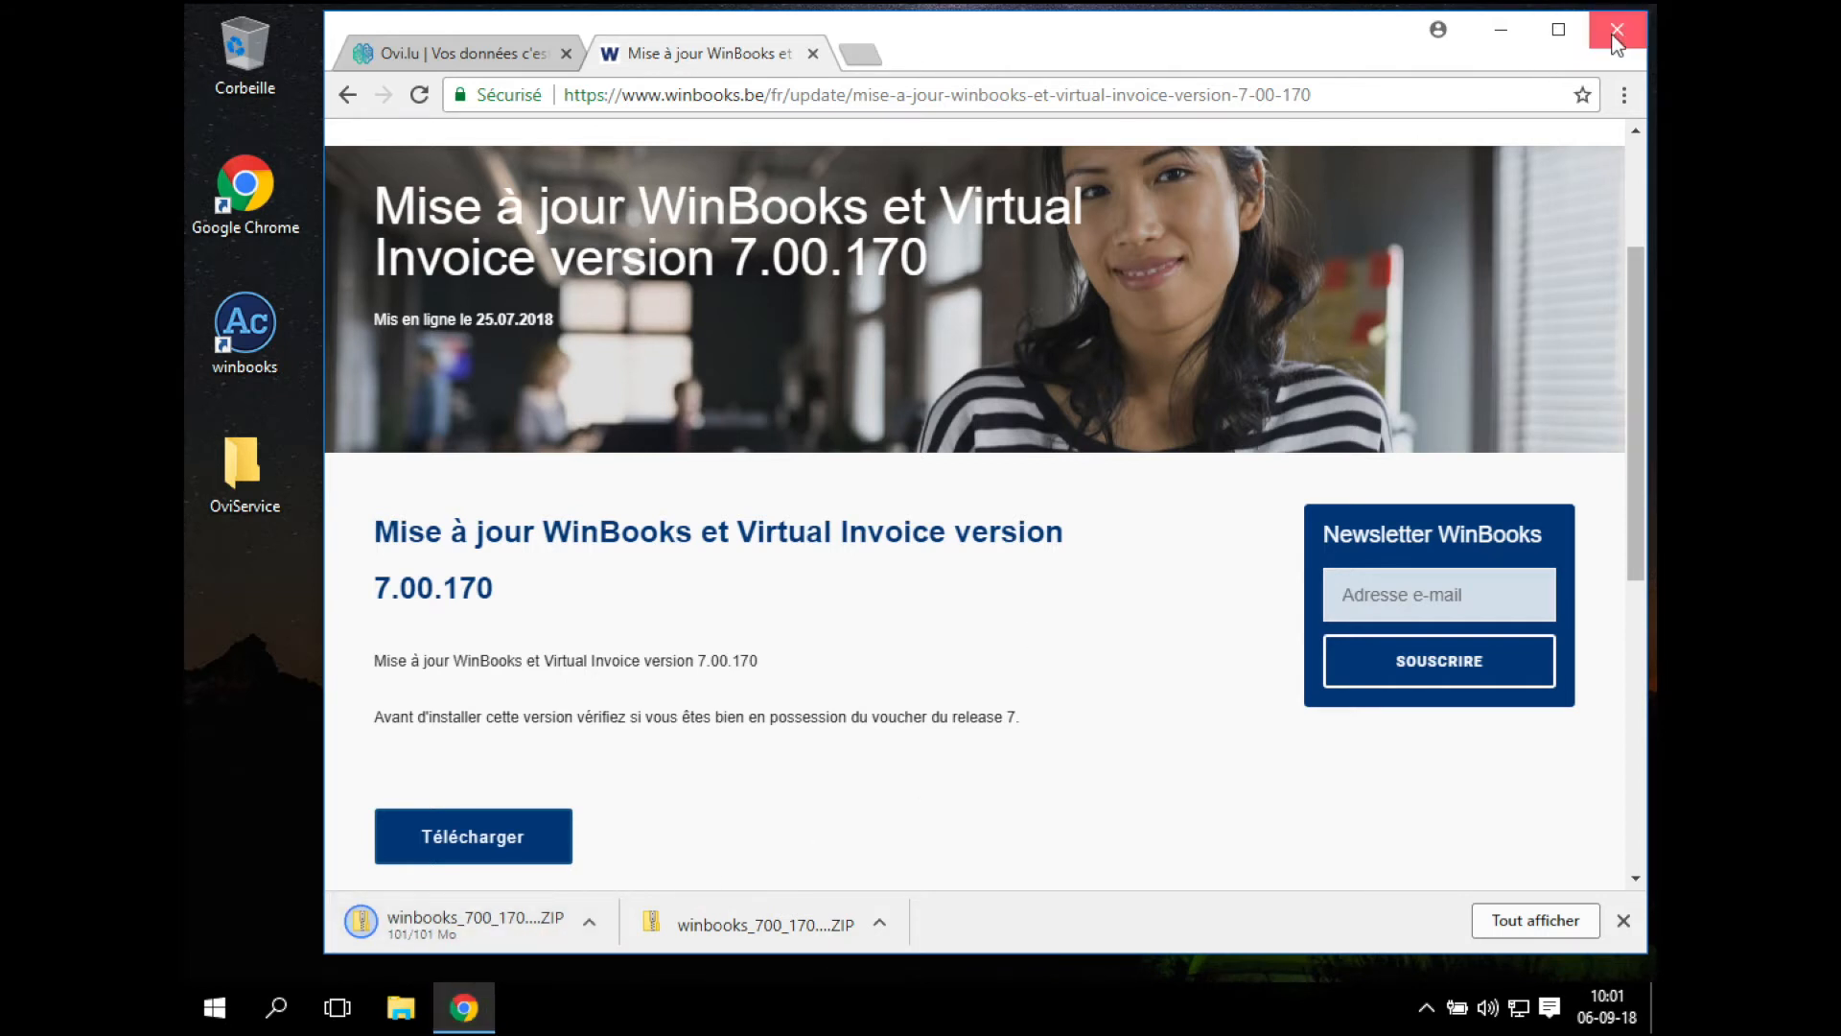
pyautogui.click(906, 253)
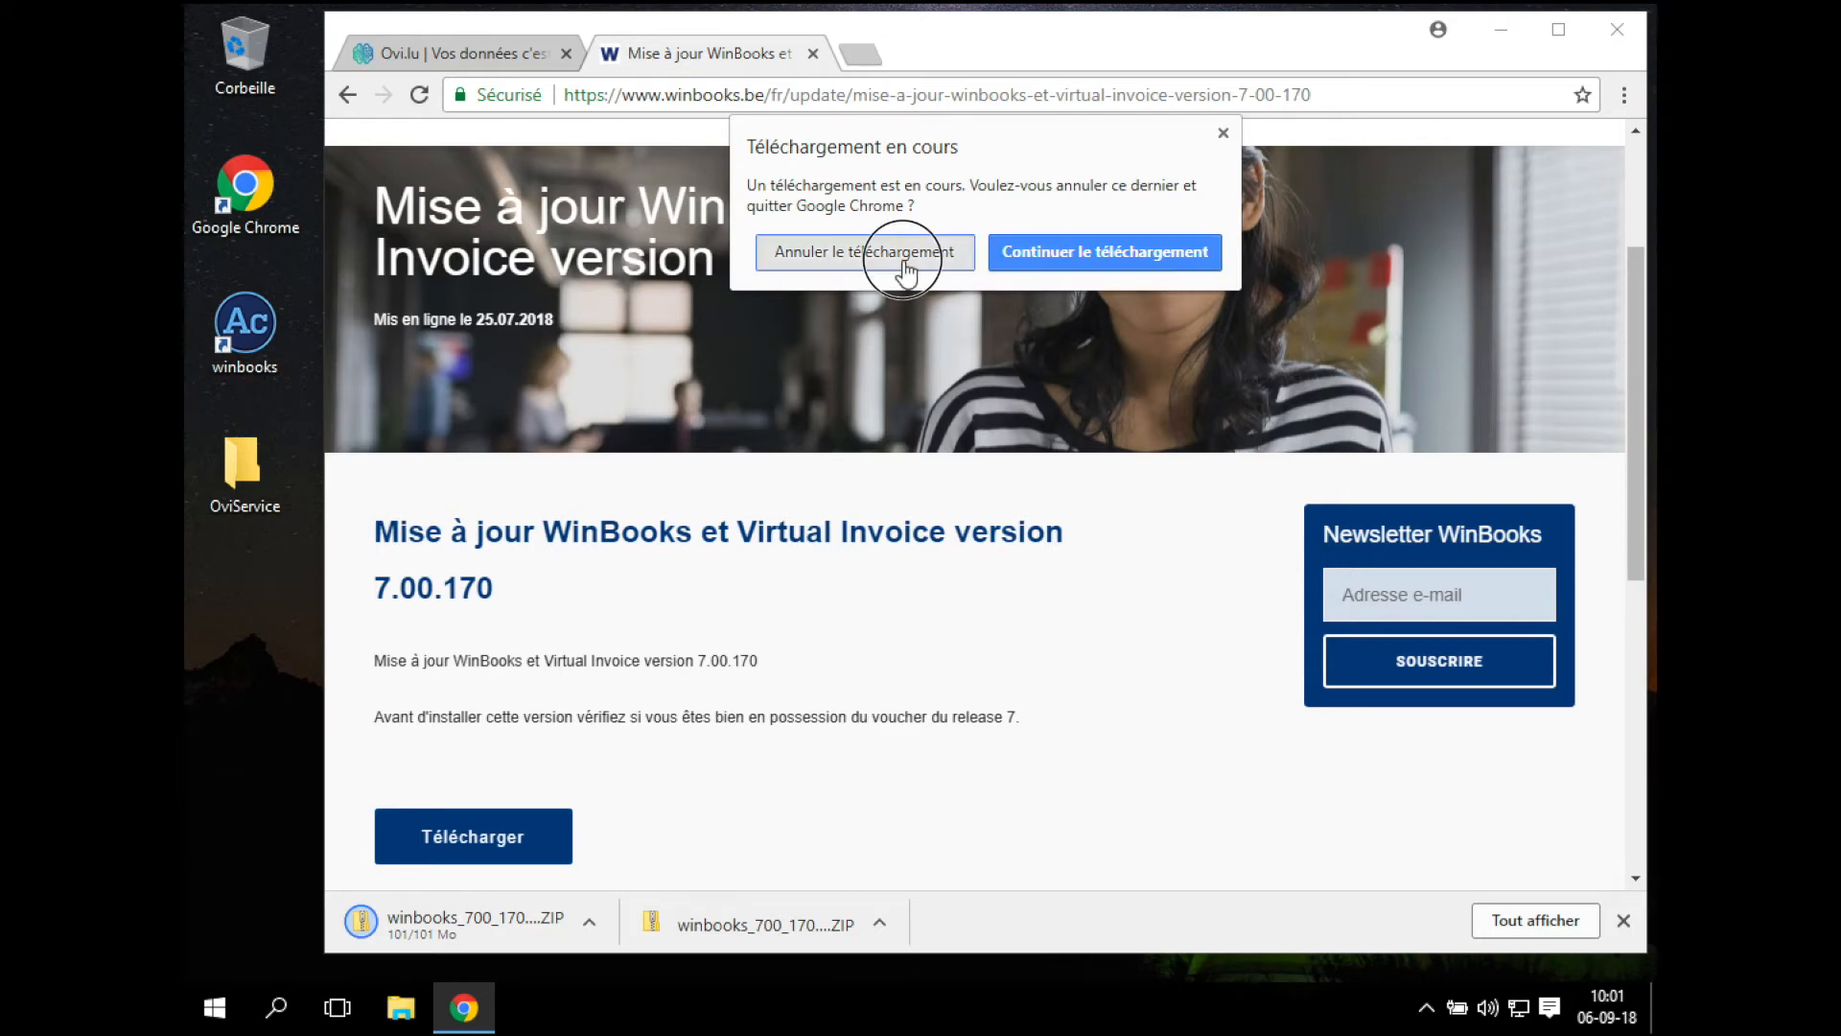
pyautogui.click(1631, 34)
# Step: Start WinBooks without opening a dossier and launch the Installer une nouvelle version maintenance function
pyautogui.doubleClick(241, 326)
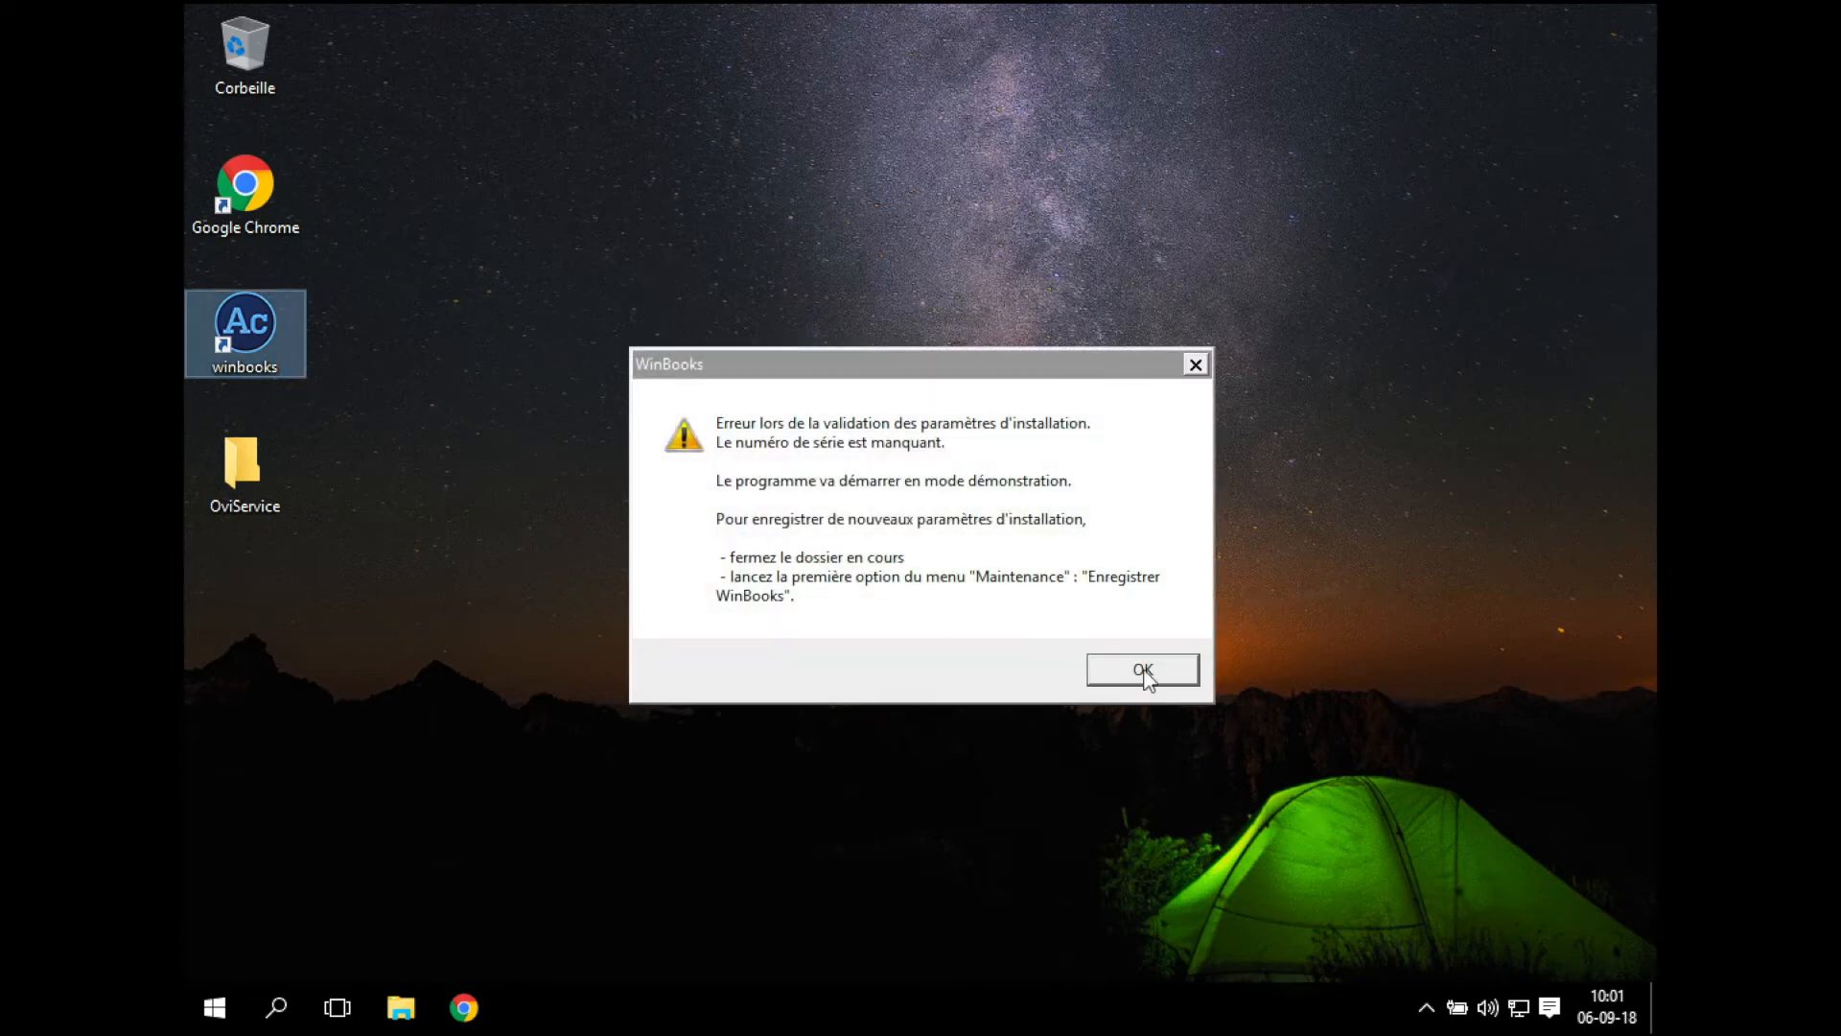
pyautogui.click(1145, 672)
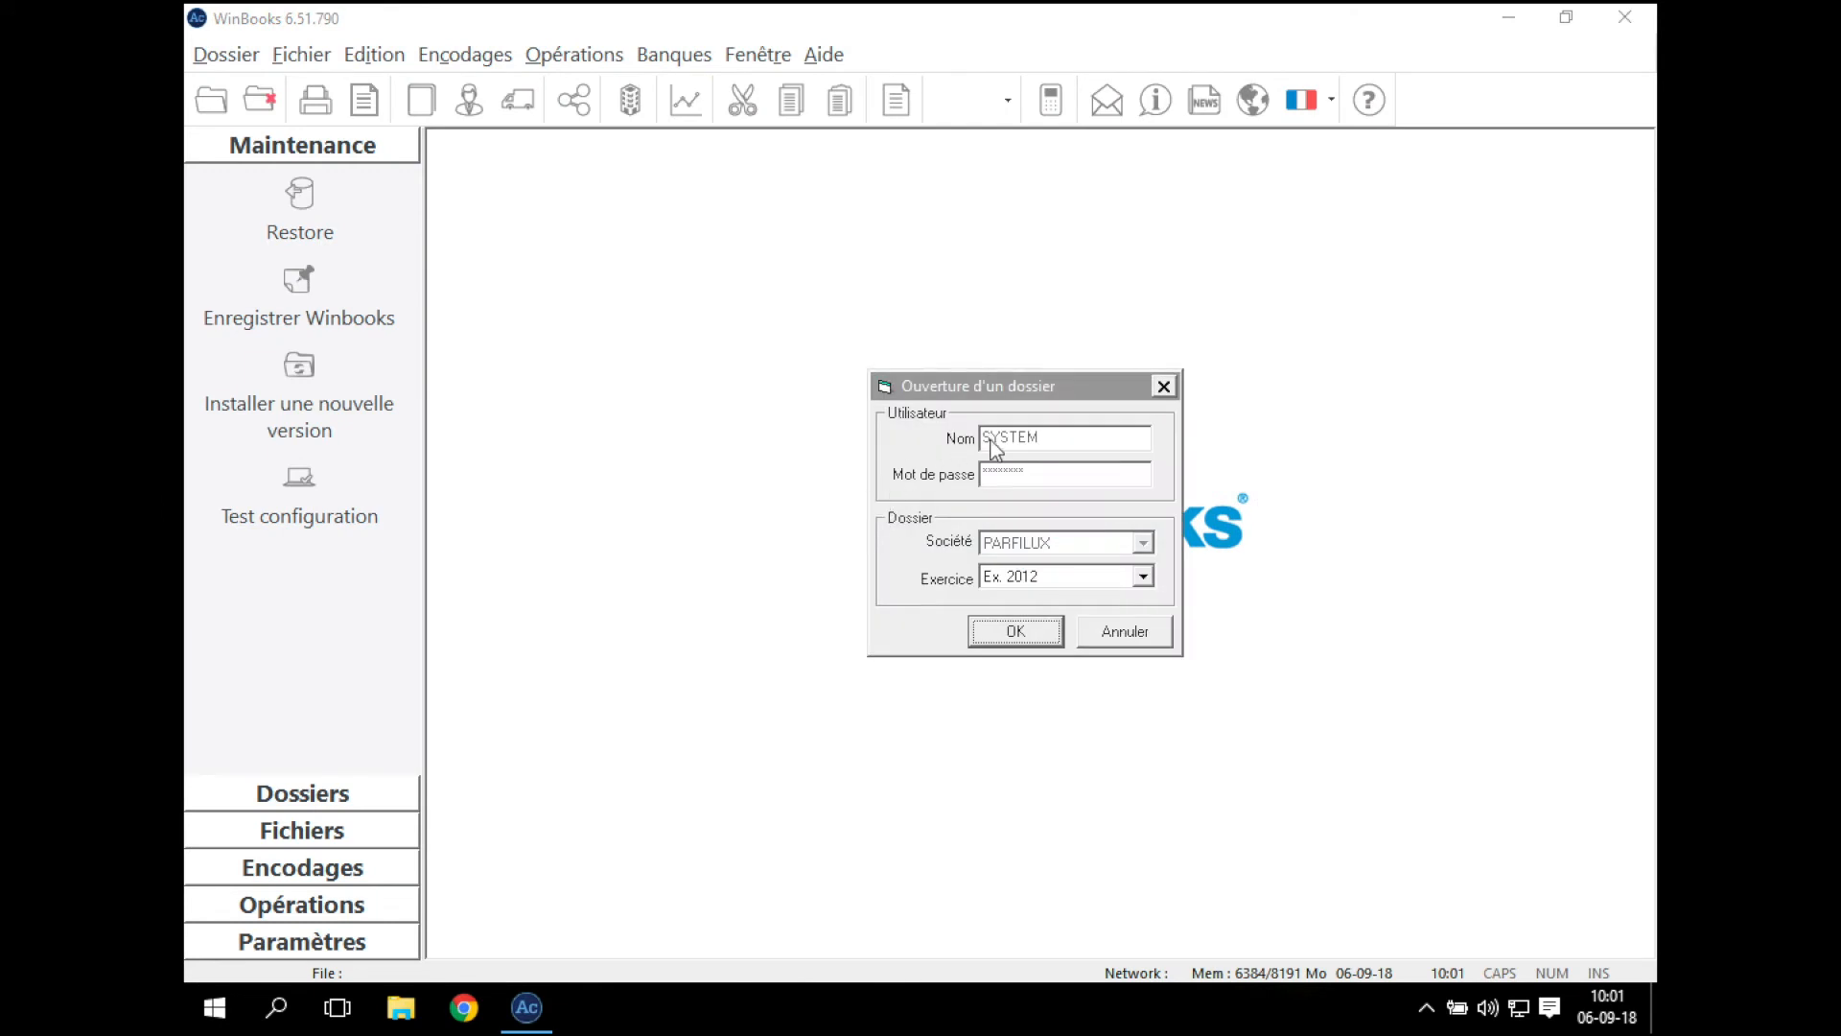
pyautogui.click(1124, 639)
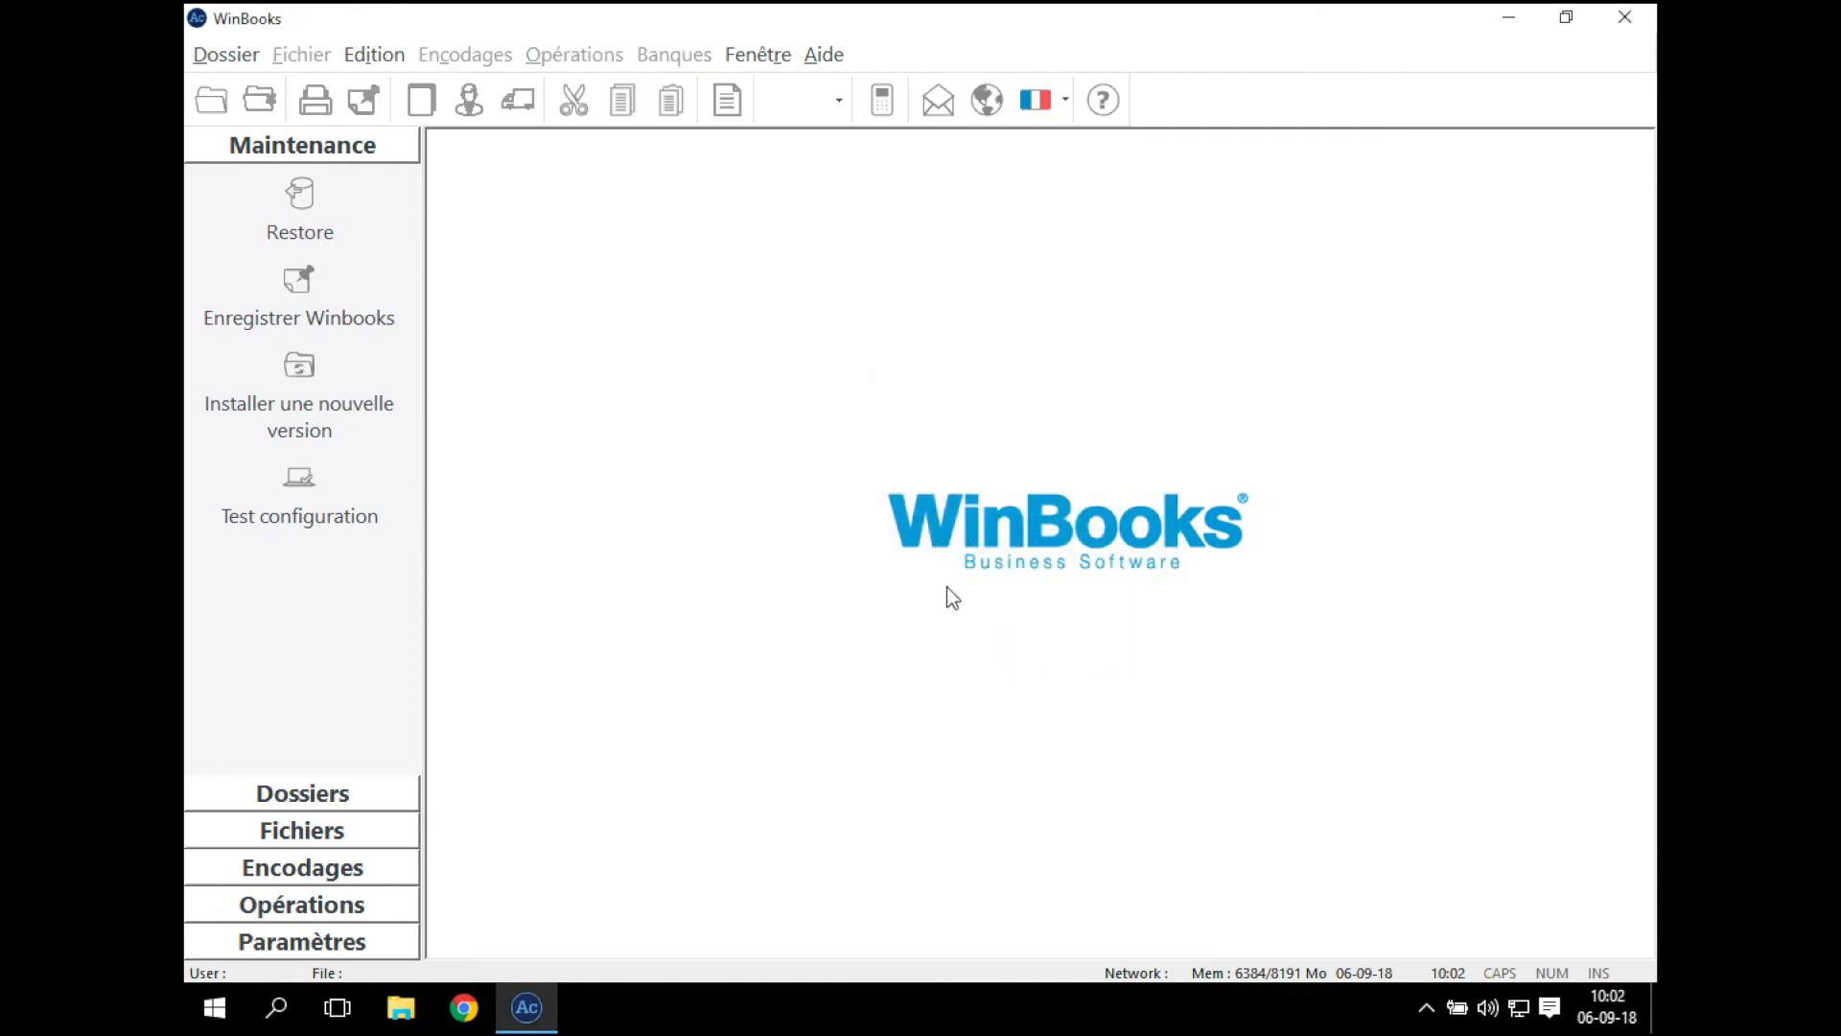
pyautogui.click(224, 60)
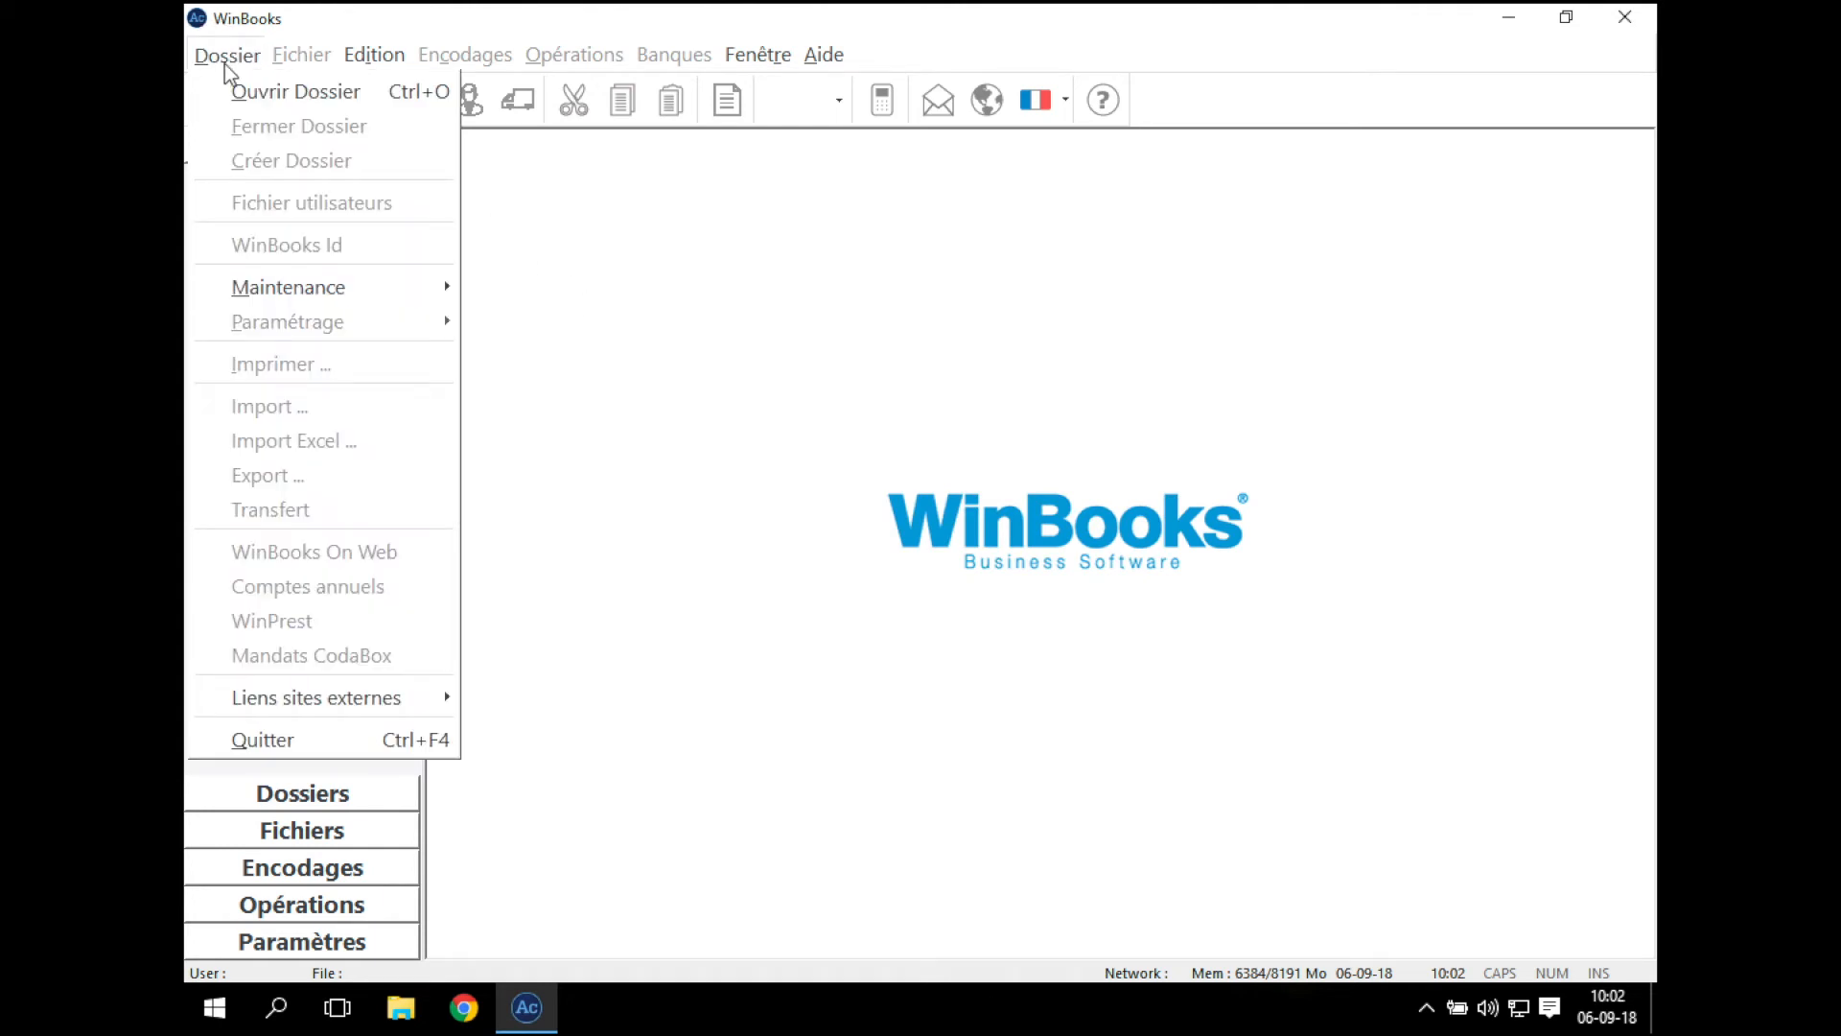
pyautogui.moveTo(388, 289)
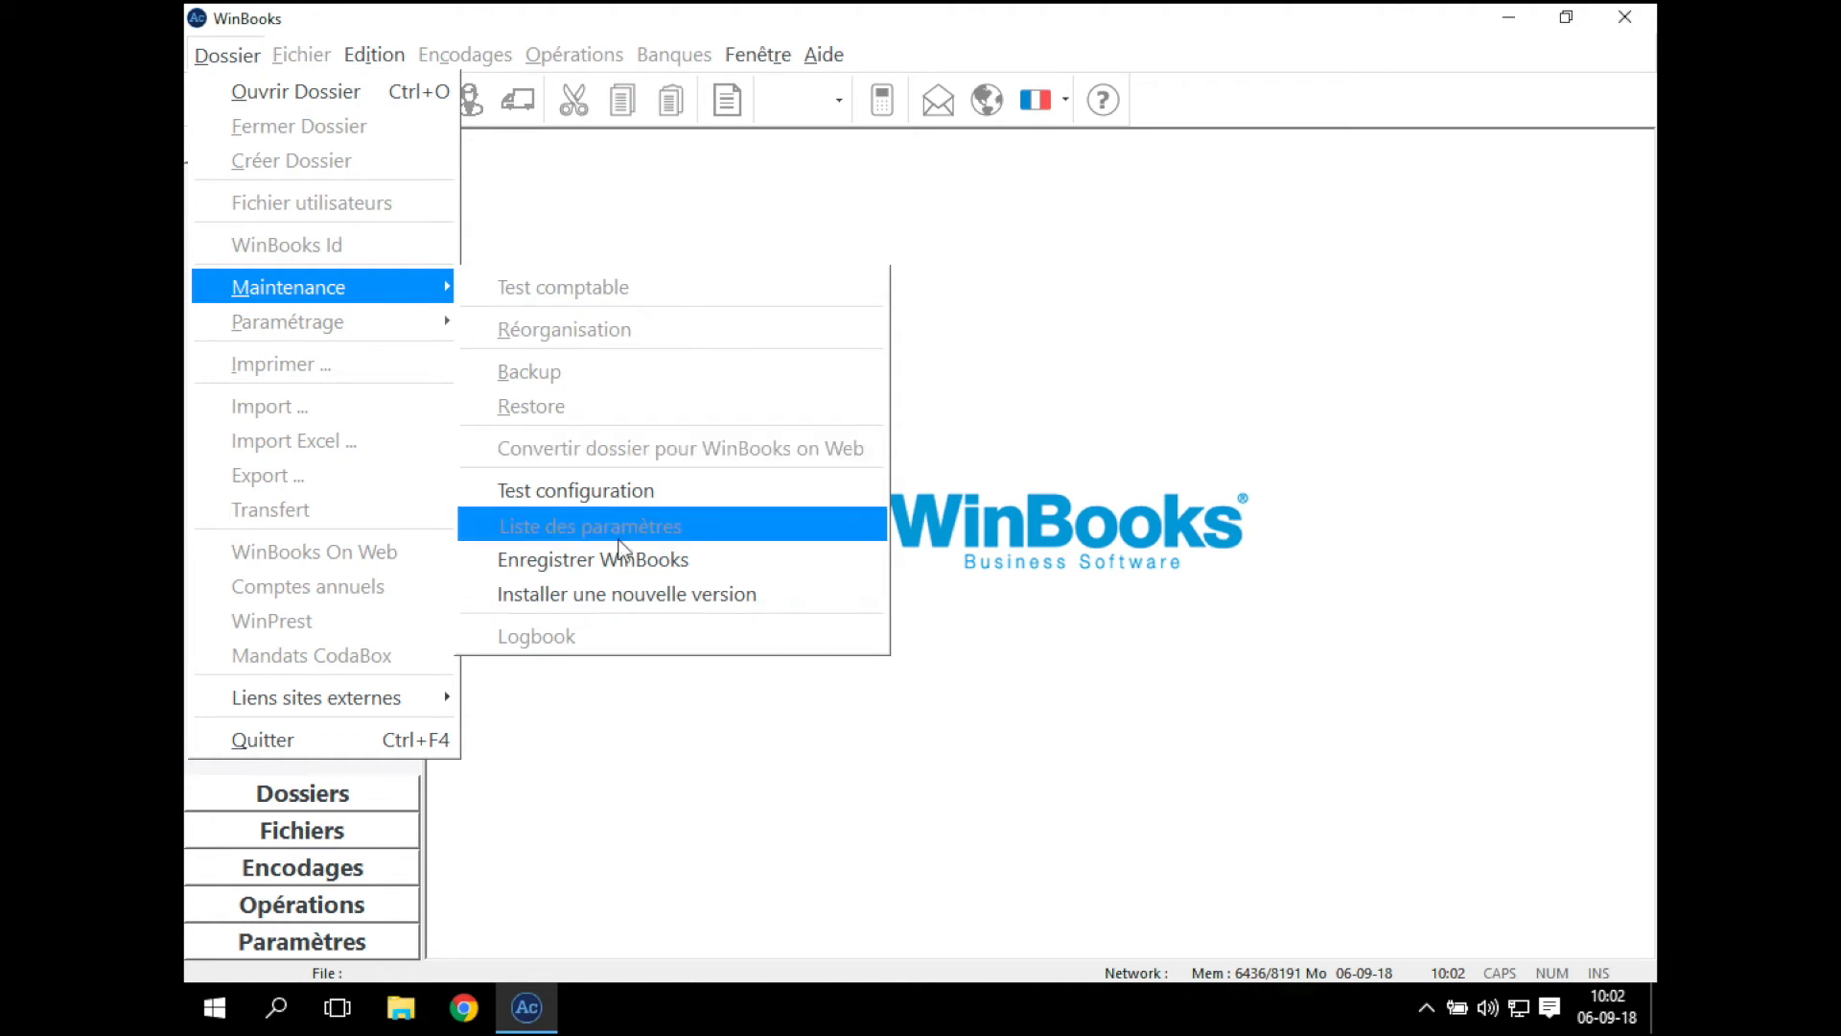
pyautogui.click(660, 595)
# Step: Select the winbooks_700_170_20180719_And_VI700 update file in the desktop's OviService folder as the version to install
pyautogui.click(1277, 515)
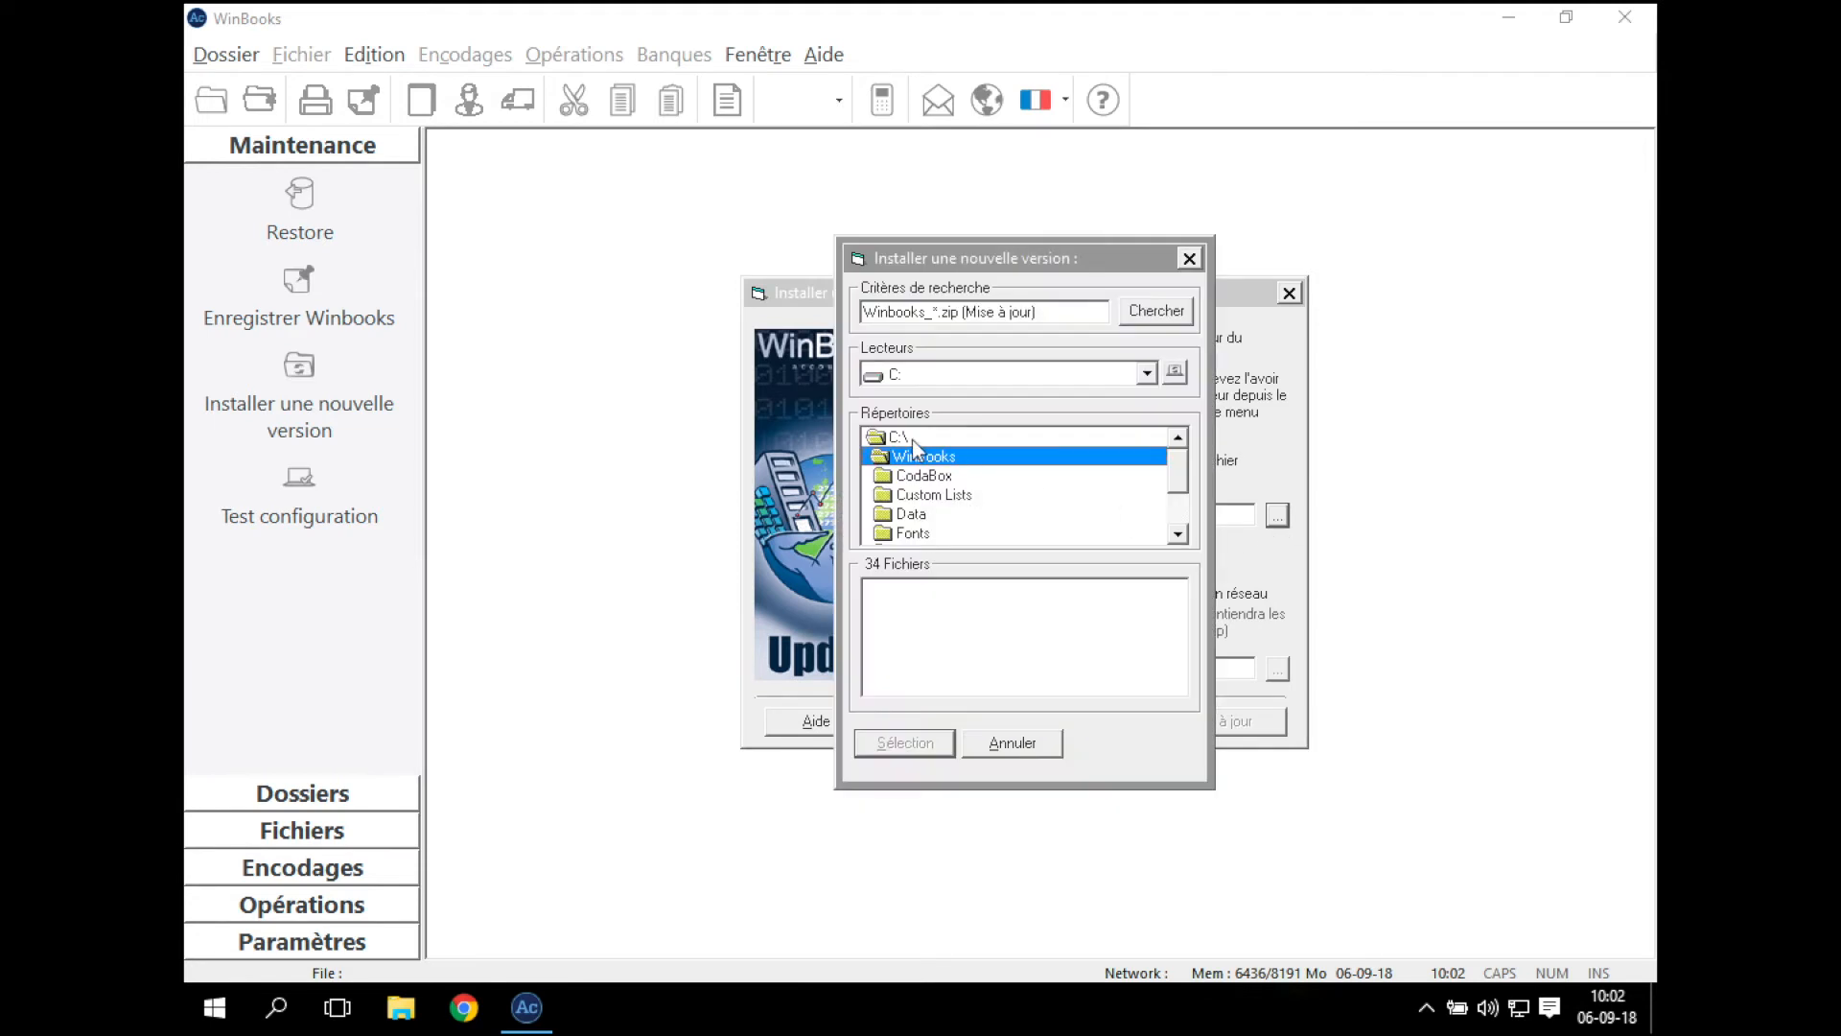
pyautogui.moveTo(1172, 474); pyautogui.dragTo(1180, 527)
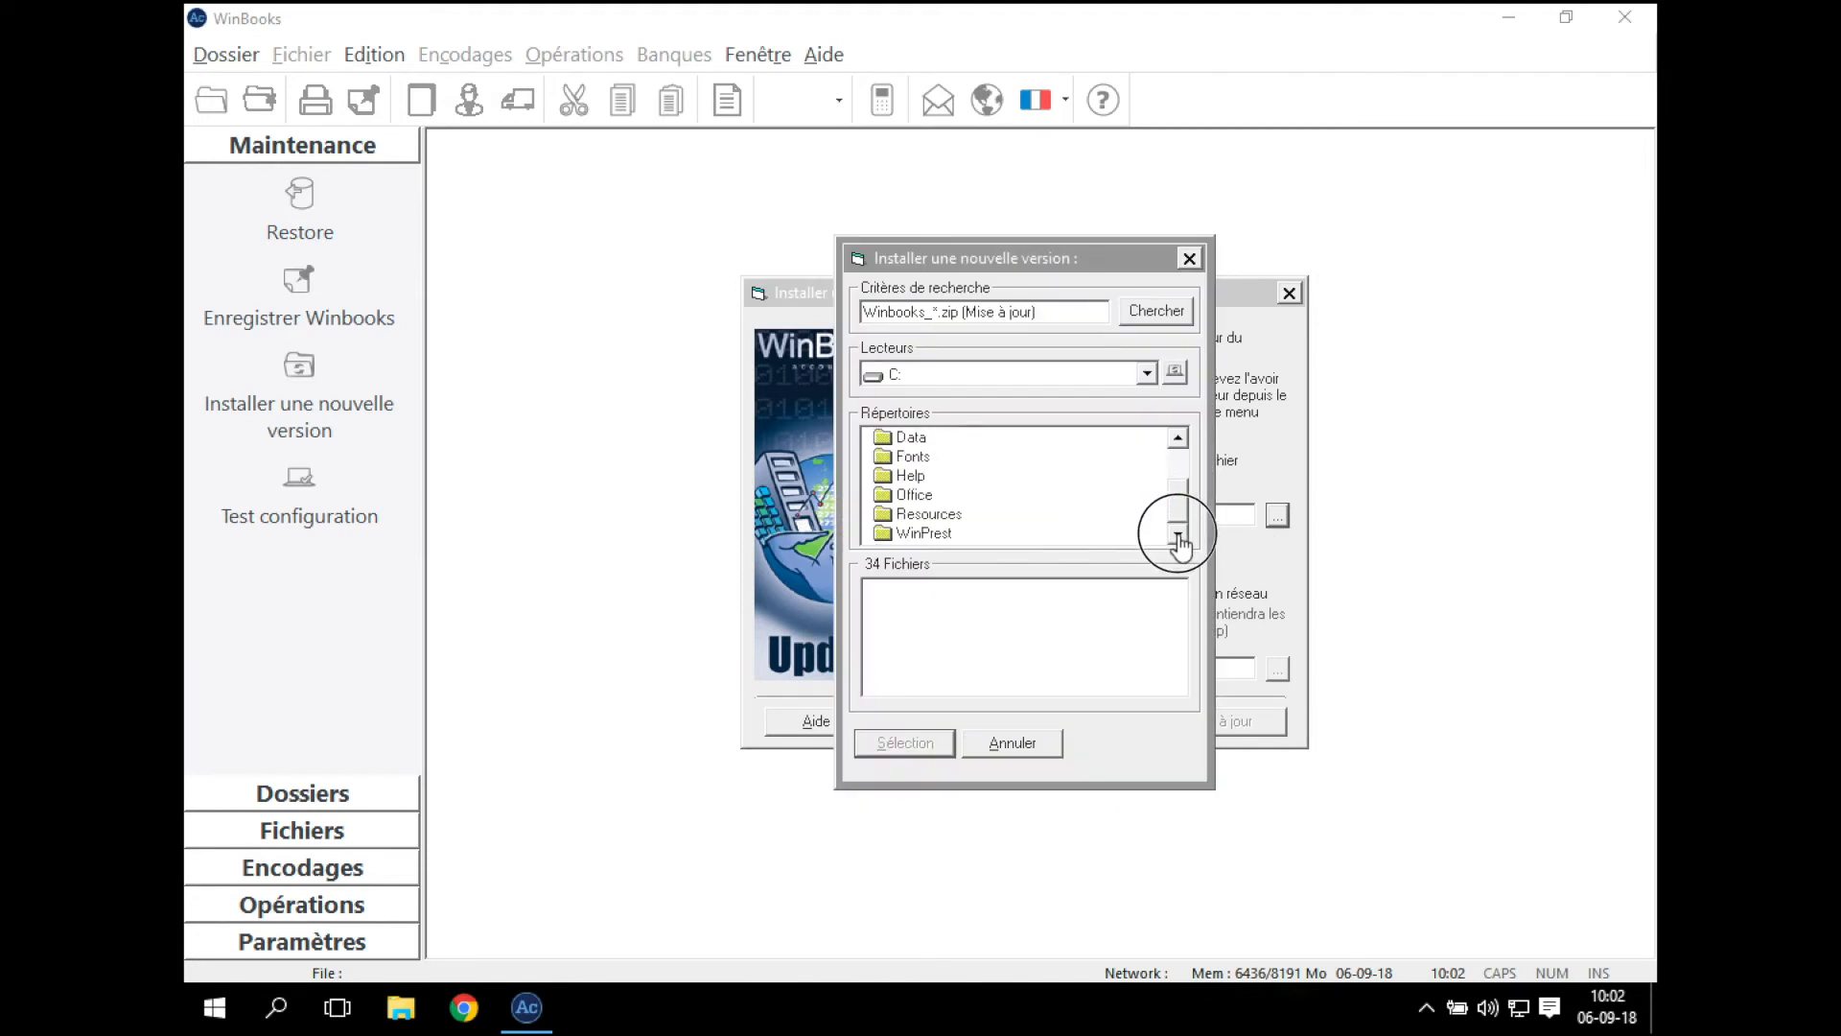
pyautogui.click(1177, 437)
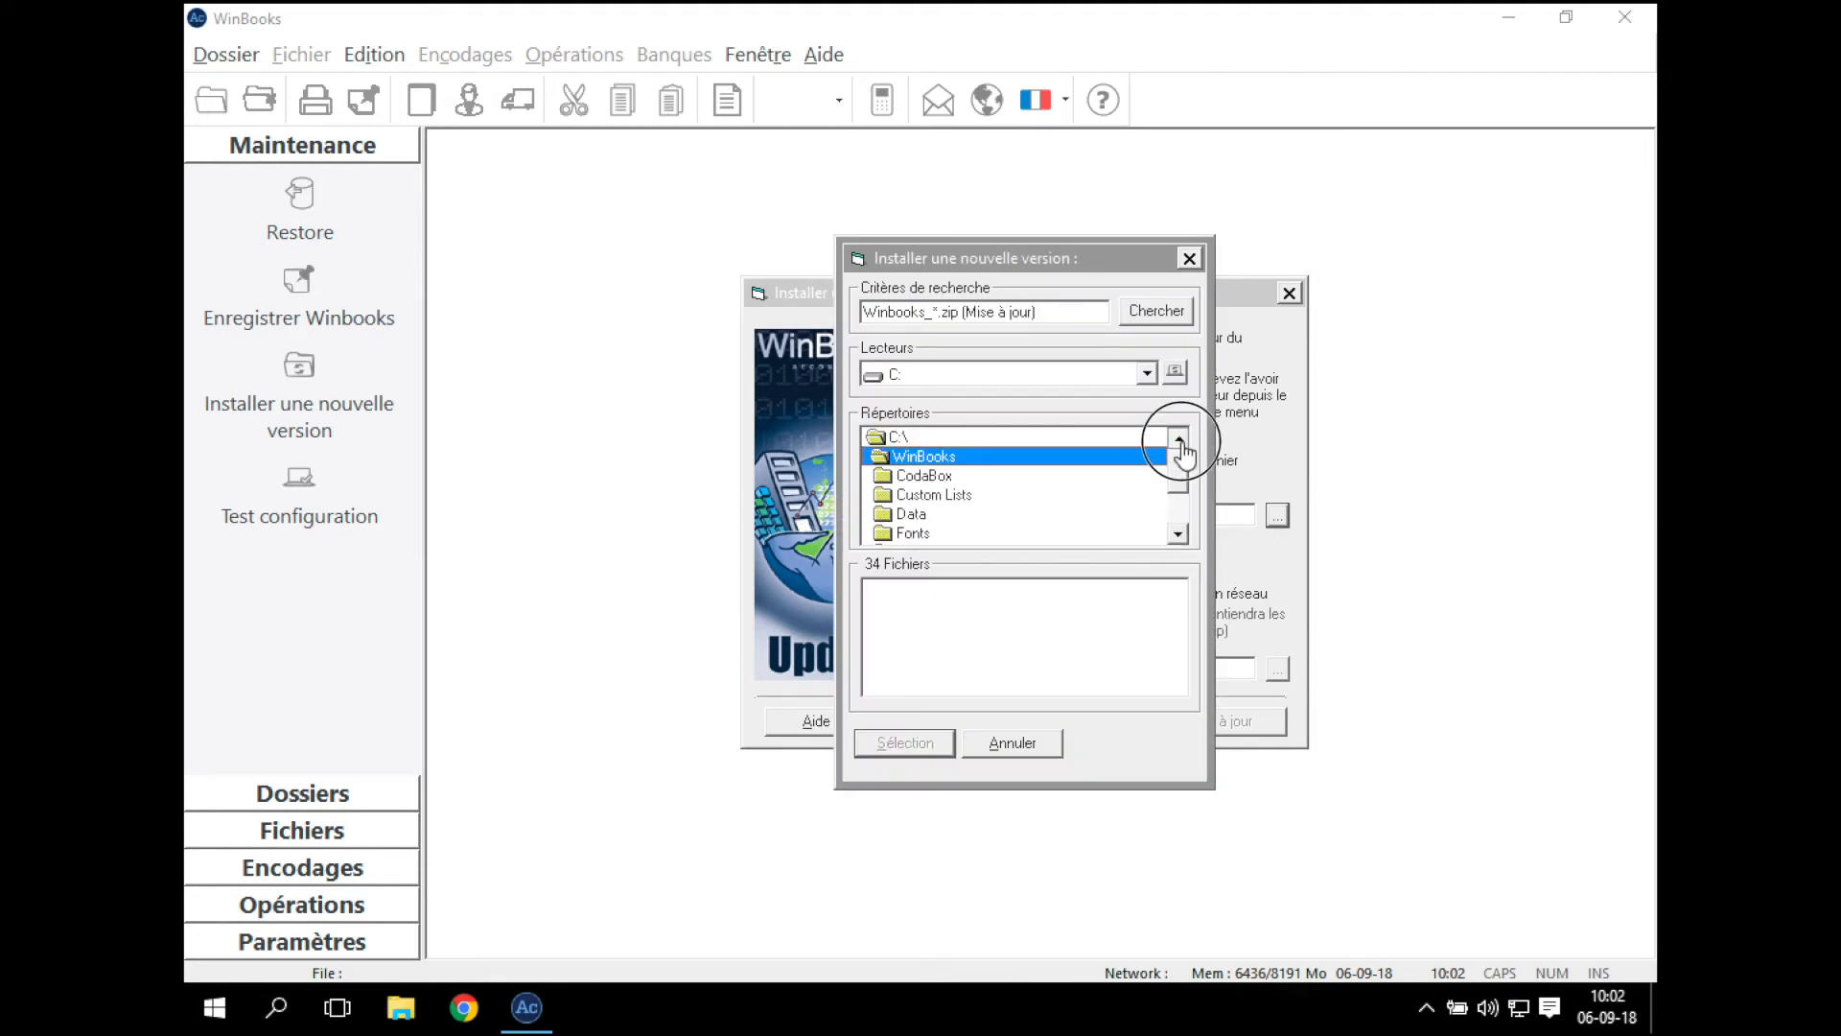
pyautogui.doubleClick(987, 441)
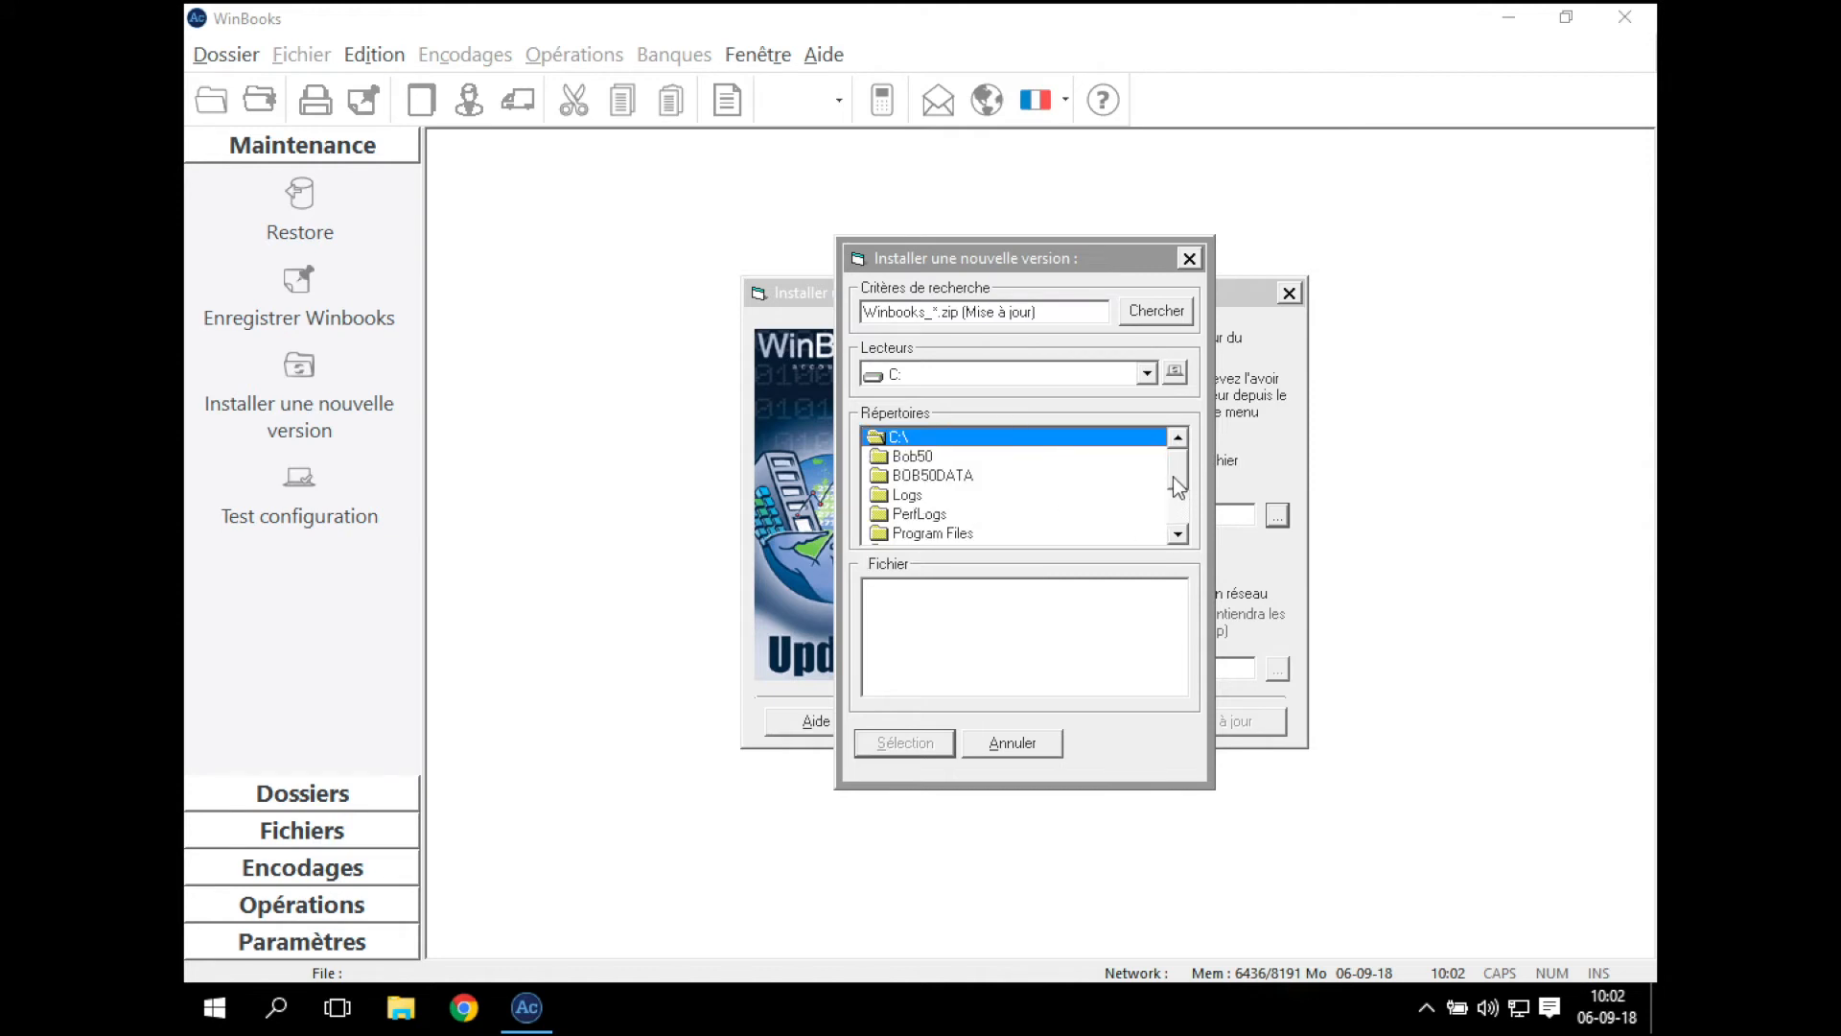
pyautogui.moveTo(1178, 484); pyautogui.dragTo(1180, 537)
pyautogui.doubleClick(929, 478)
pyautogui.doubleClick(944, 497)
pyautogui.doubleClick(937, 511)
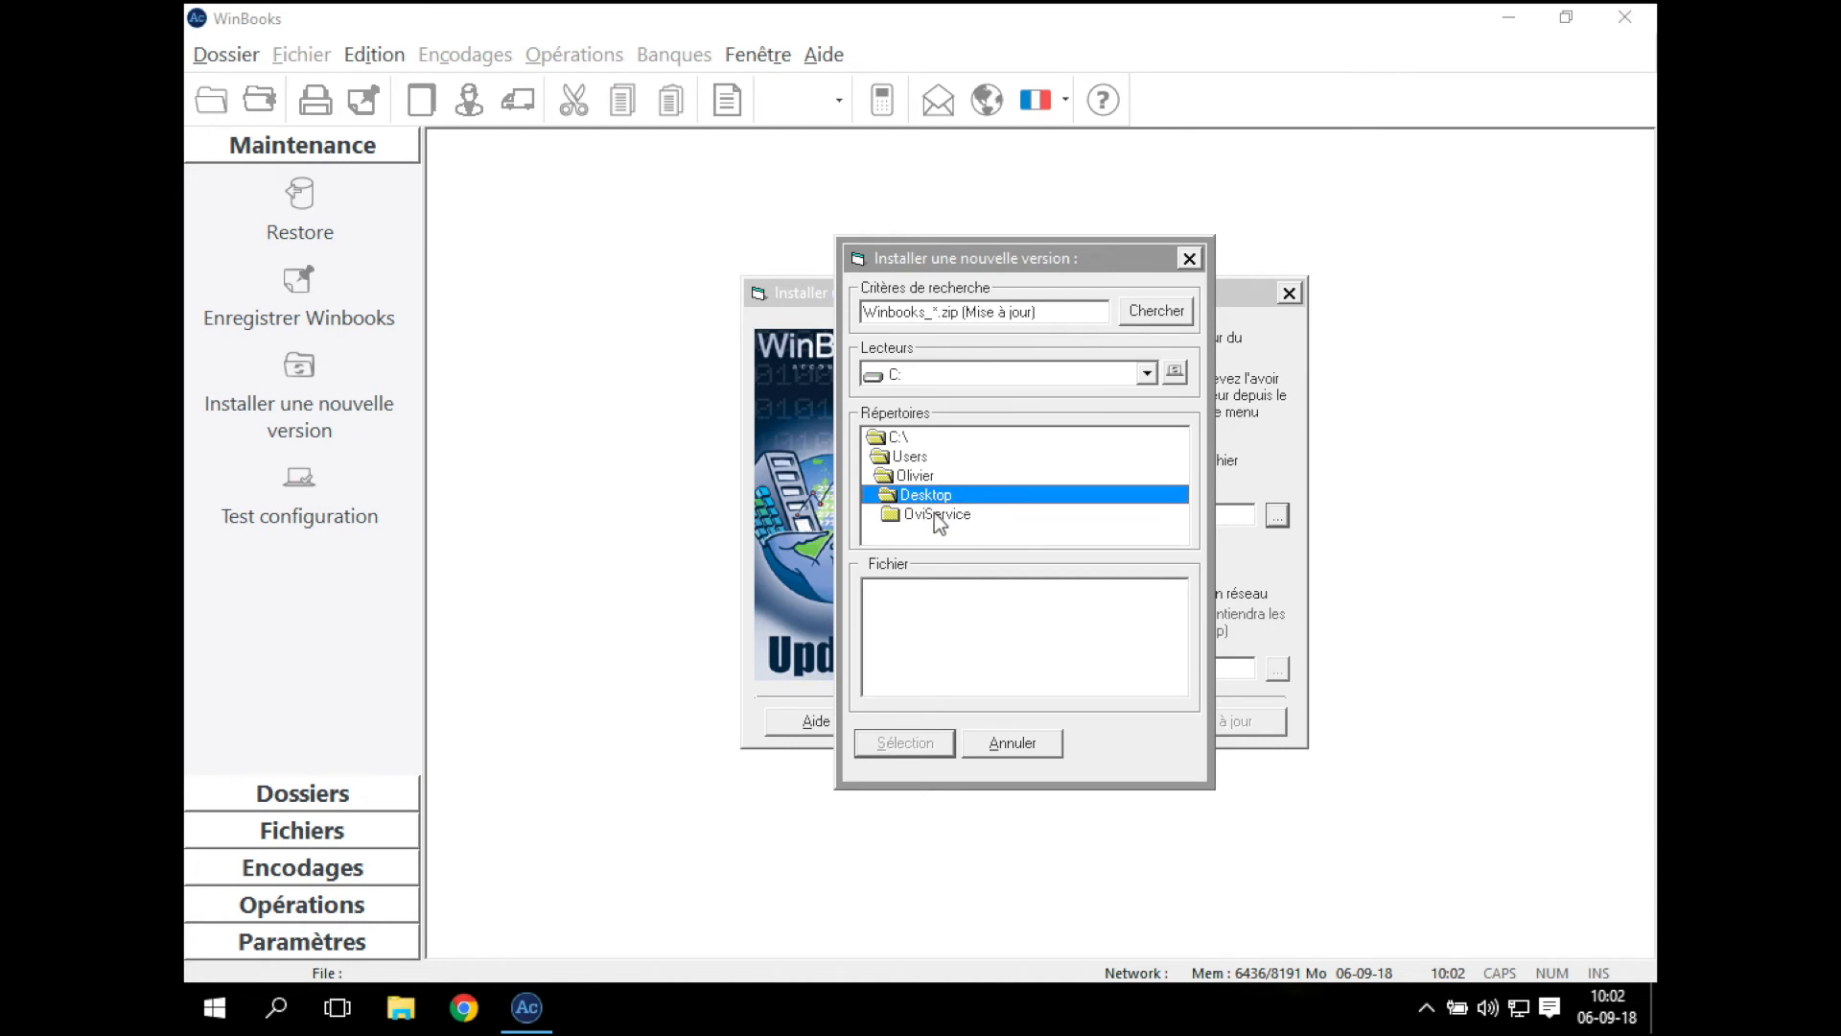
pyautogui.doubleClick(938, 515)
pyautogui.click(935, 605)
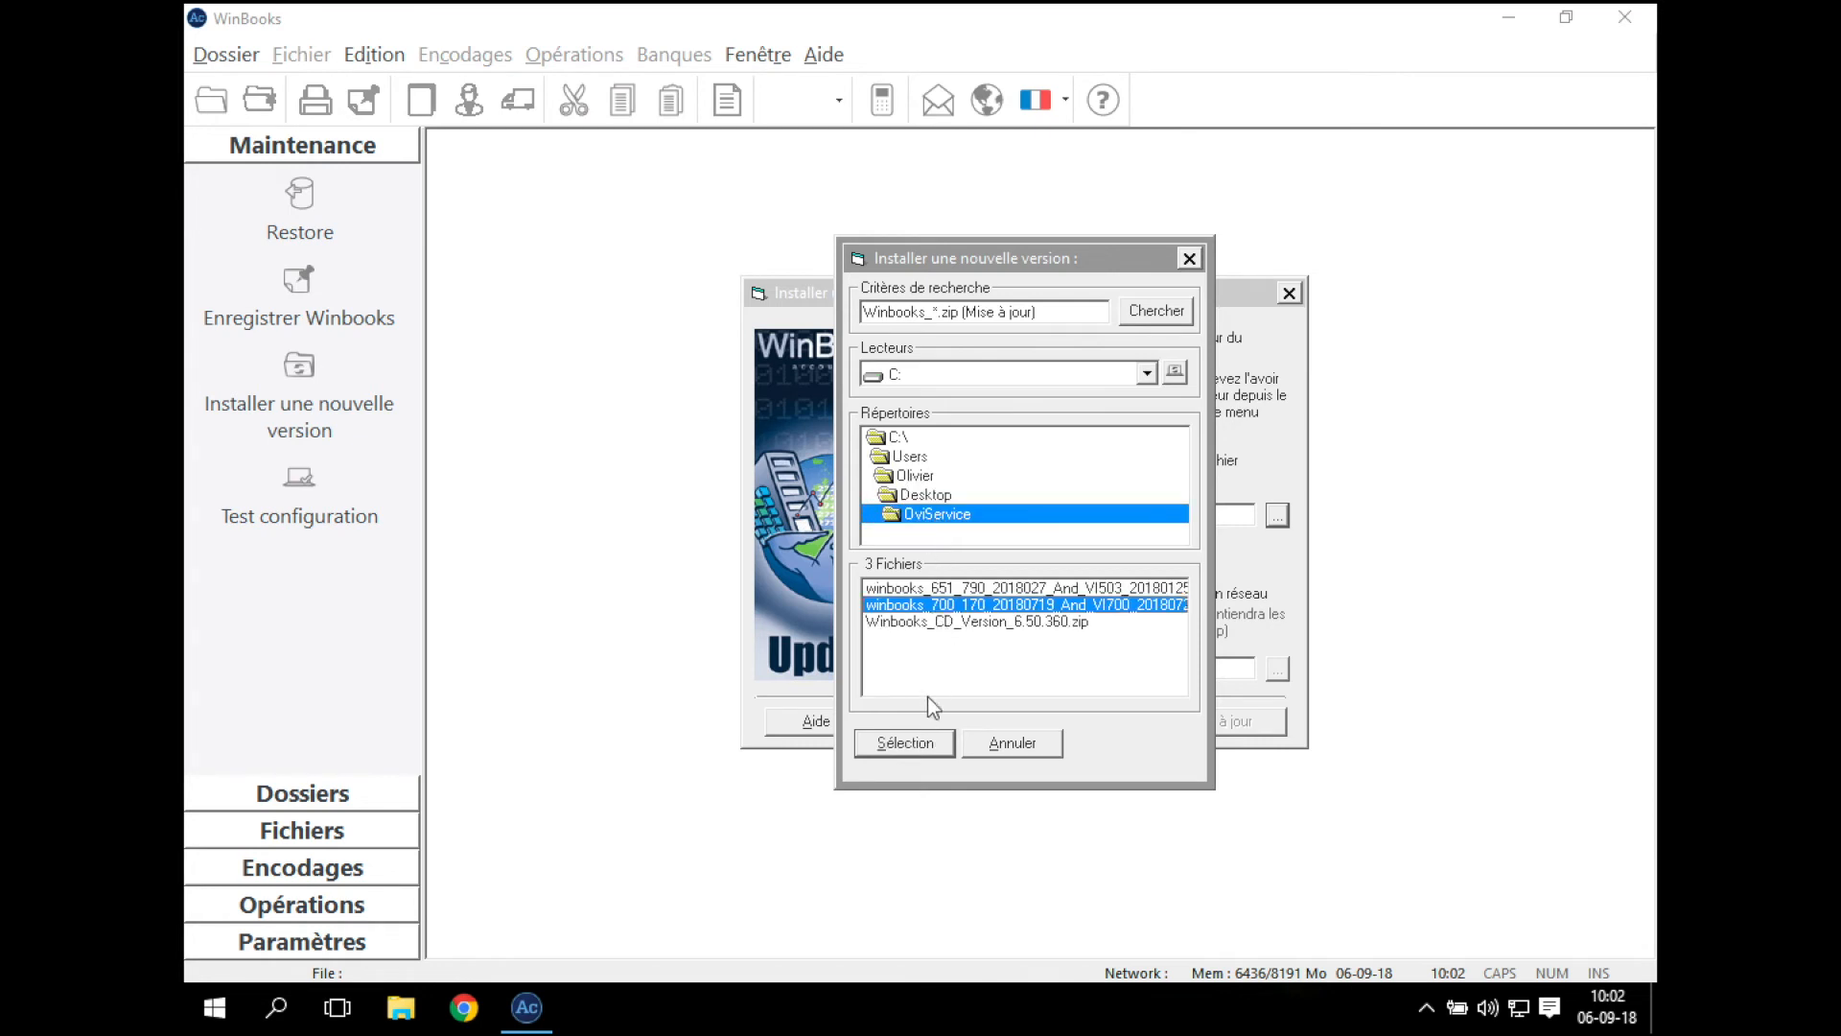
pyautogui.click(916, 747)
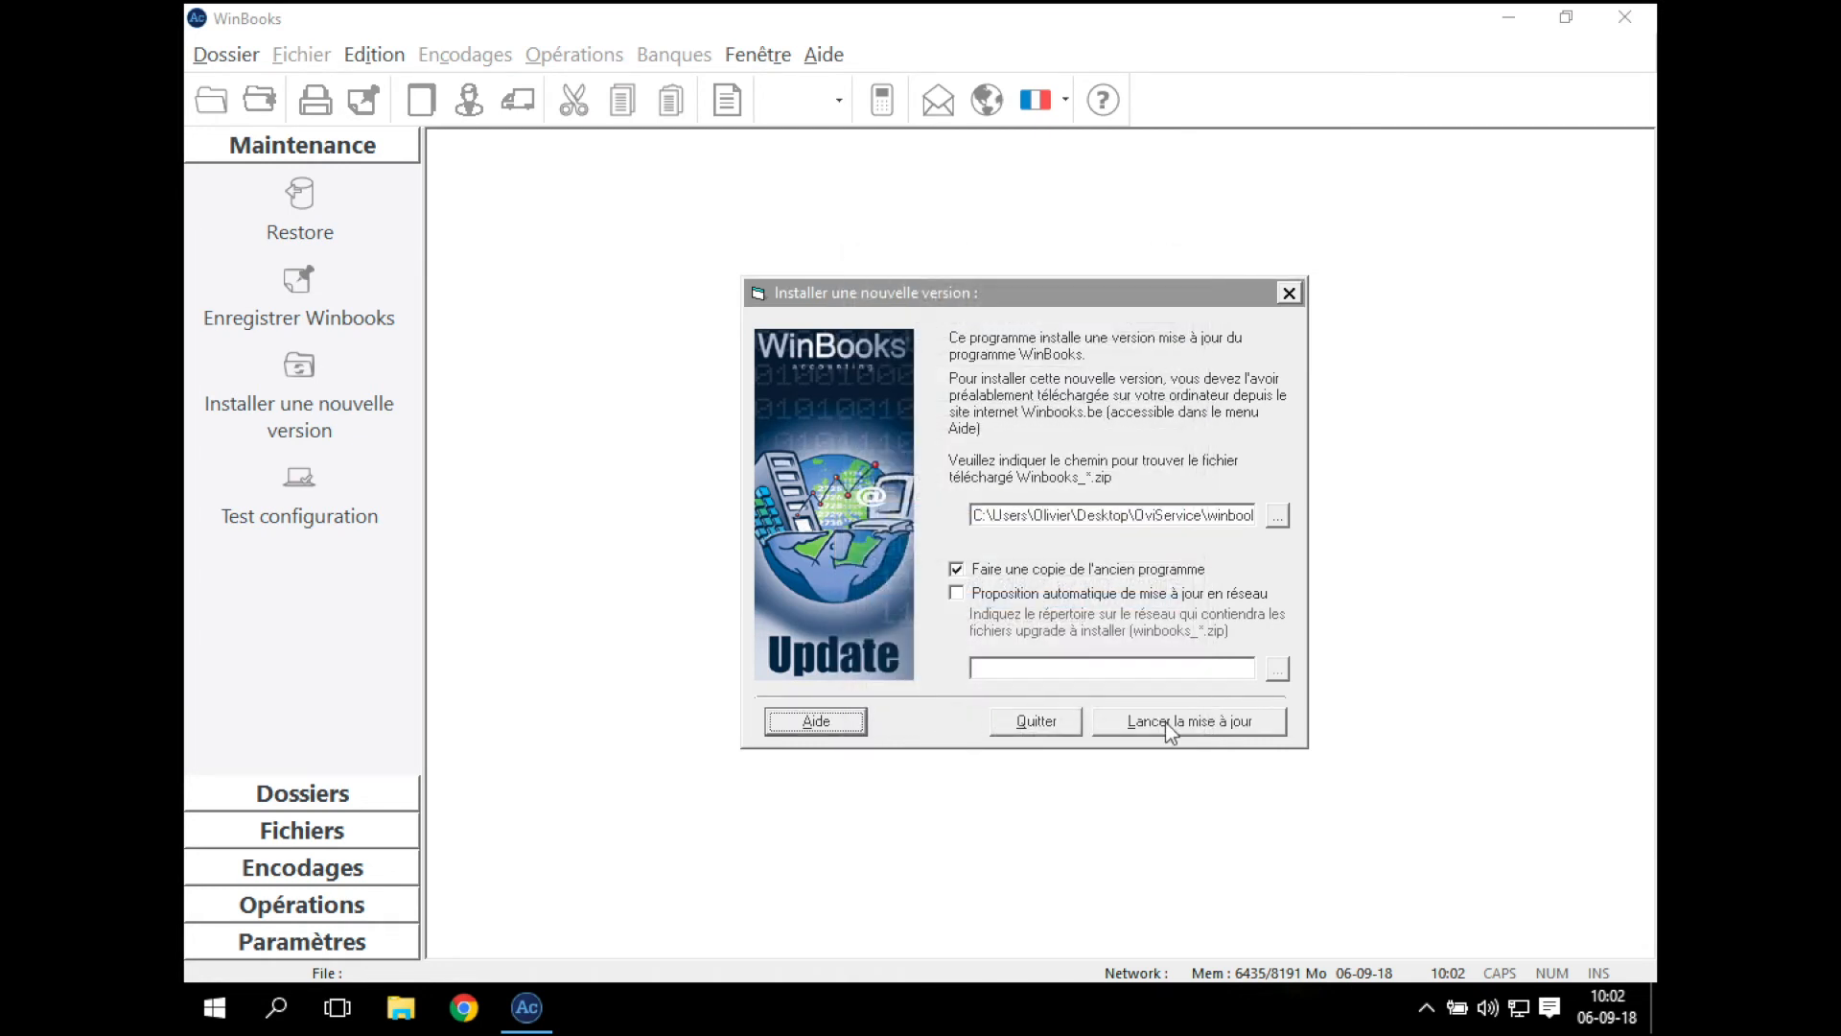
# Step: Try to launch the update without copying the old program, and close the installer and WinBooks
pyautogui.click(1040, 570)
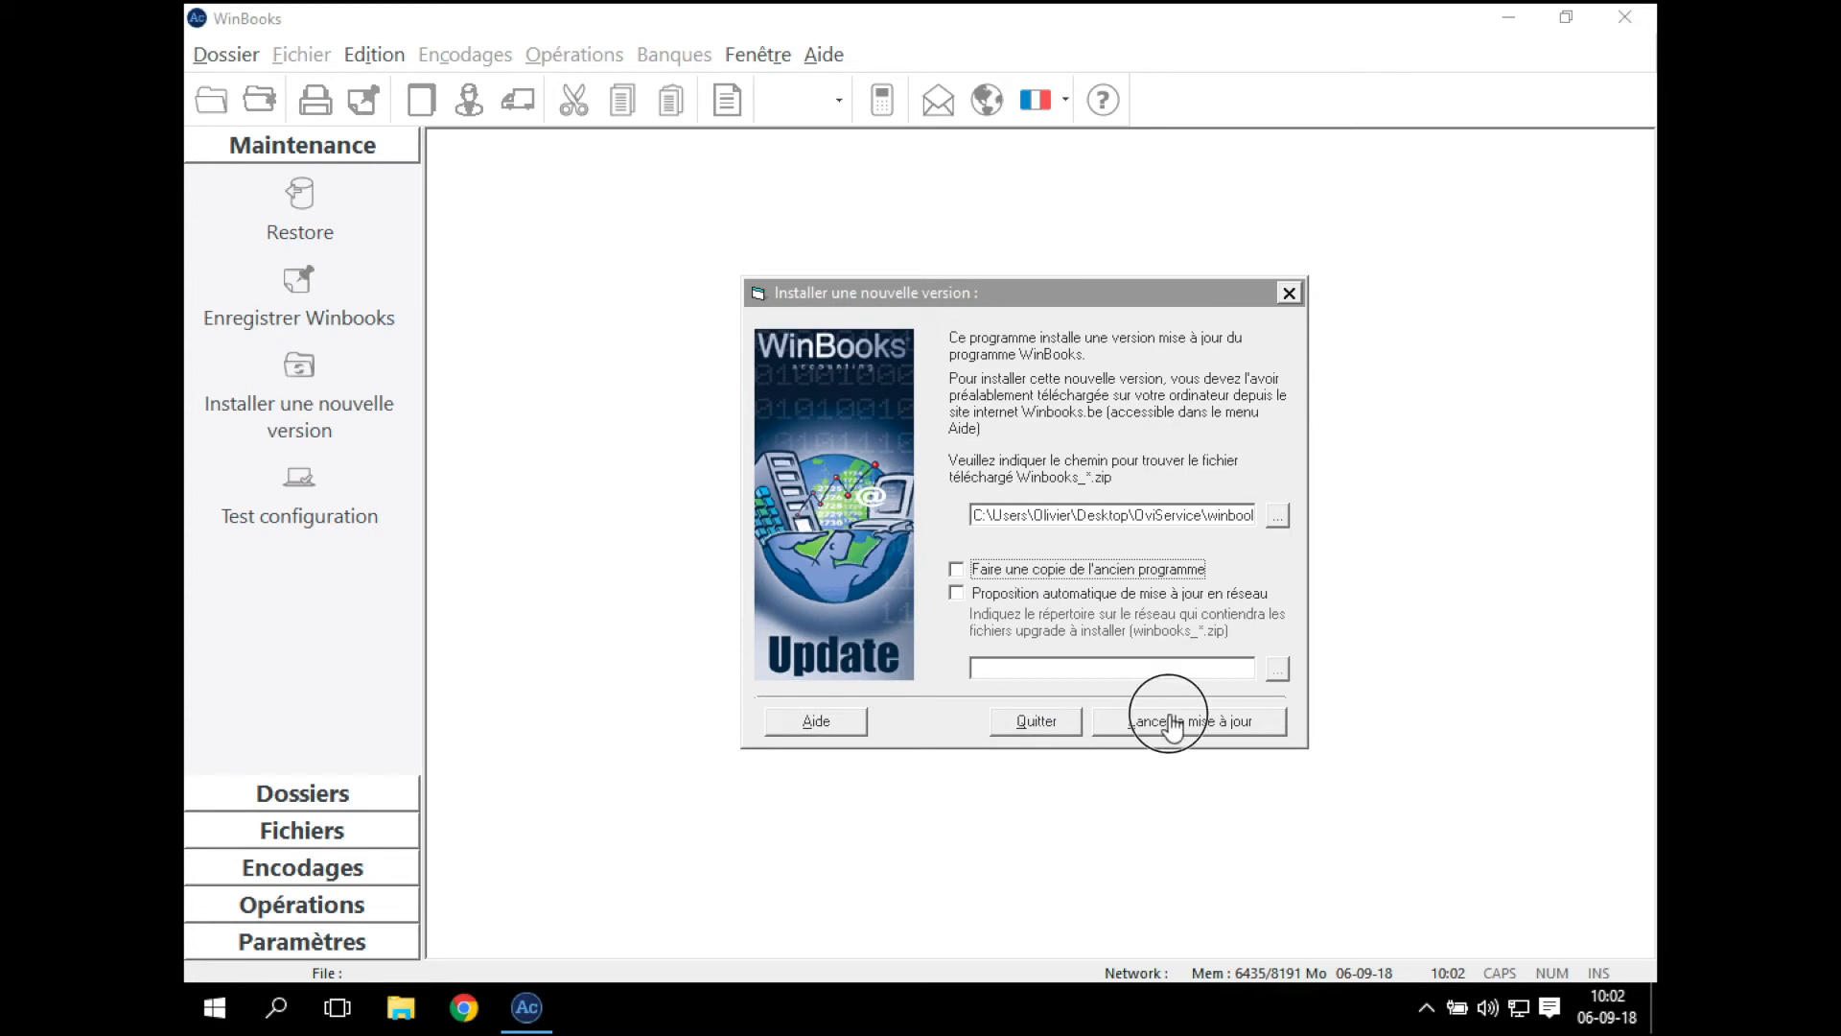
pyautogui.click(1172, 724)
pyautogui.click(1289, 625)
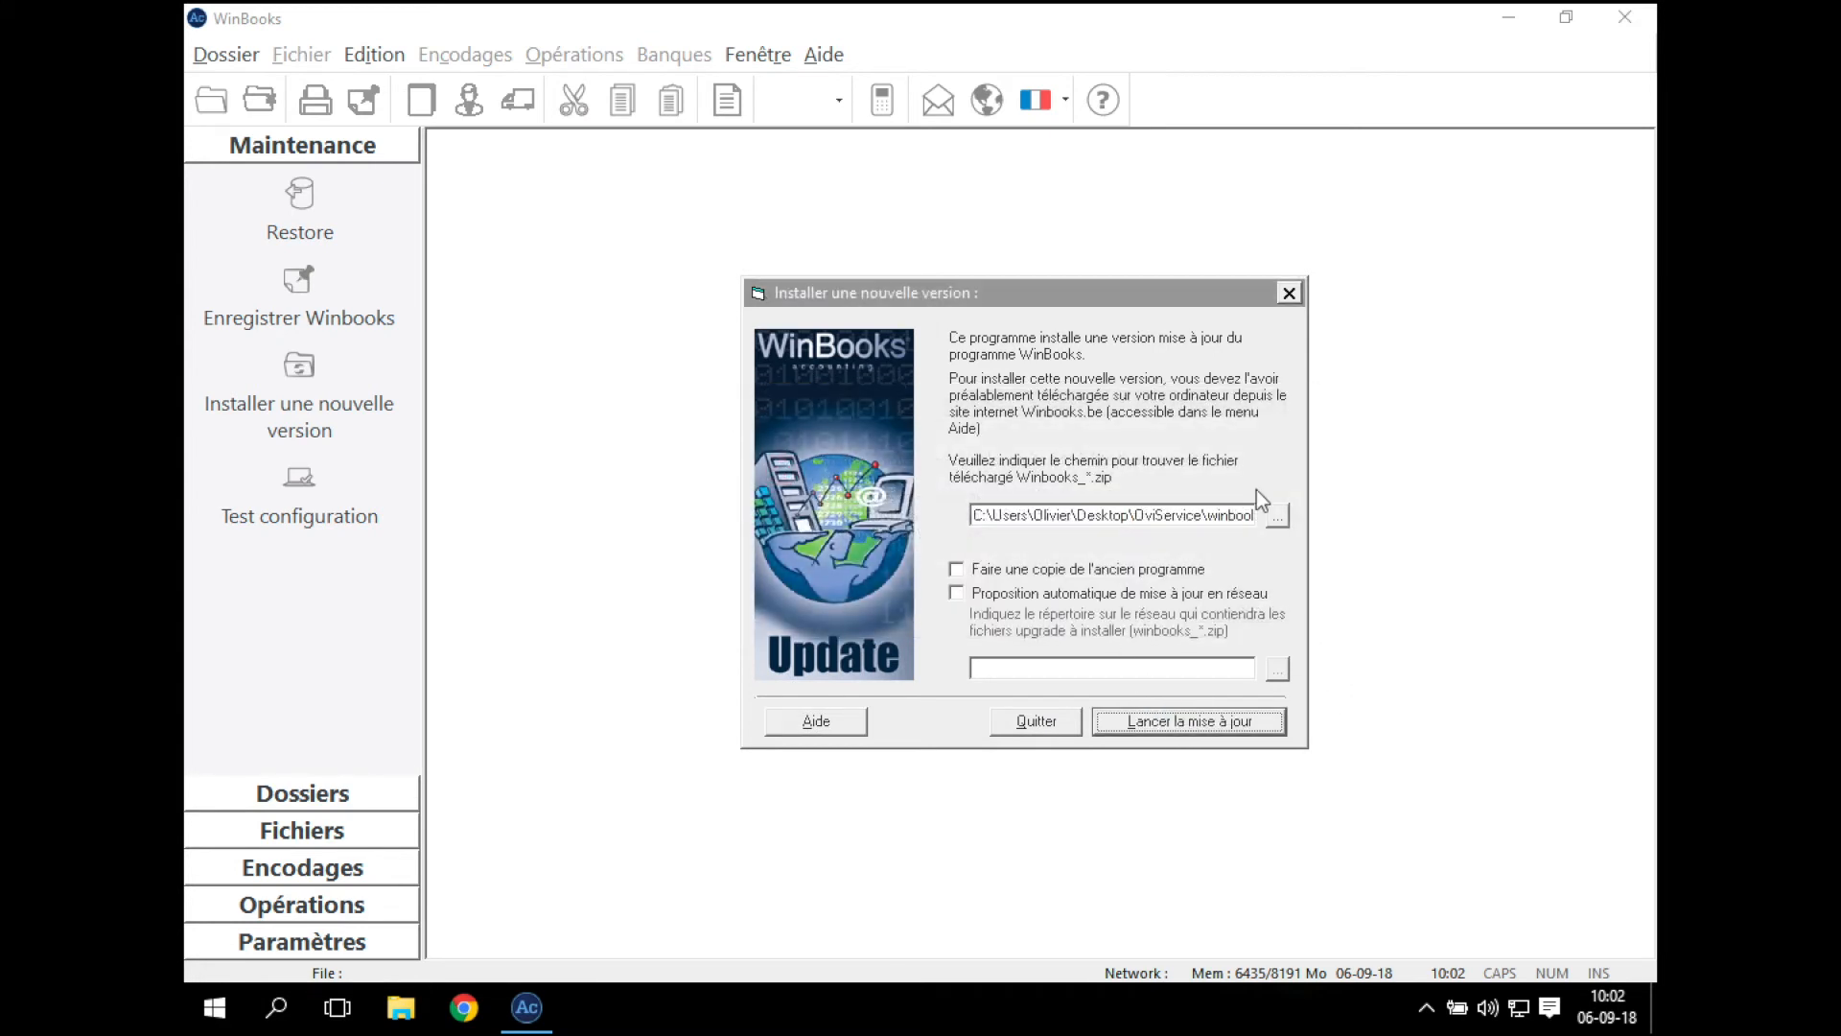
pyautogui.click(1289, 292)
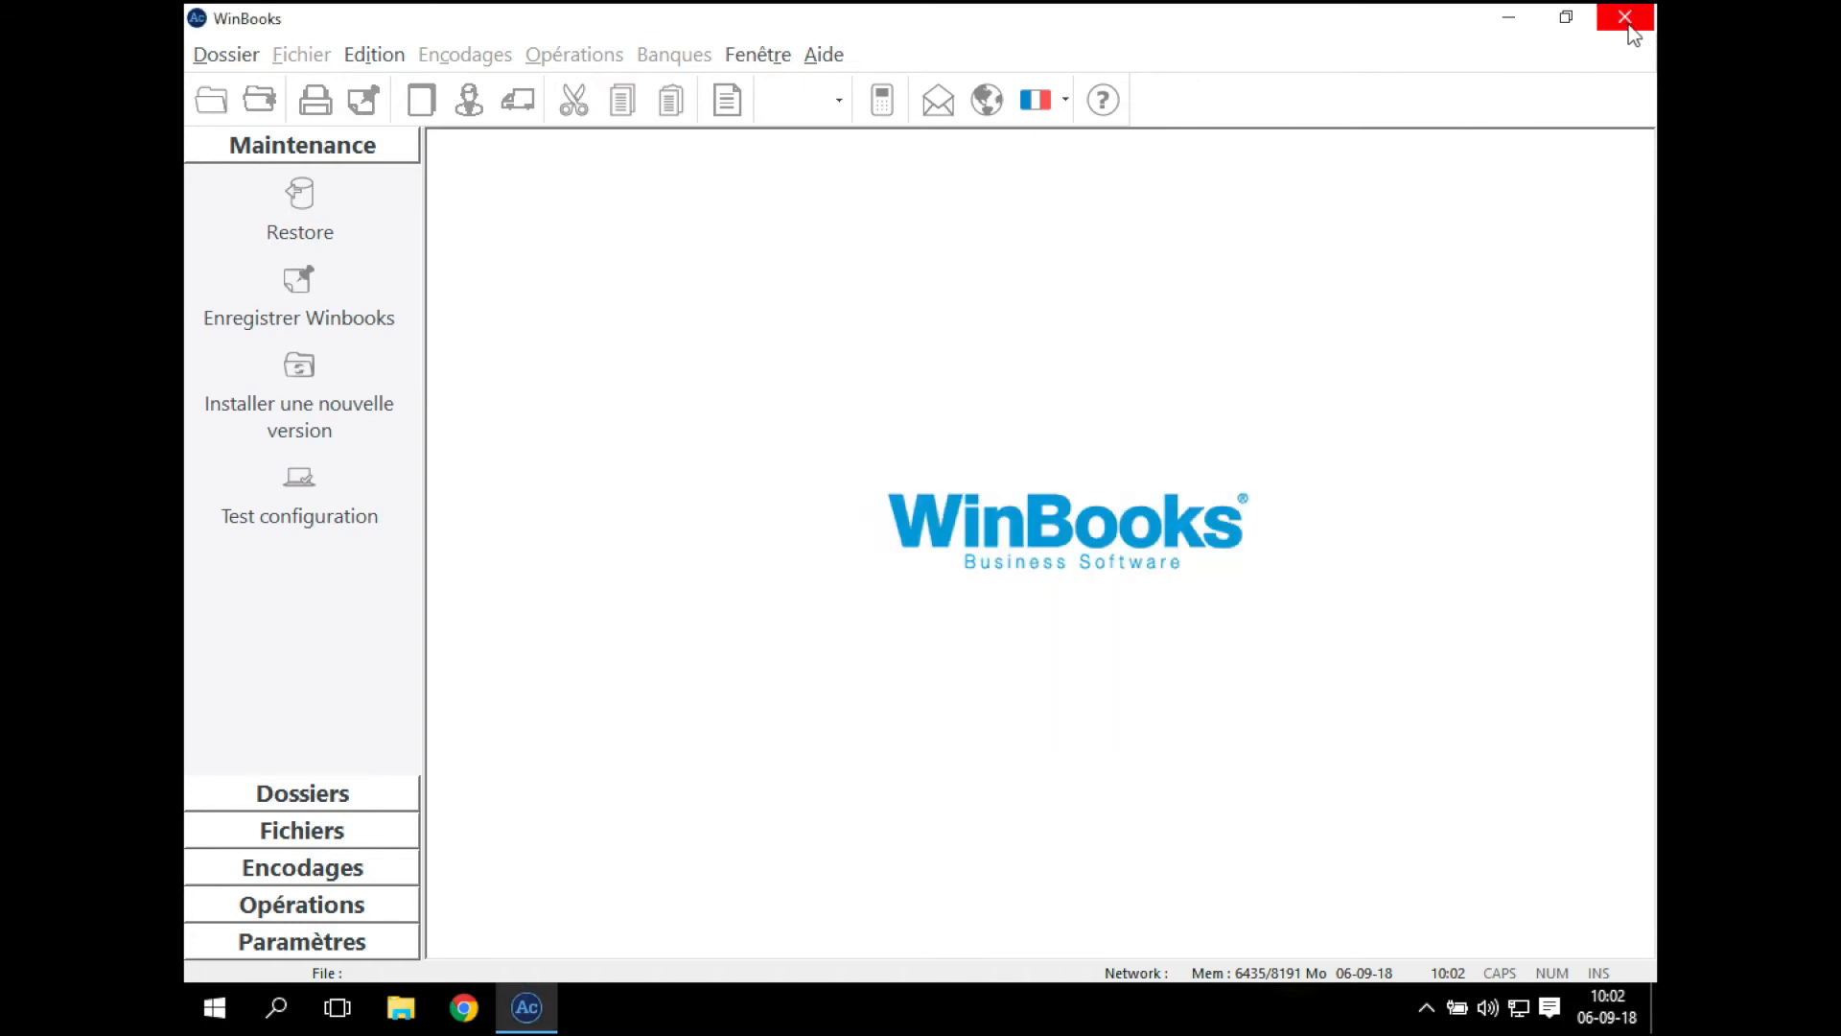
pyautogui.click(1625, 21)
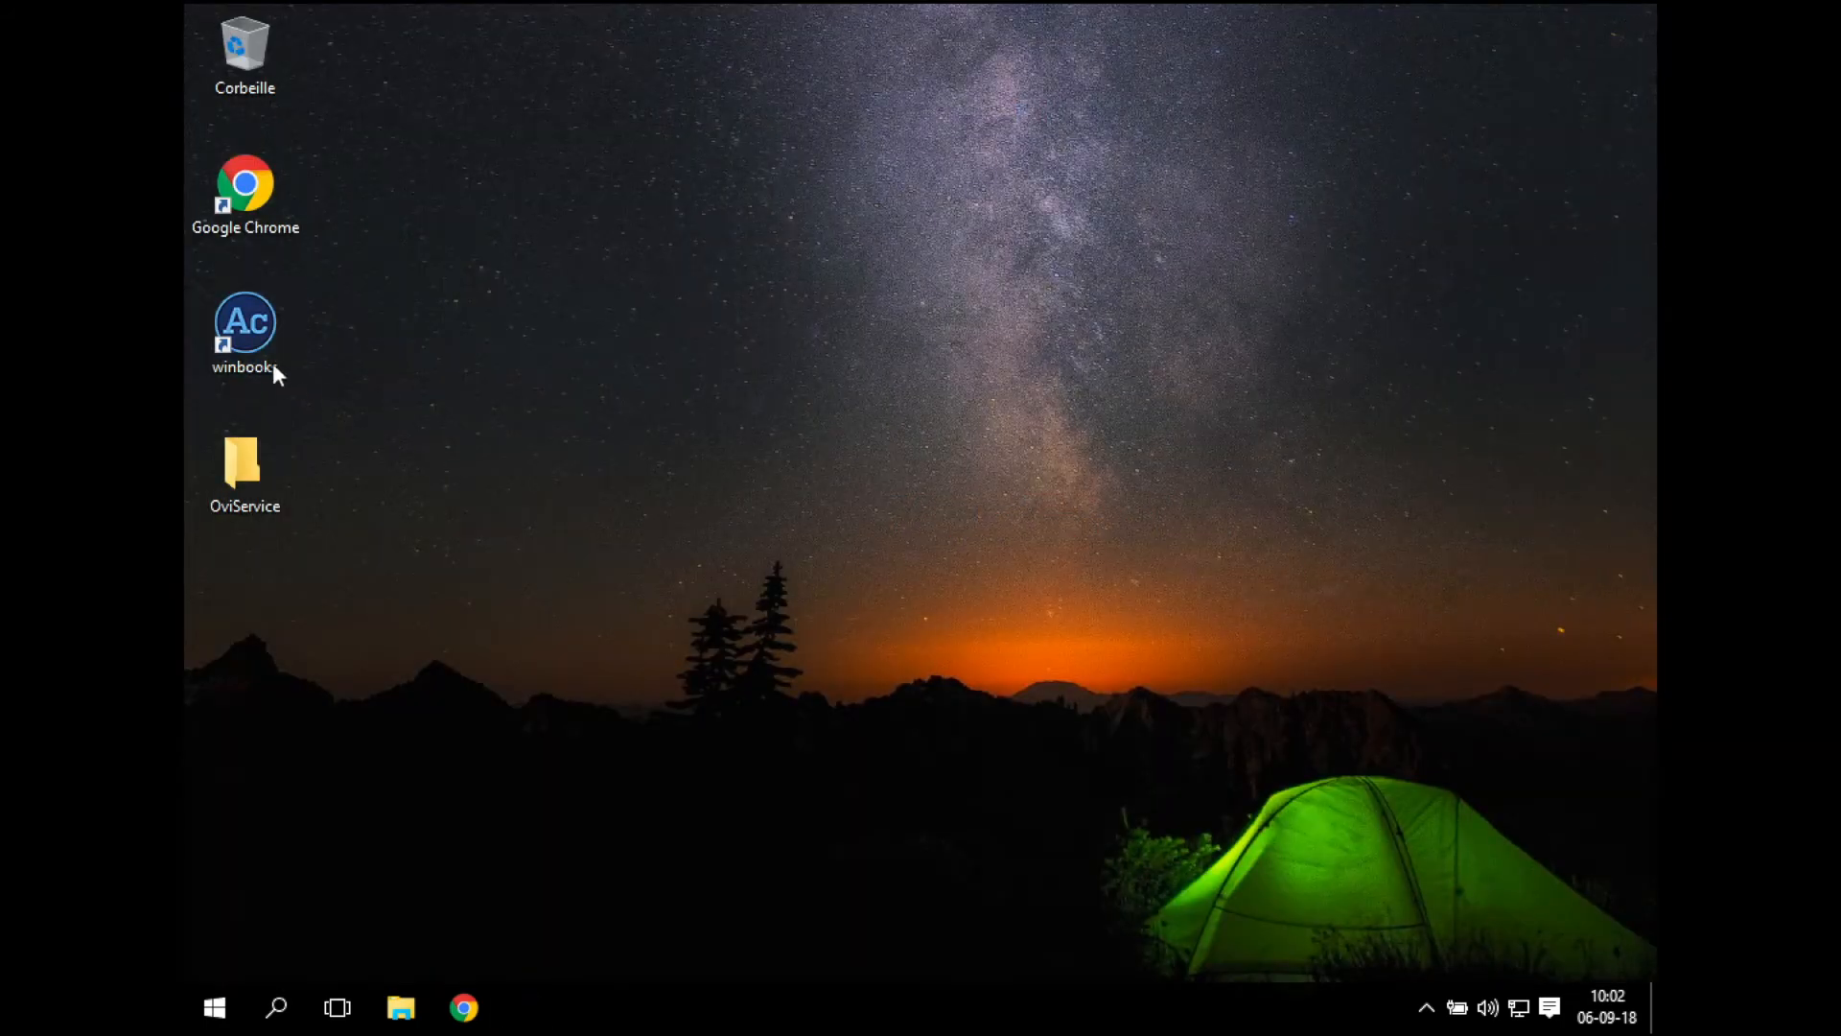
# Step: Start WinBooks as administrator, allow it to make changes, and continue in demonstration mode without opening a dossier
pyautogui.doubleClick(249, 315)
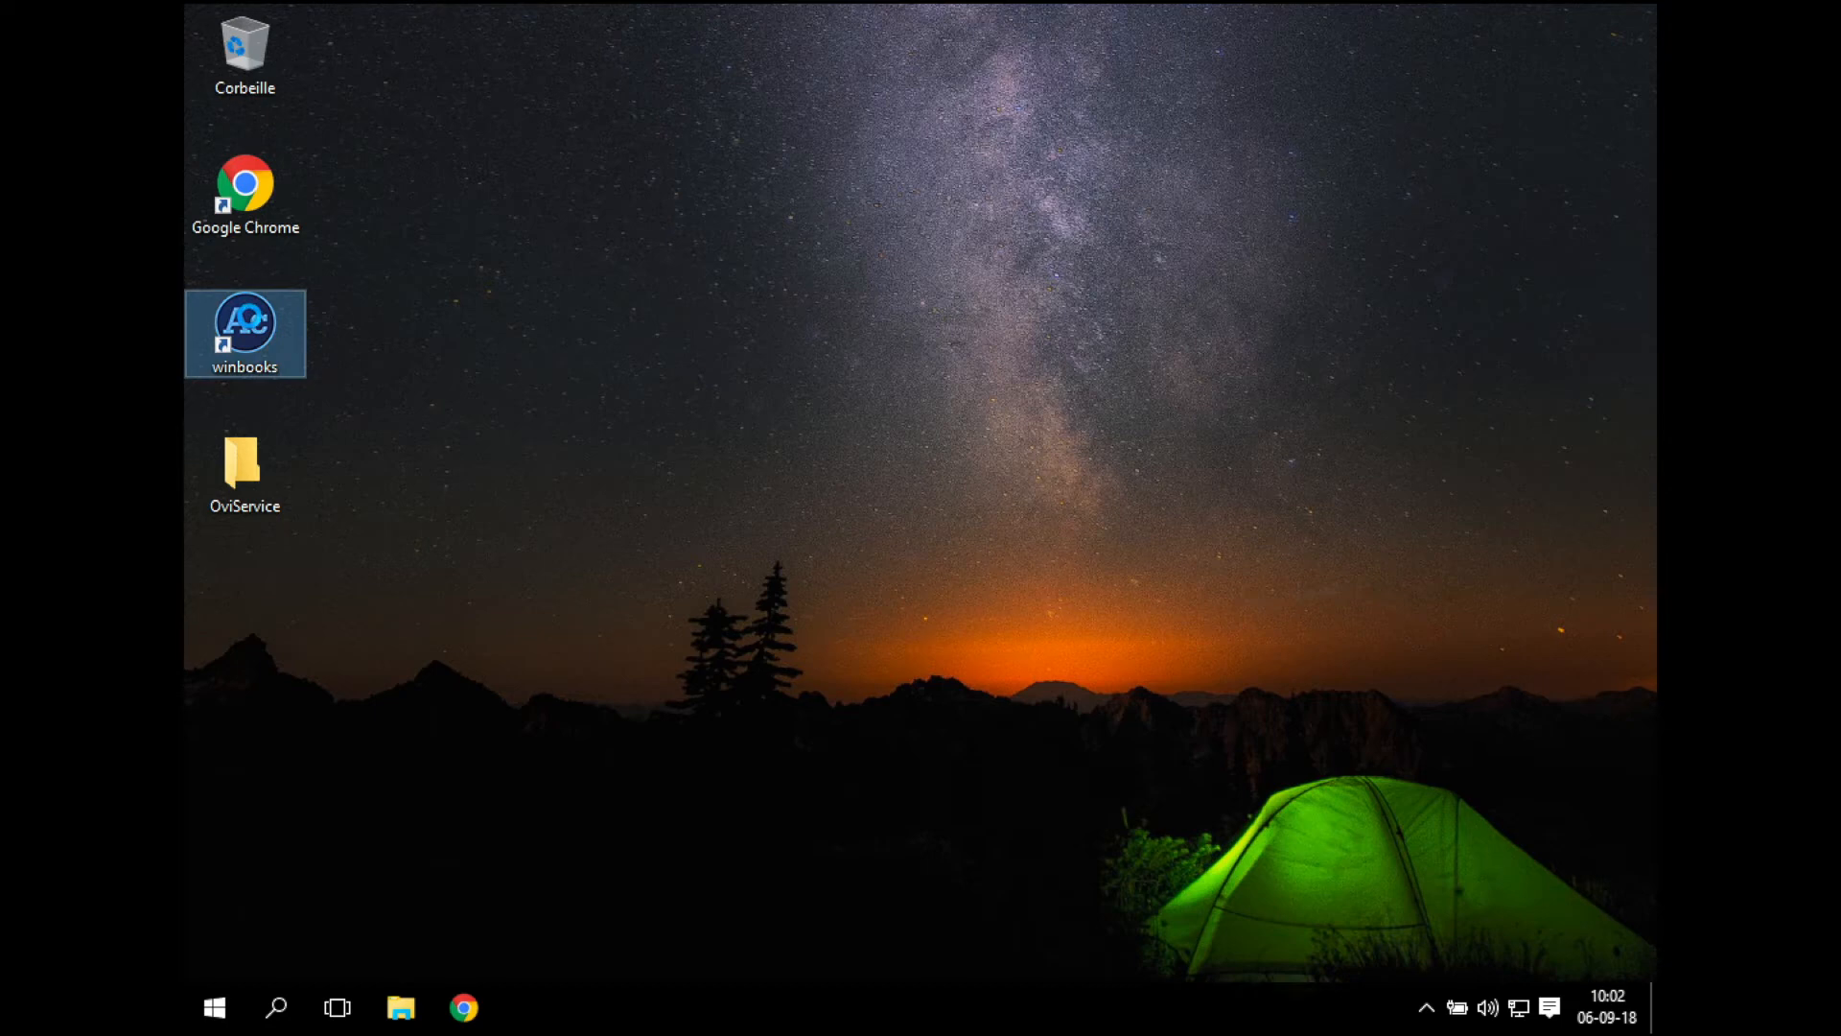
pyautogui.rightClick(250, 318)
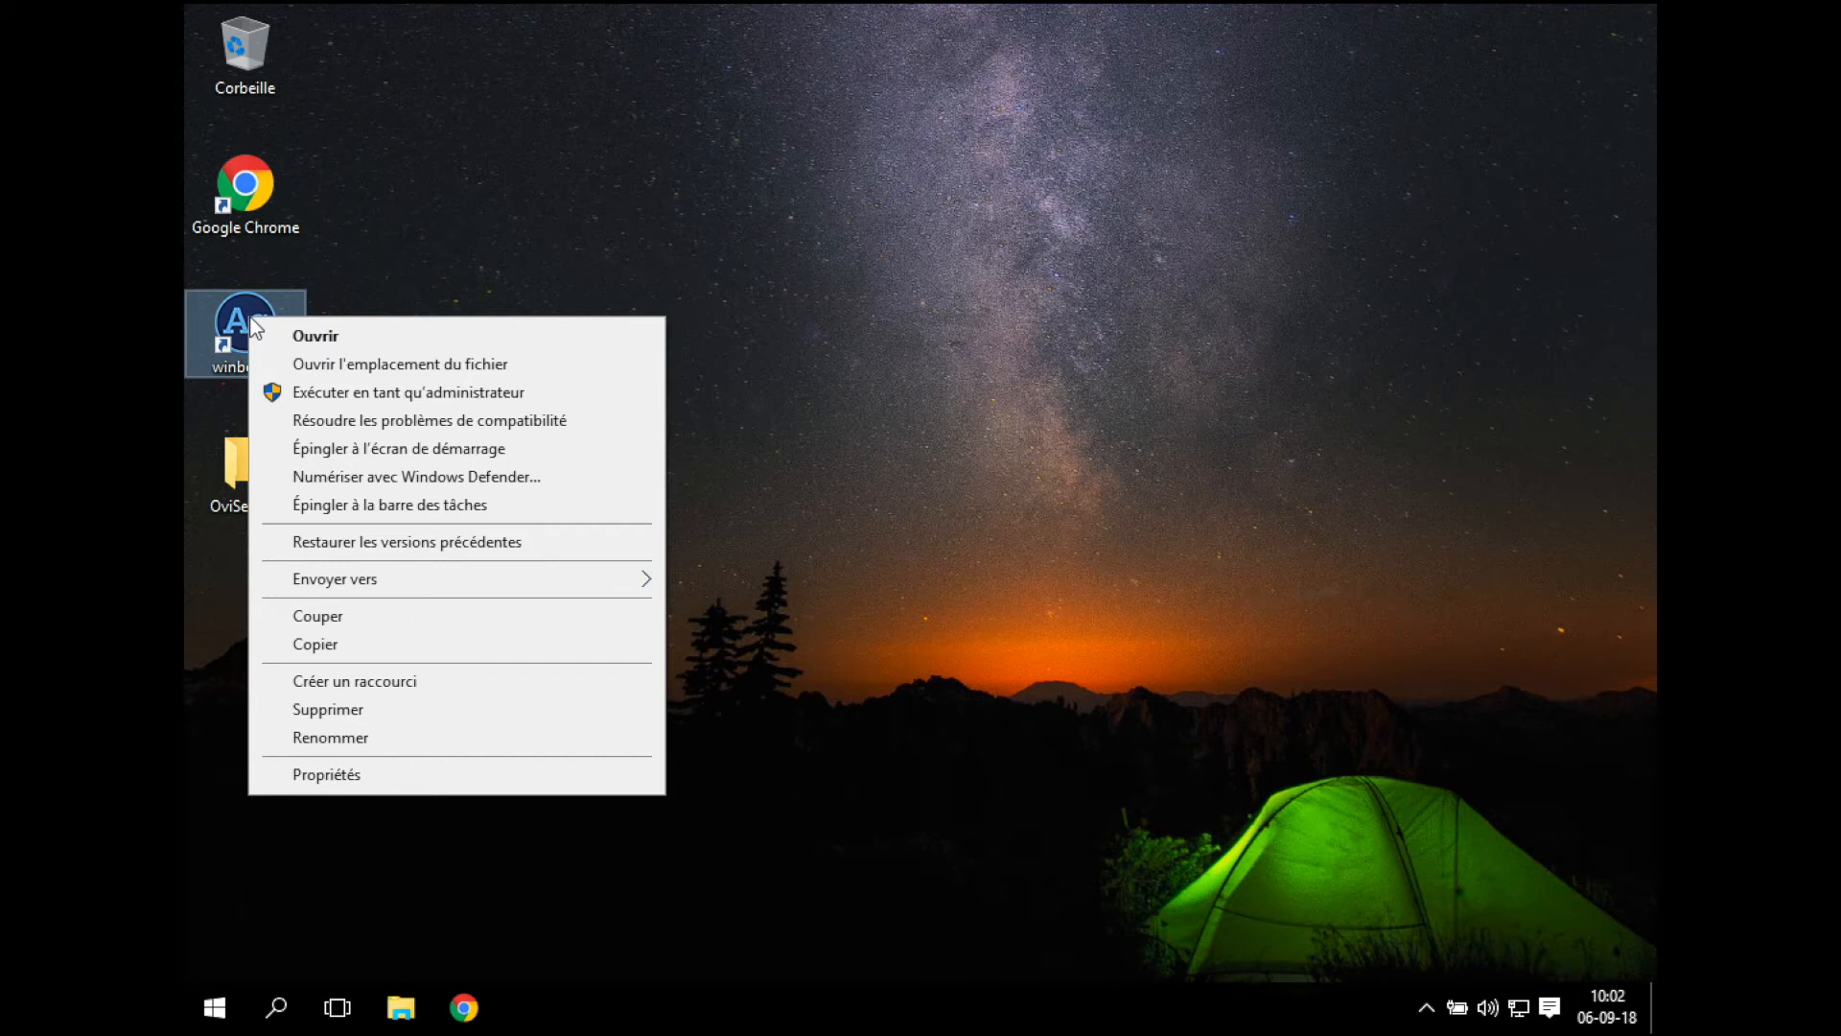
pyautogui.click(367, 393)
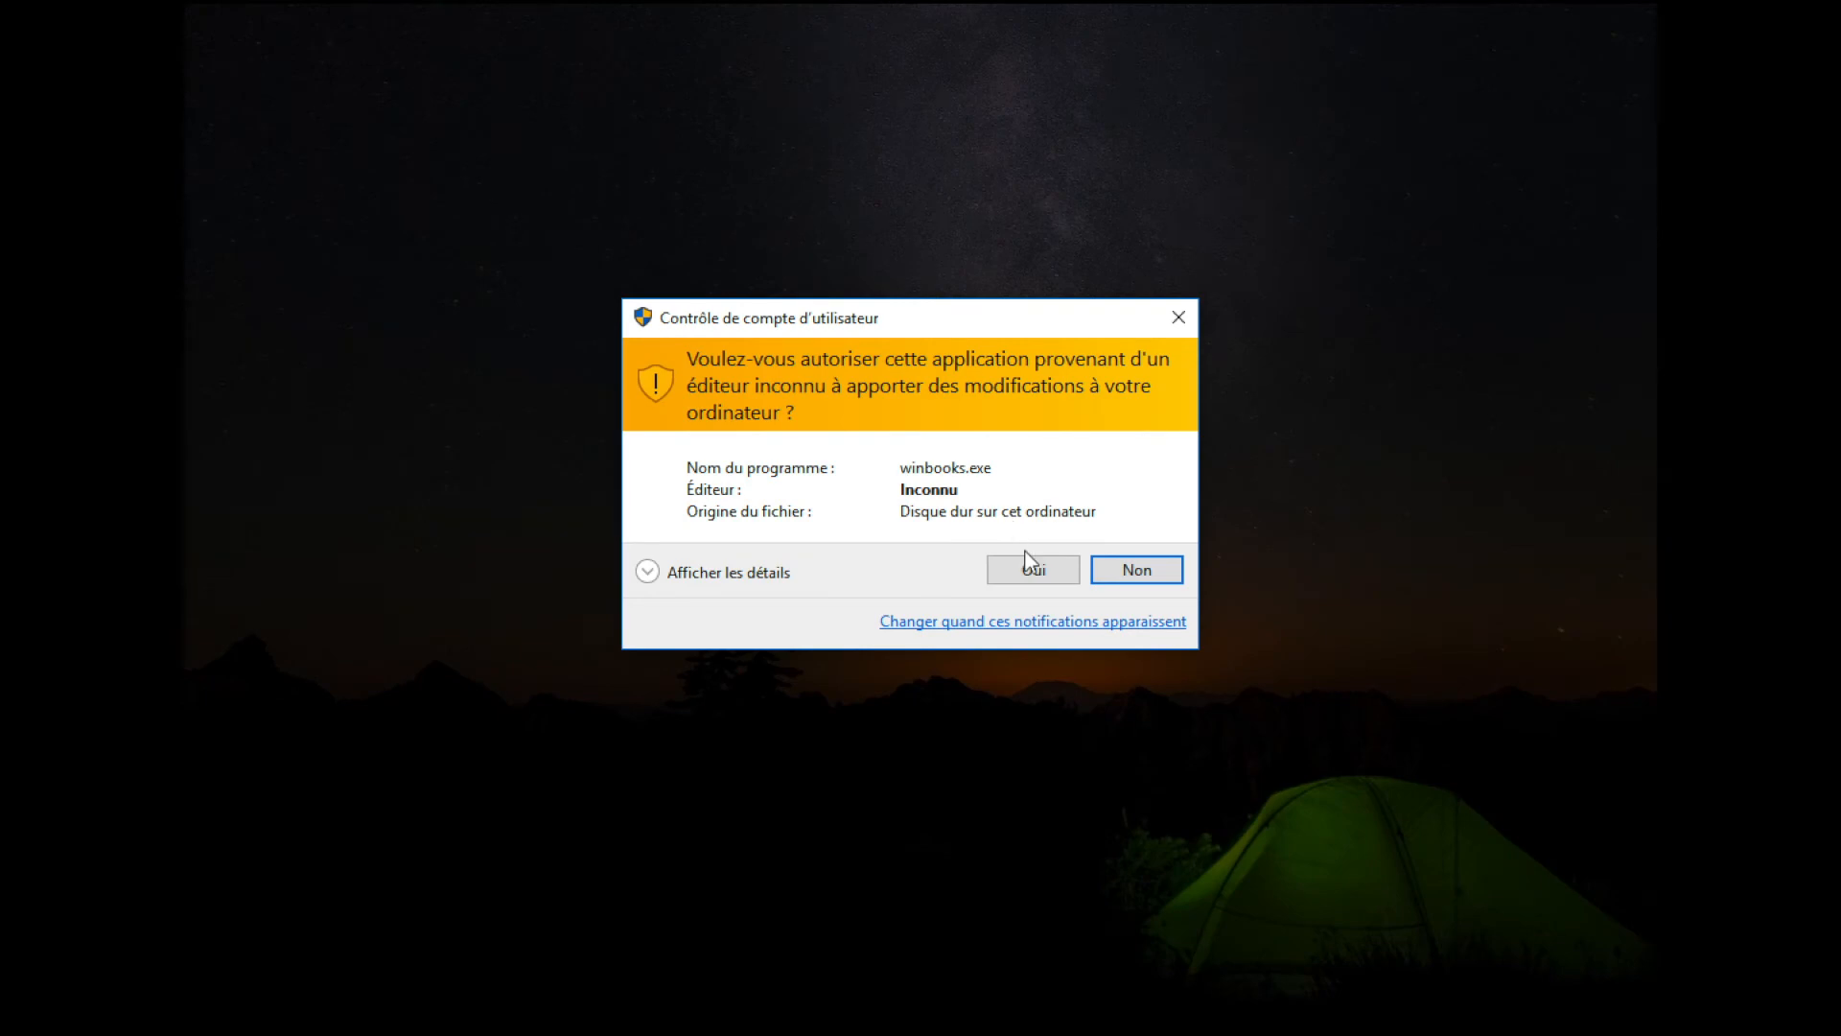
pyautogui.click(1034, 573)
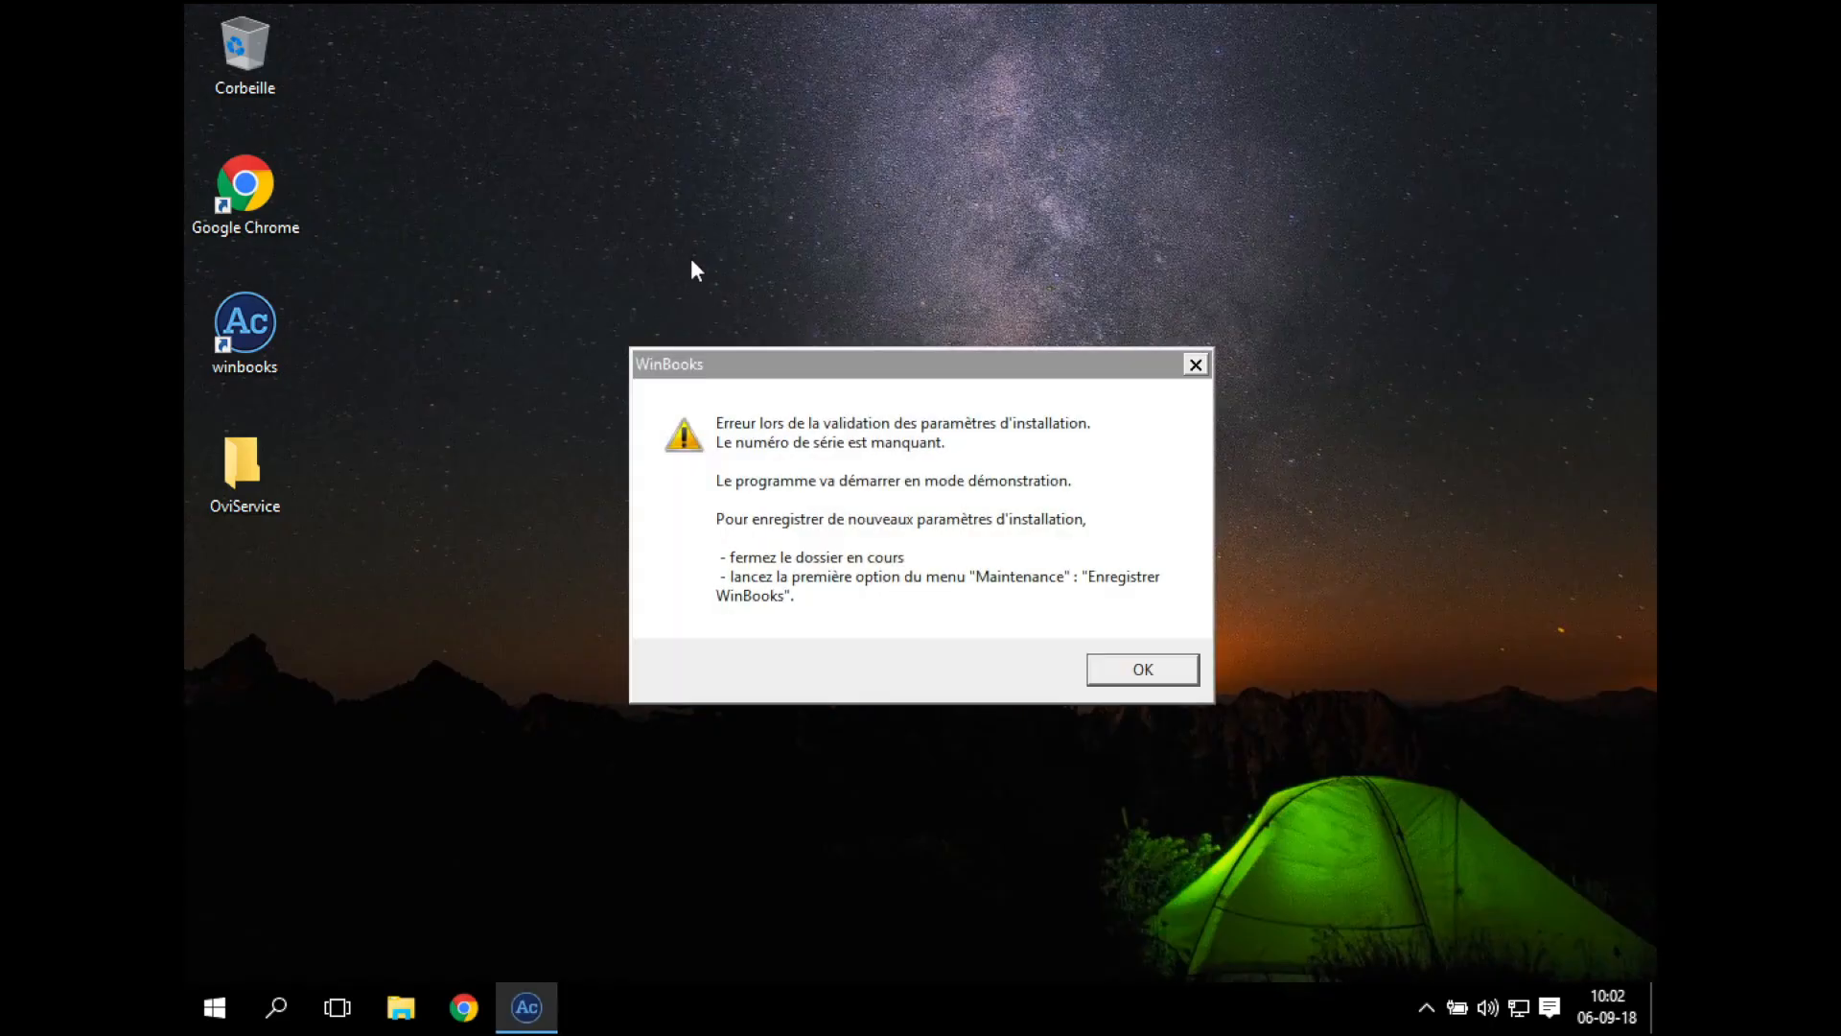
pyautogui.click(1139, 667)
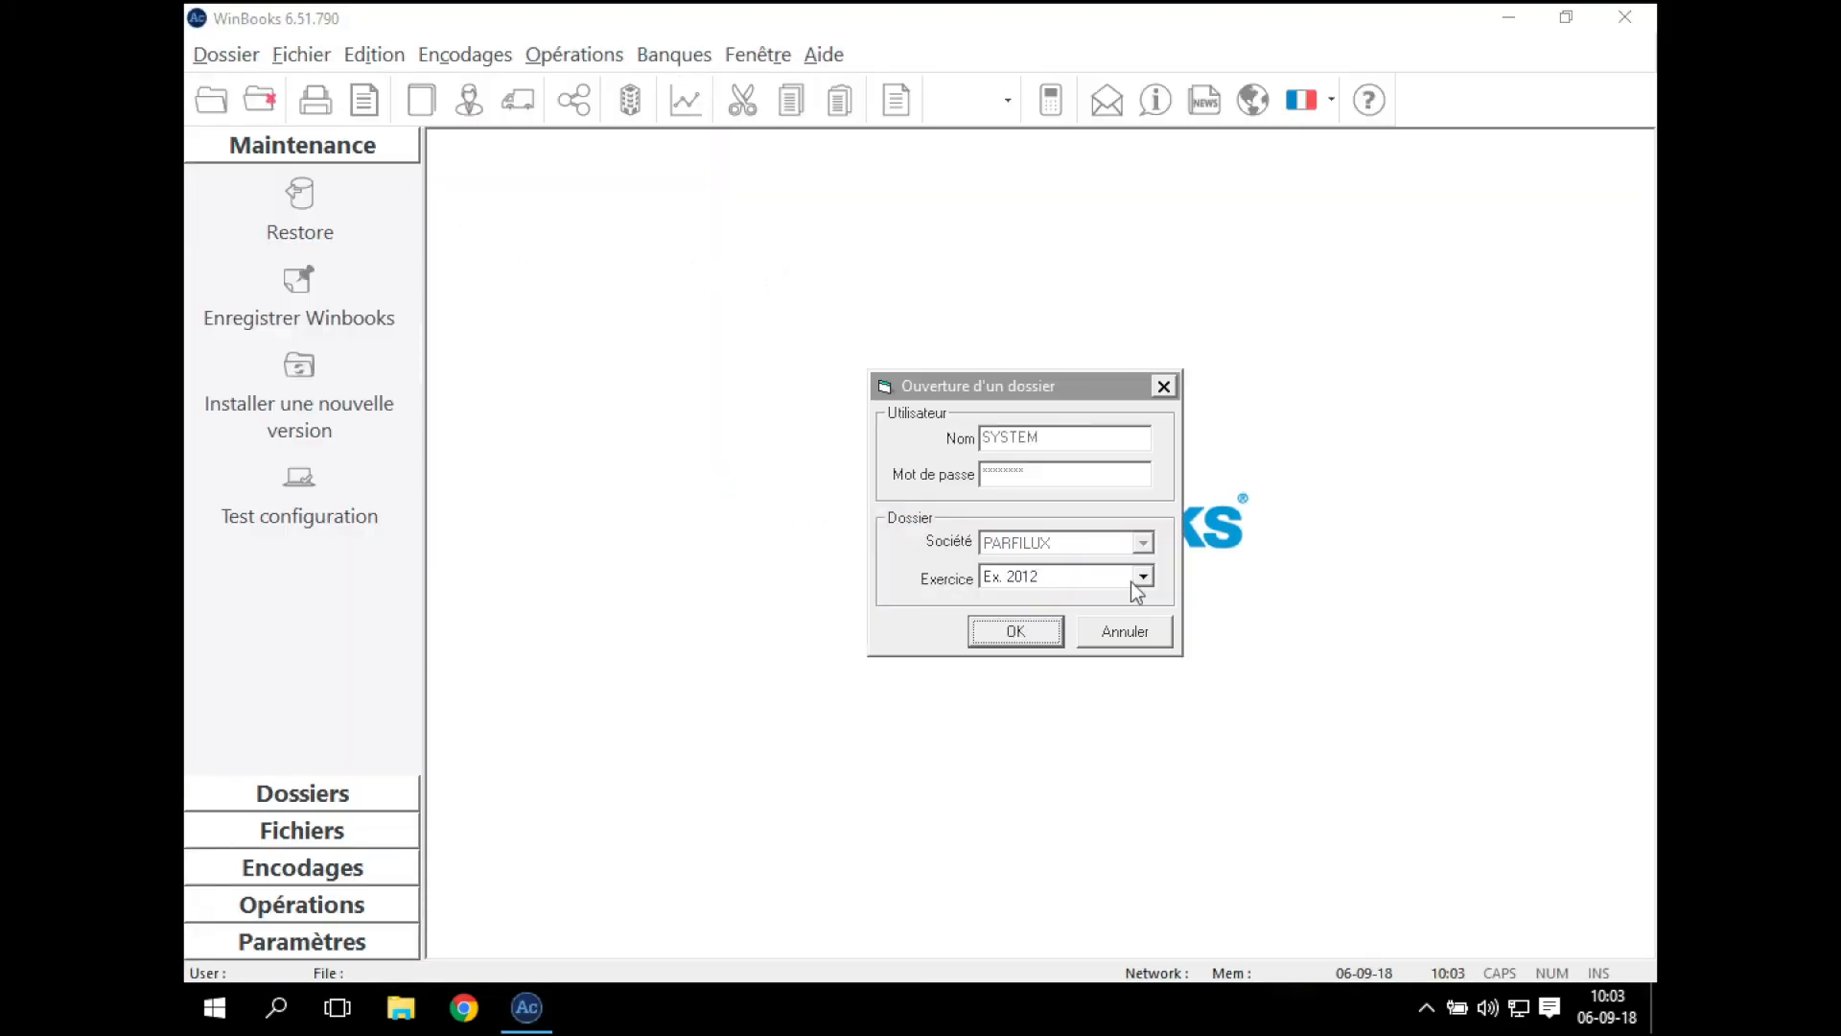
pyautogui.click(1122, 631)
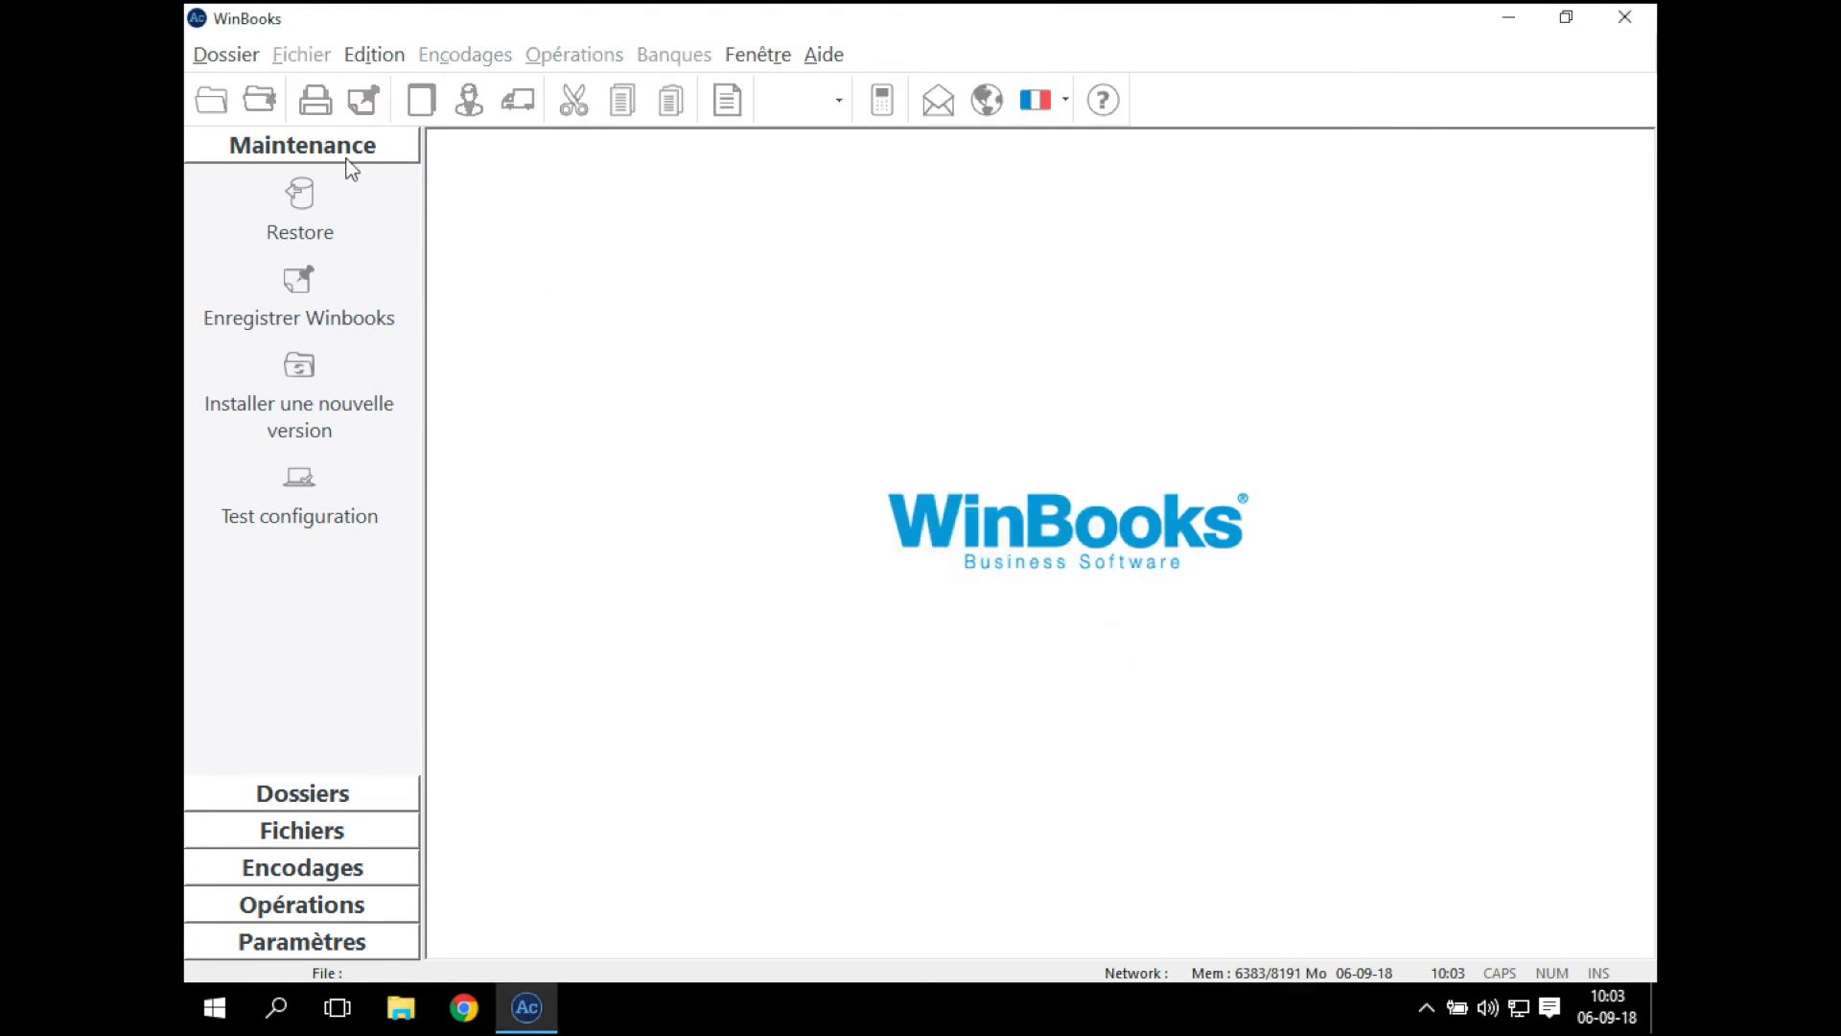
# Step: Launch the Installer une nouvelle version maintenance function and disable copying the old program
pyautogui.click(228, 55)
pyautogui.moveTo(395, 287)
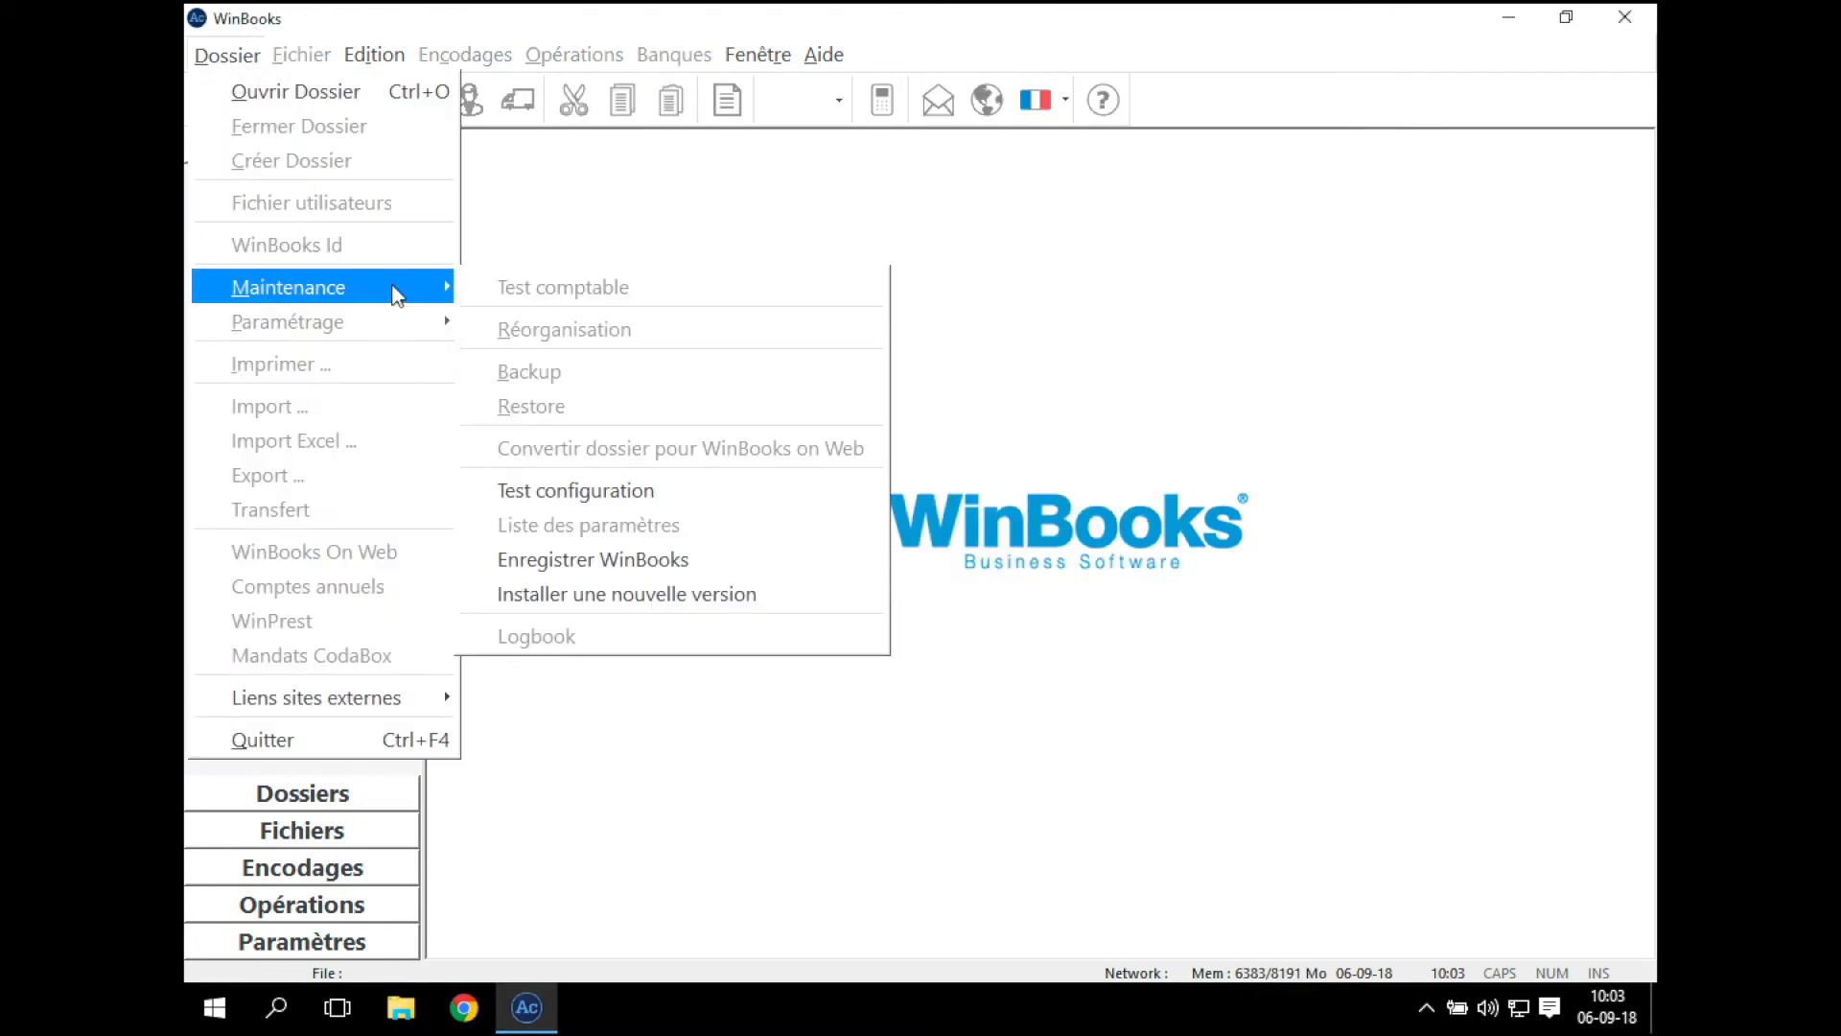
pyautogui.click(628, 595)
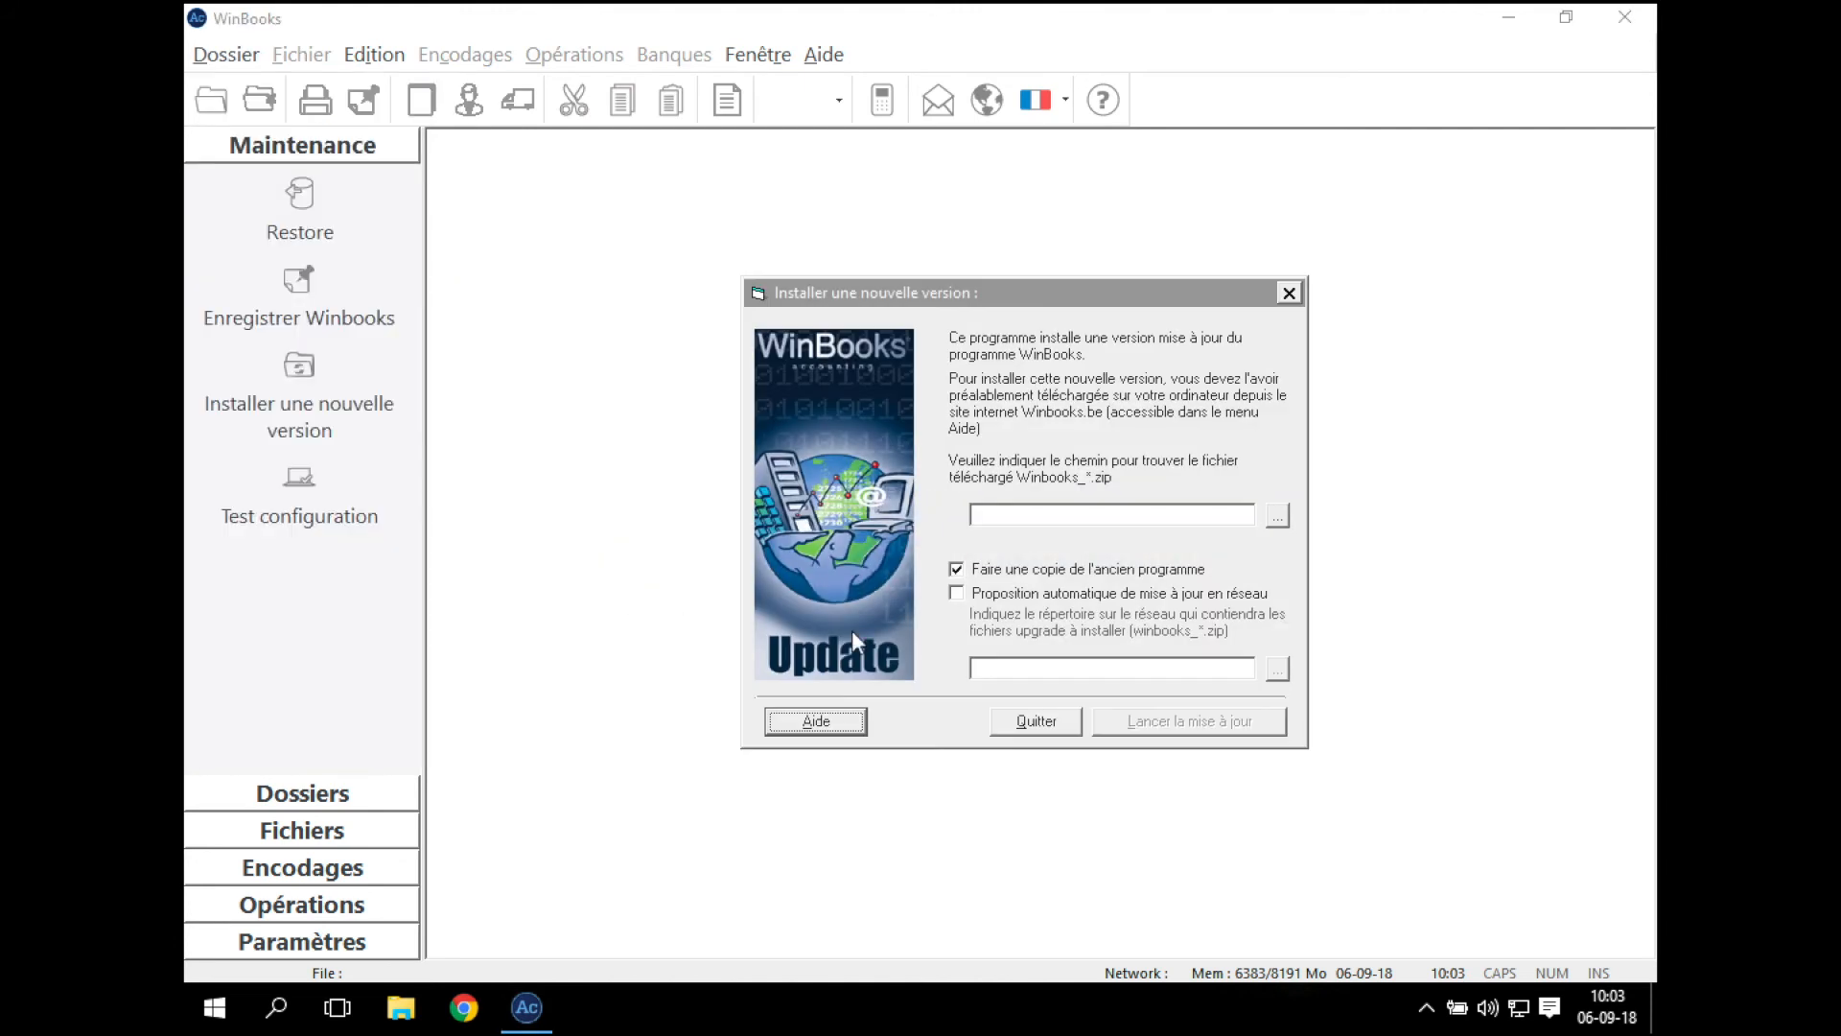
pyautogui.click(1053, 572)
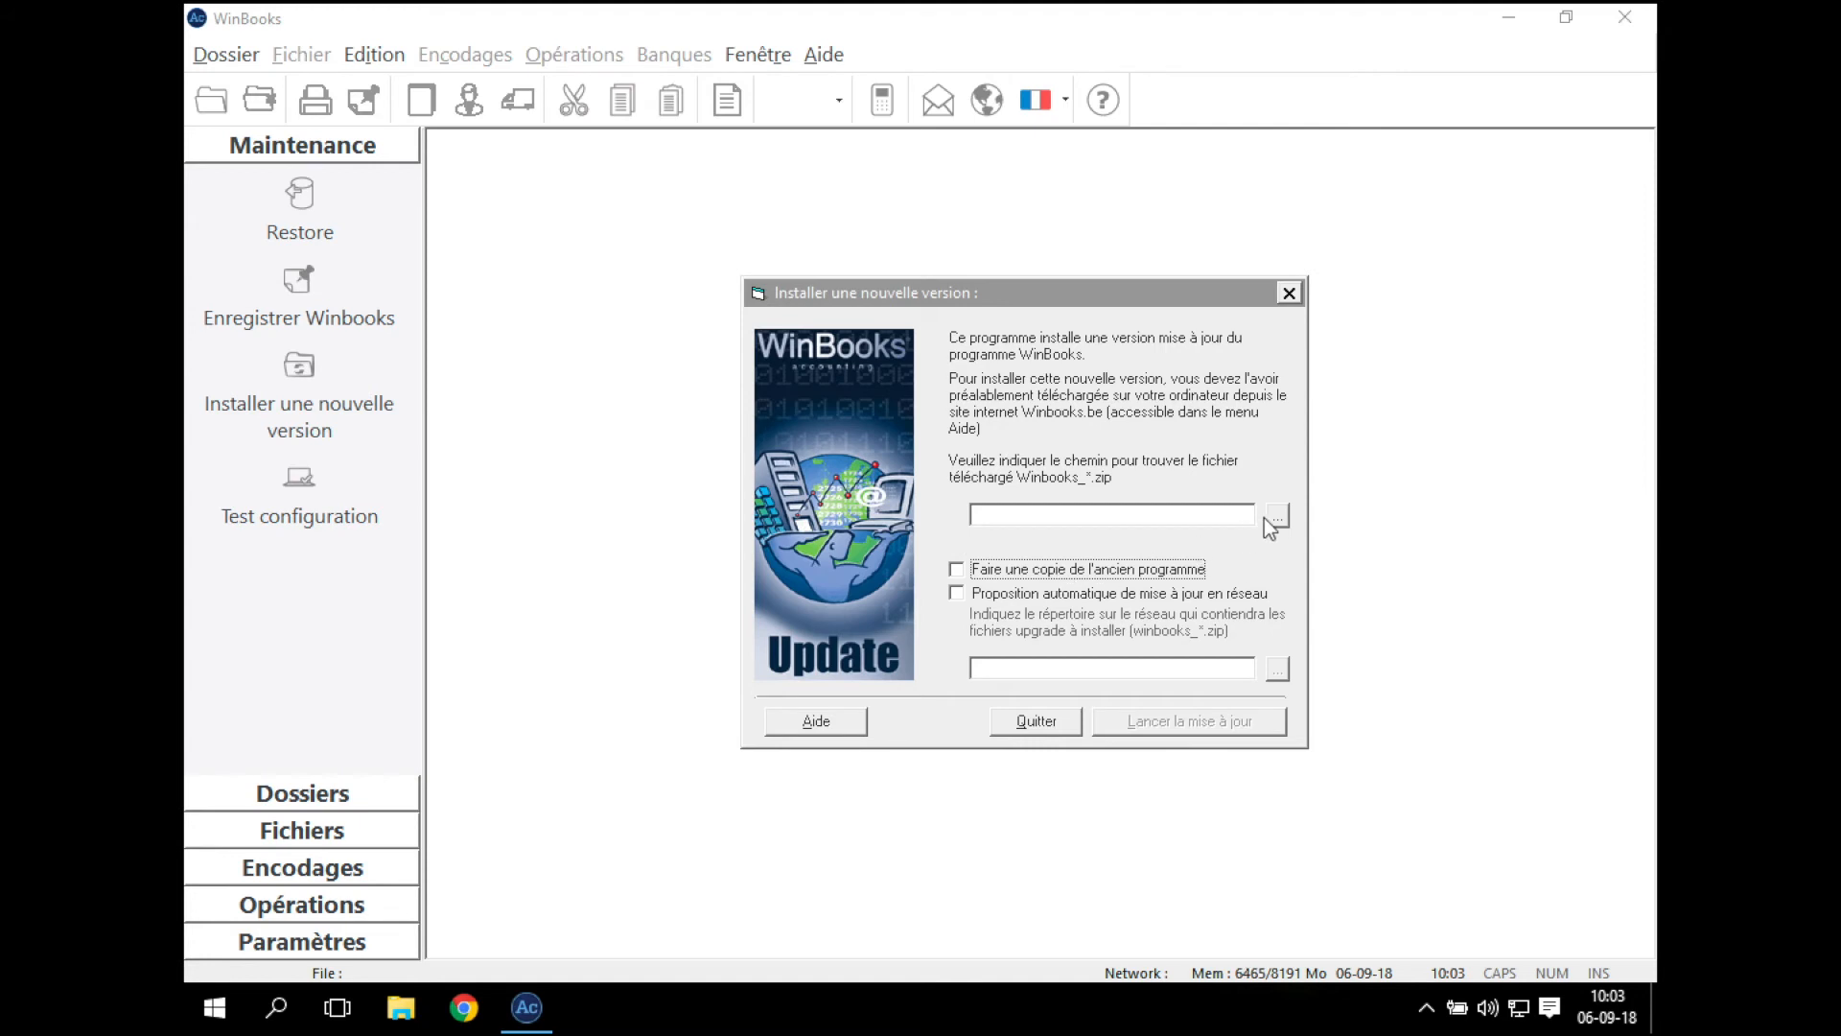
# Step: Select the winbooks_700_170_20180719_And_VI700 update file in the desktop's OviService folder as the version to install
pyautogui.click(1278, 516)
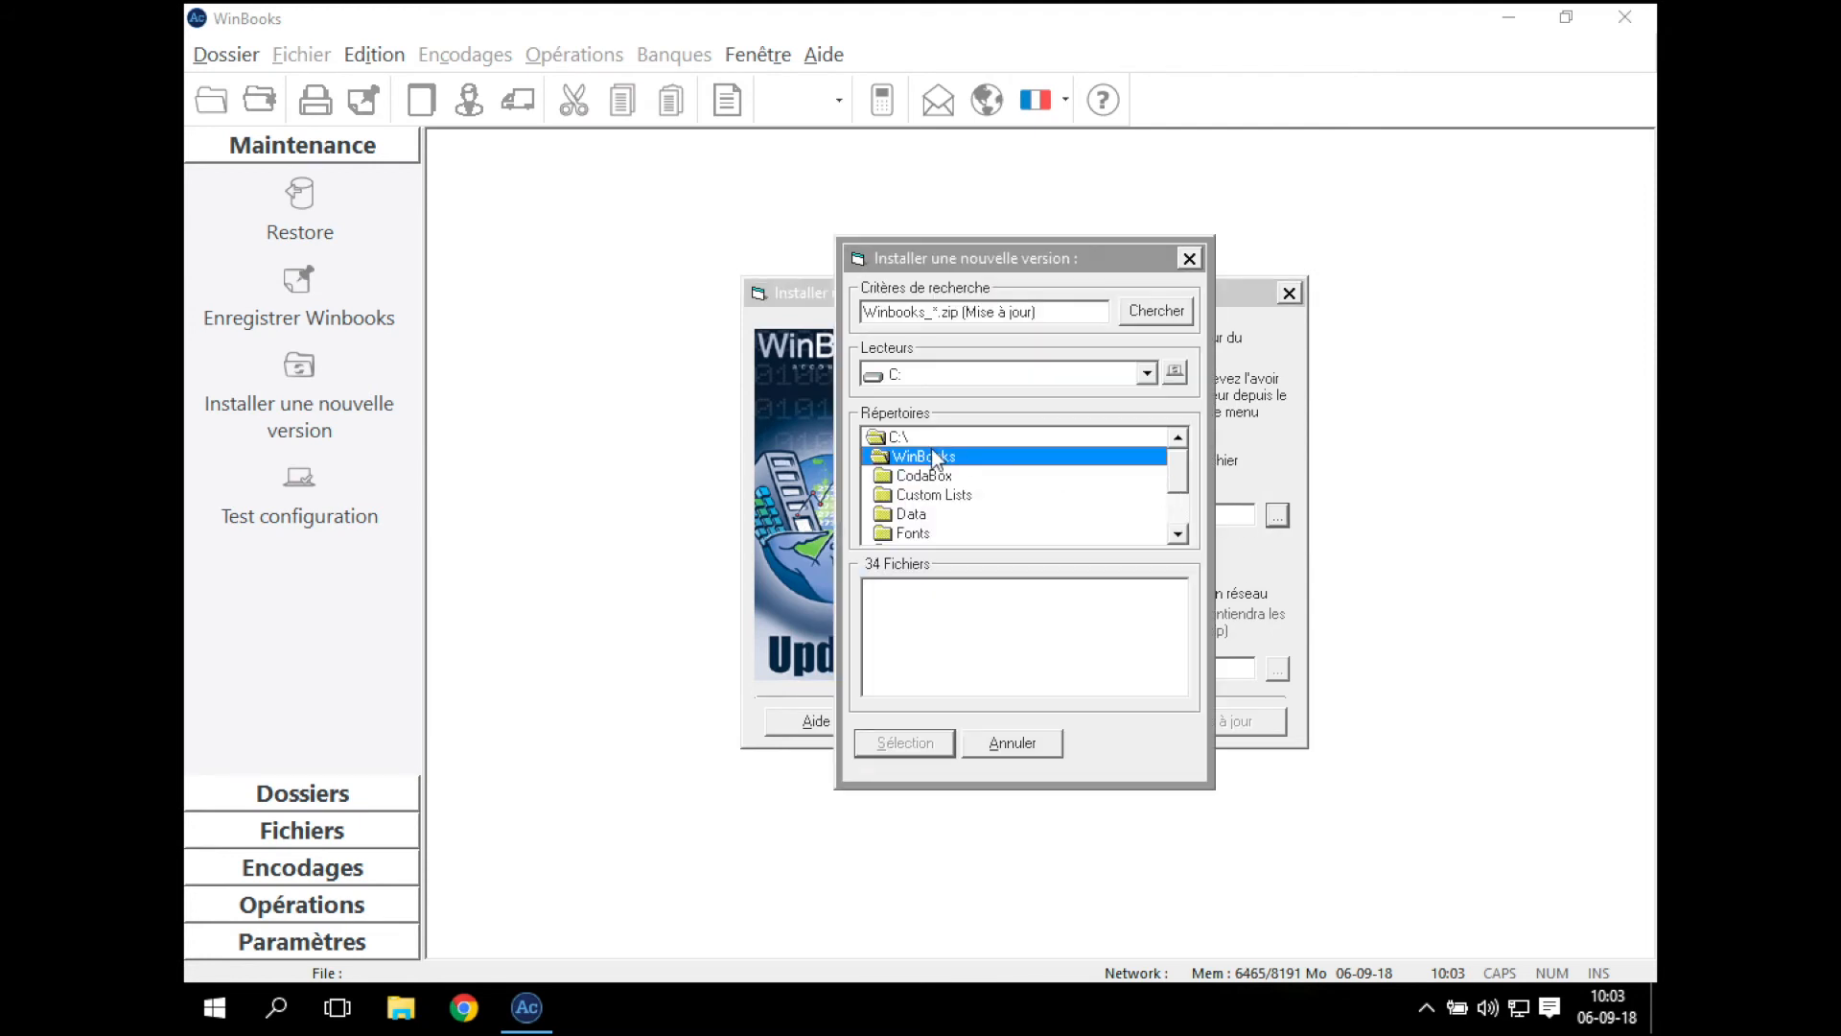
pyautogui.doubleClick(898, 437)
pyautogui.click(1176, 535)
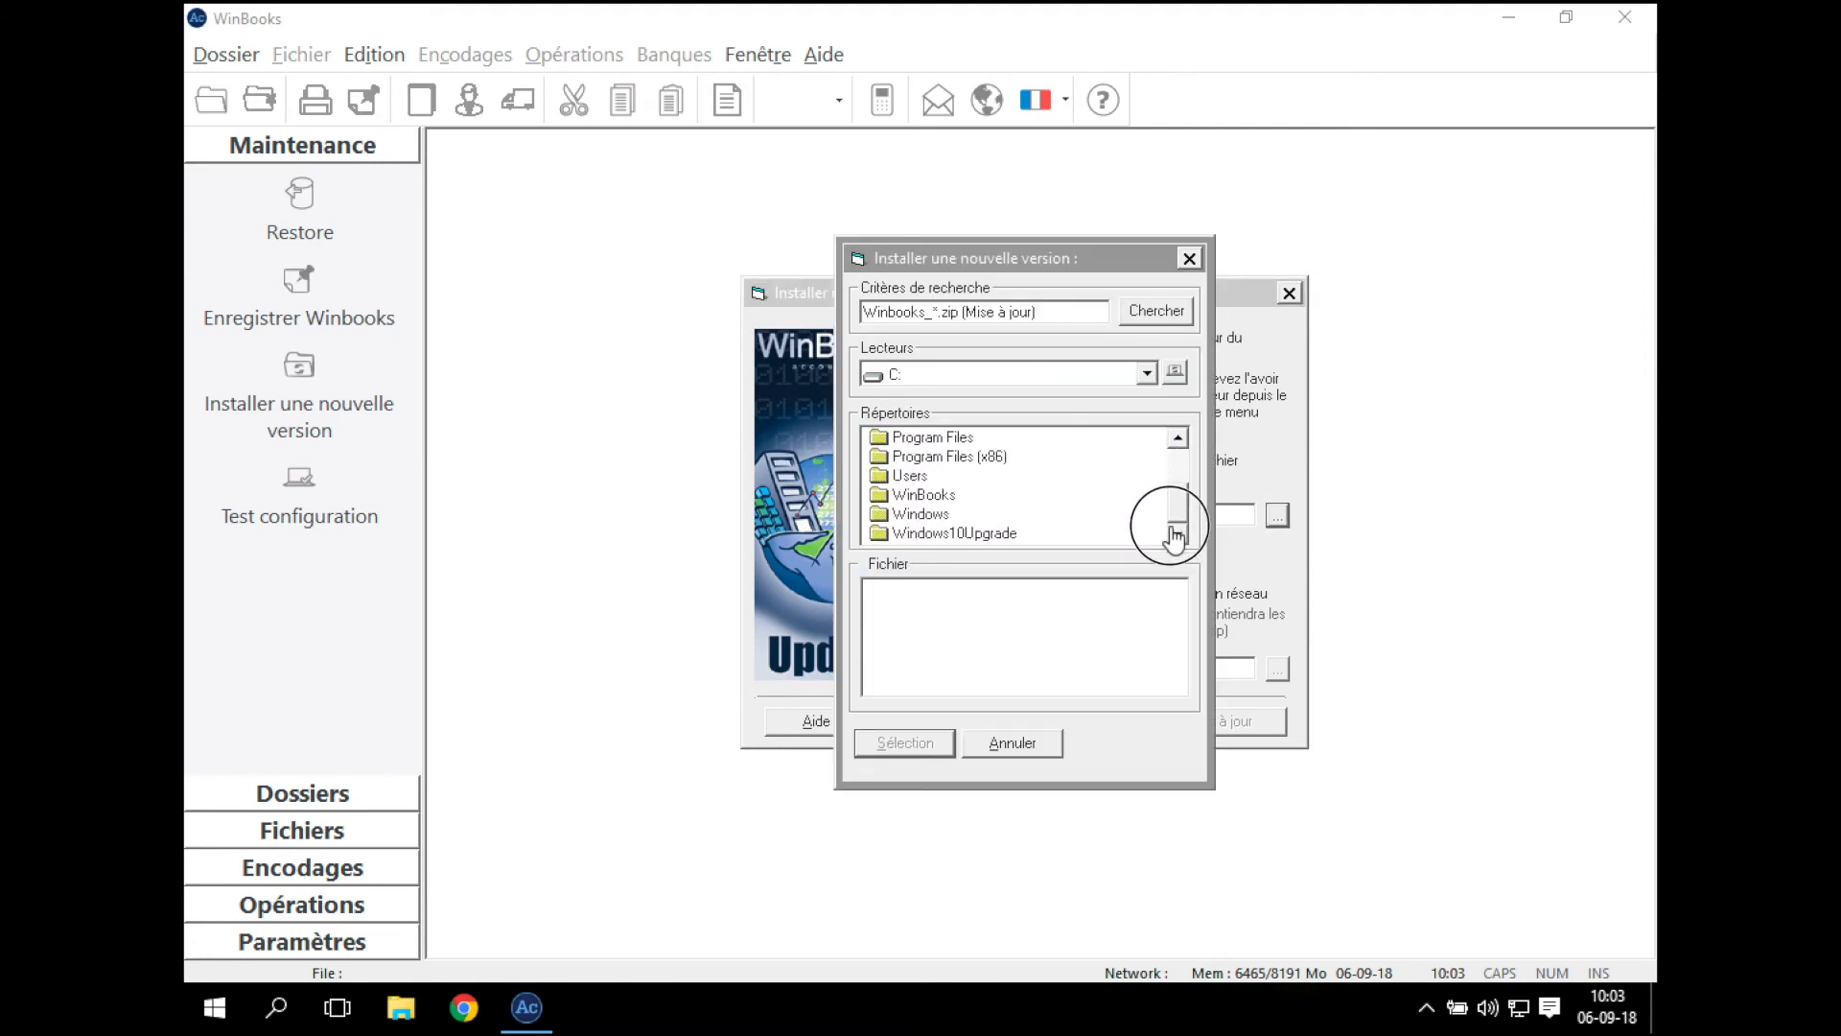
pyautogui.doubleClick(916, 479)
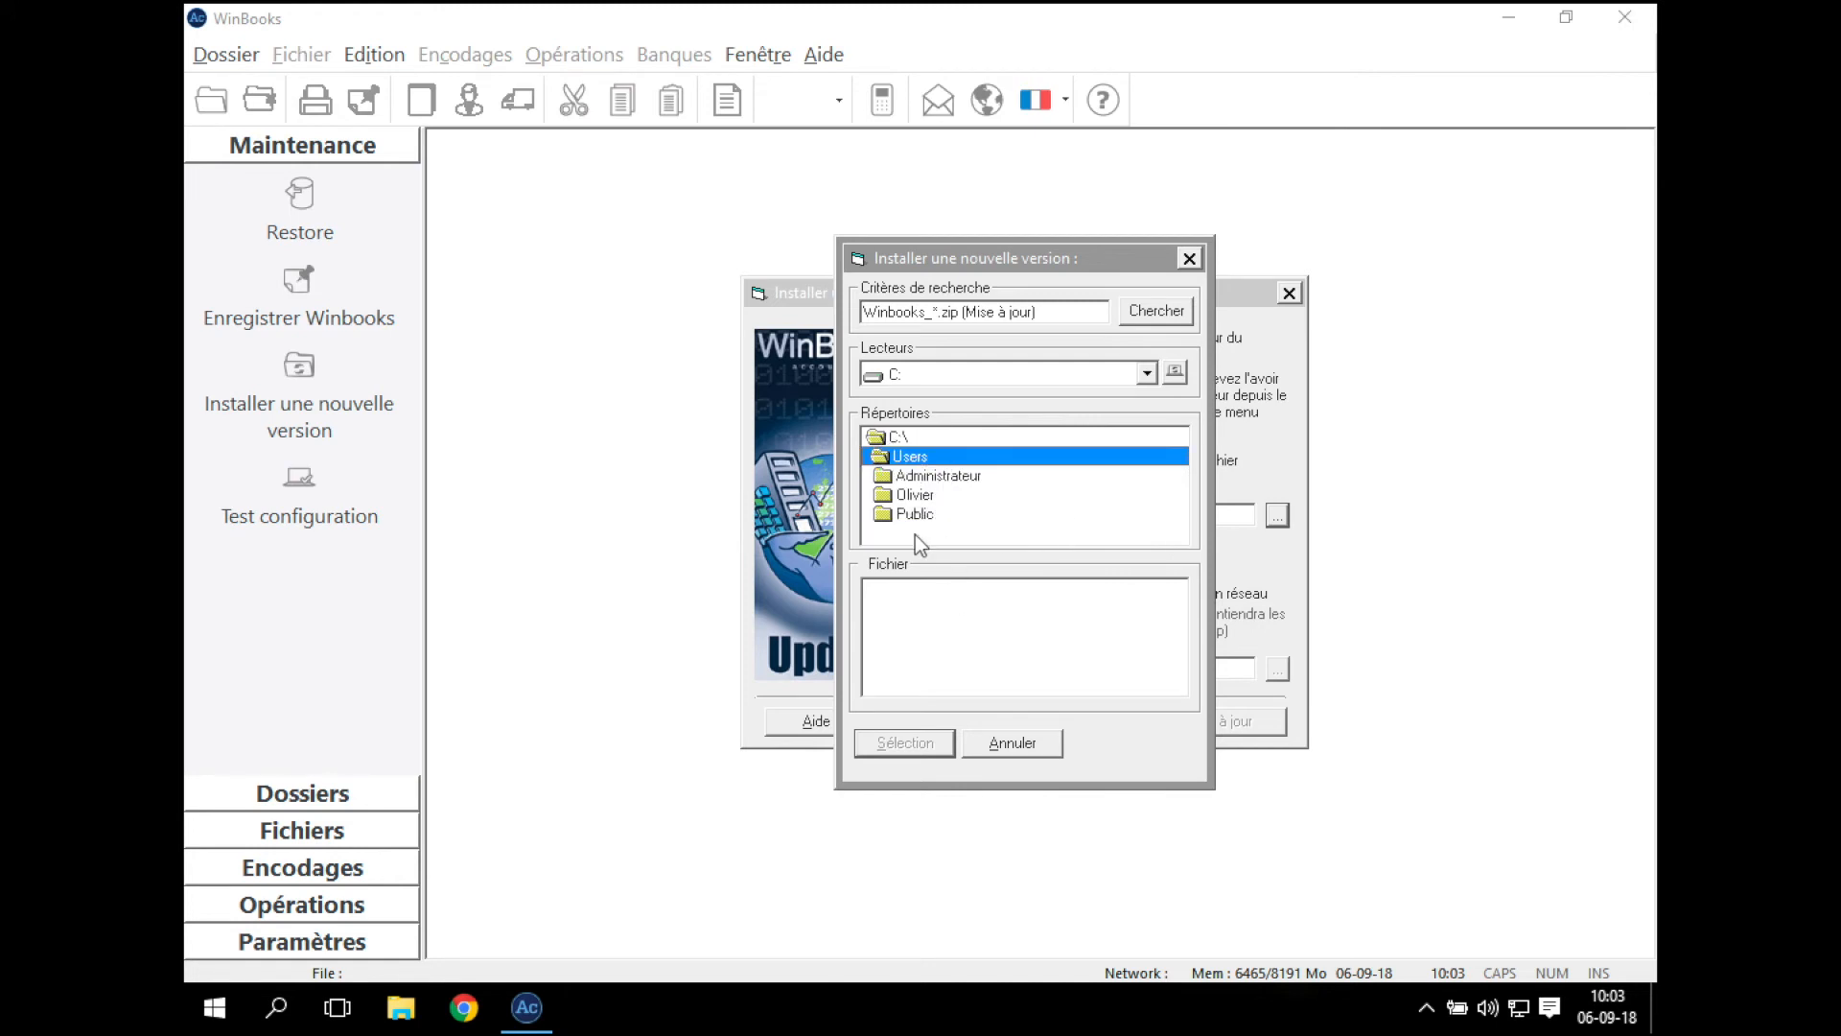
pyautogui.doubleClick(916, 495)
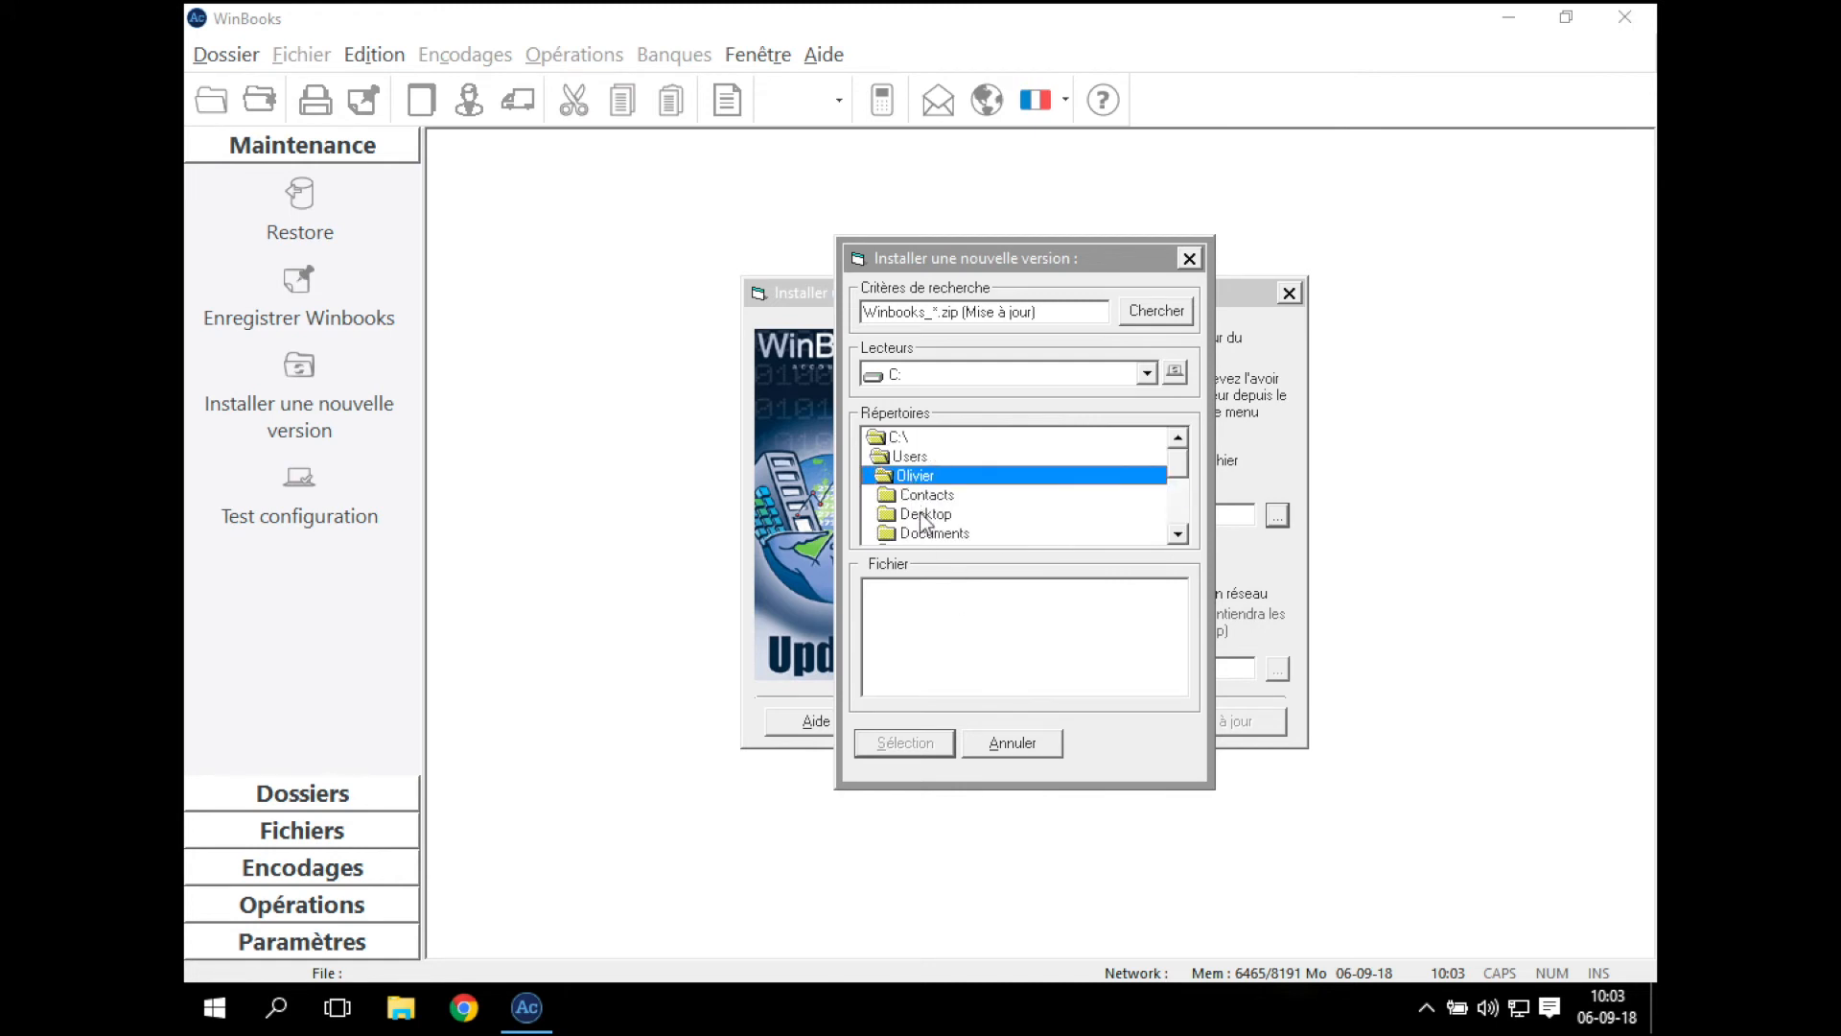
pyautogui.doubleClick(923, 518)
pyautogui.doubleClick(926, 516)
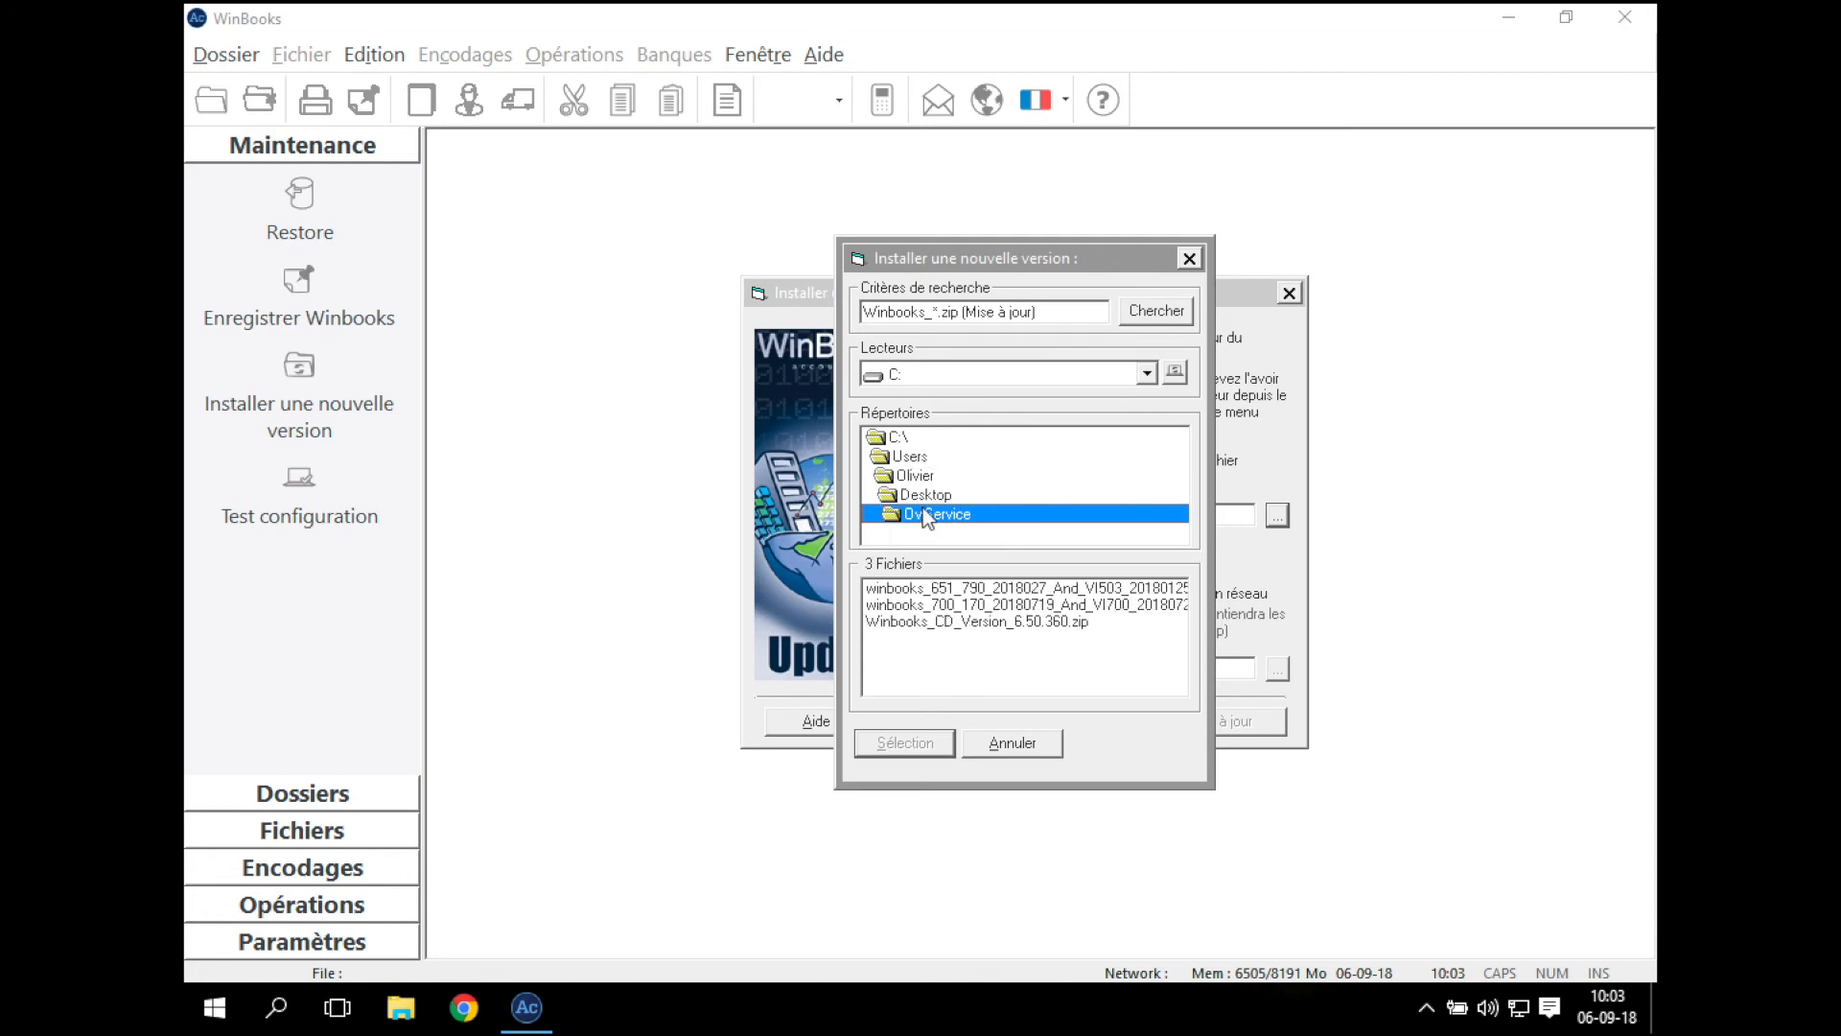
pyautogui.click(928, 606)
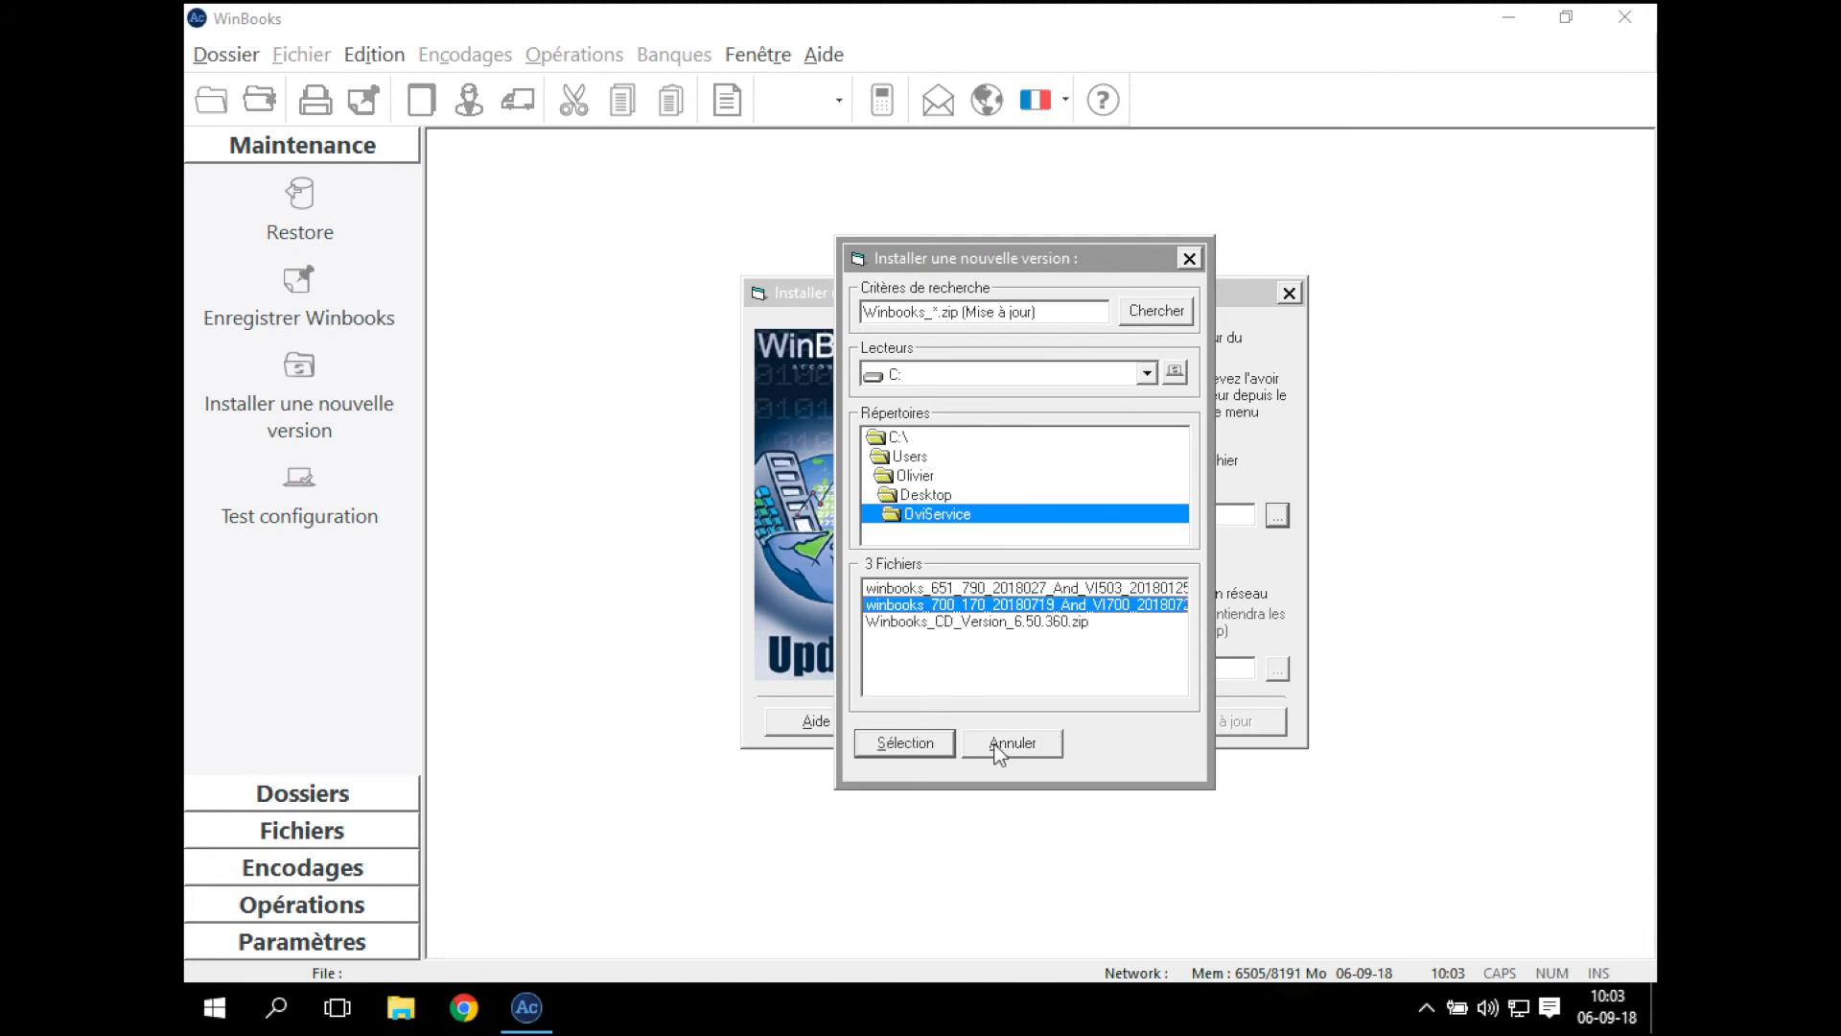
pyautogui.click(923, 748)
# Step: Install the update exclusively for the Winbooks and CompanyWeb components, and enter the restarted program without opening a dossier
pyautogui.click(1179, 727)
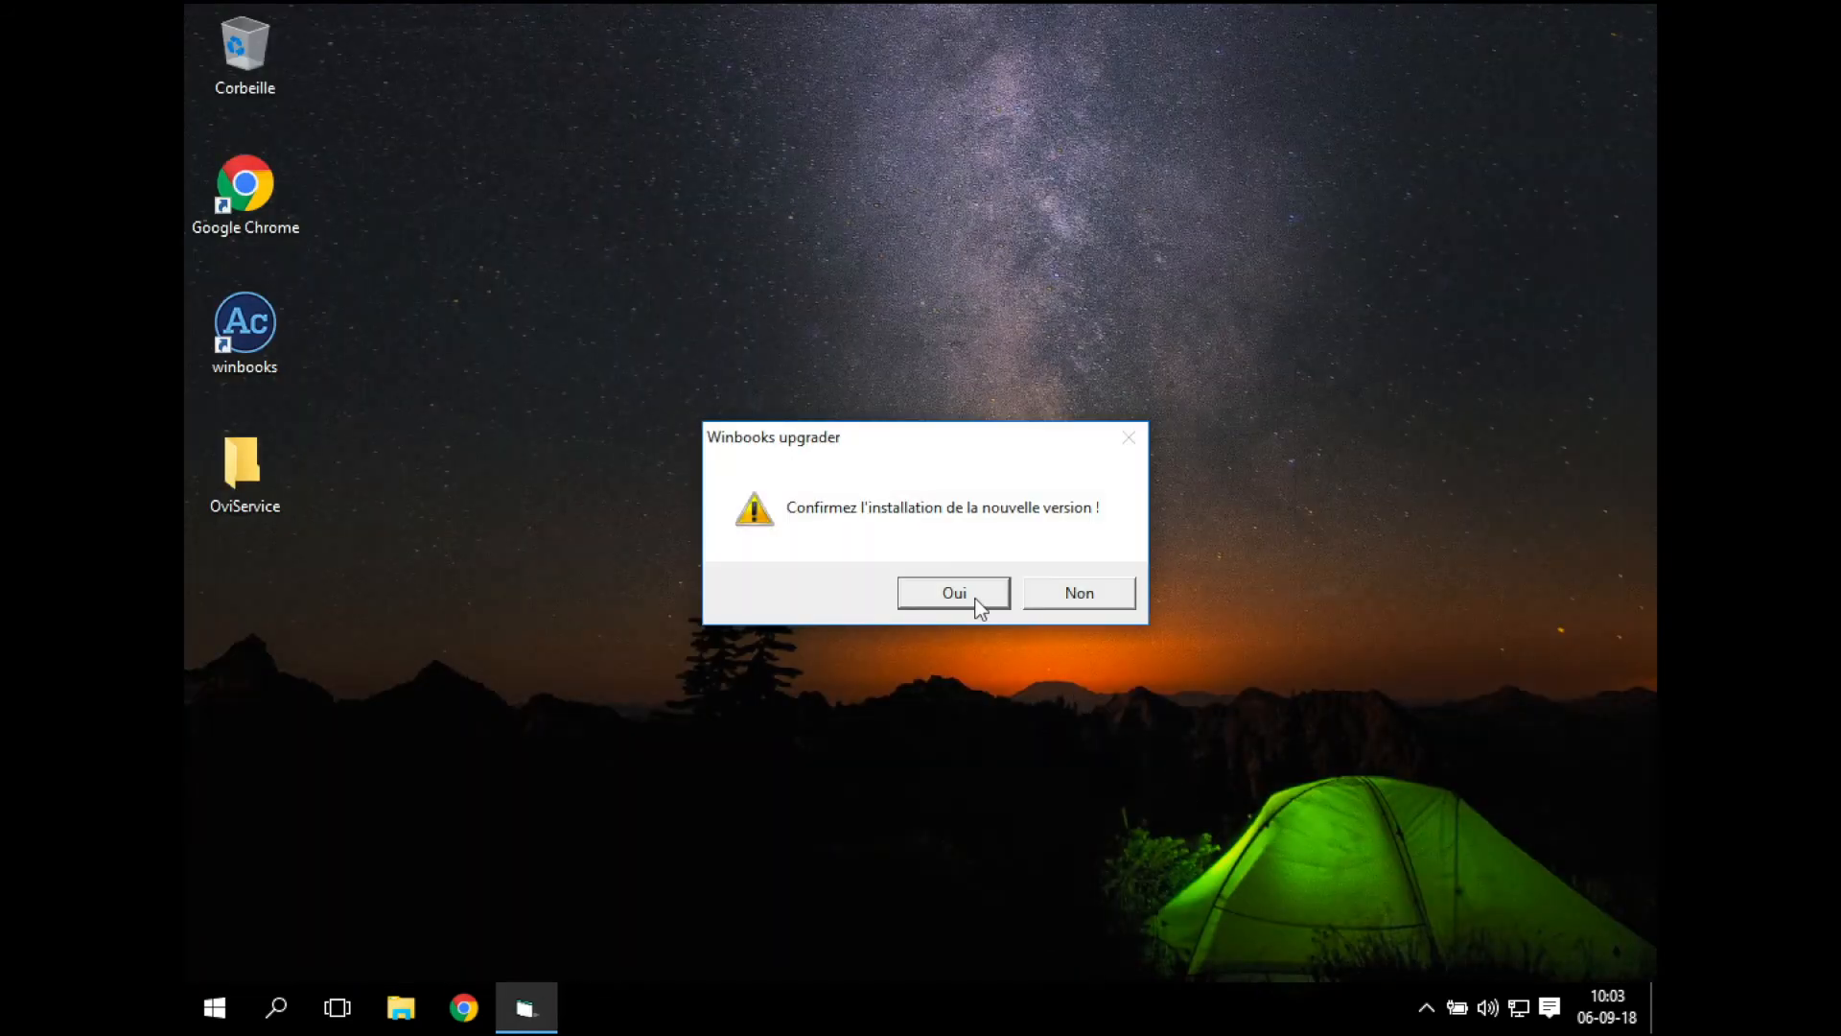
pyautogui.click(976, 600)
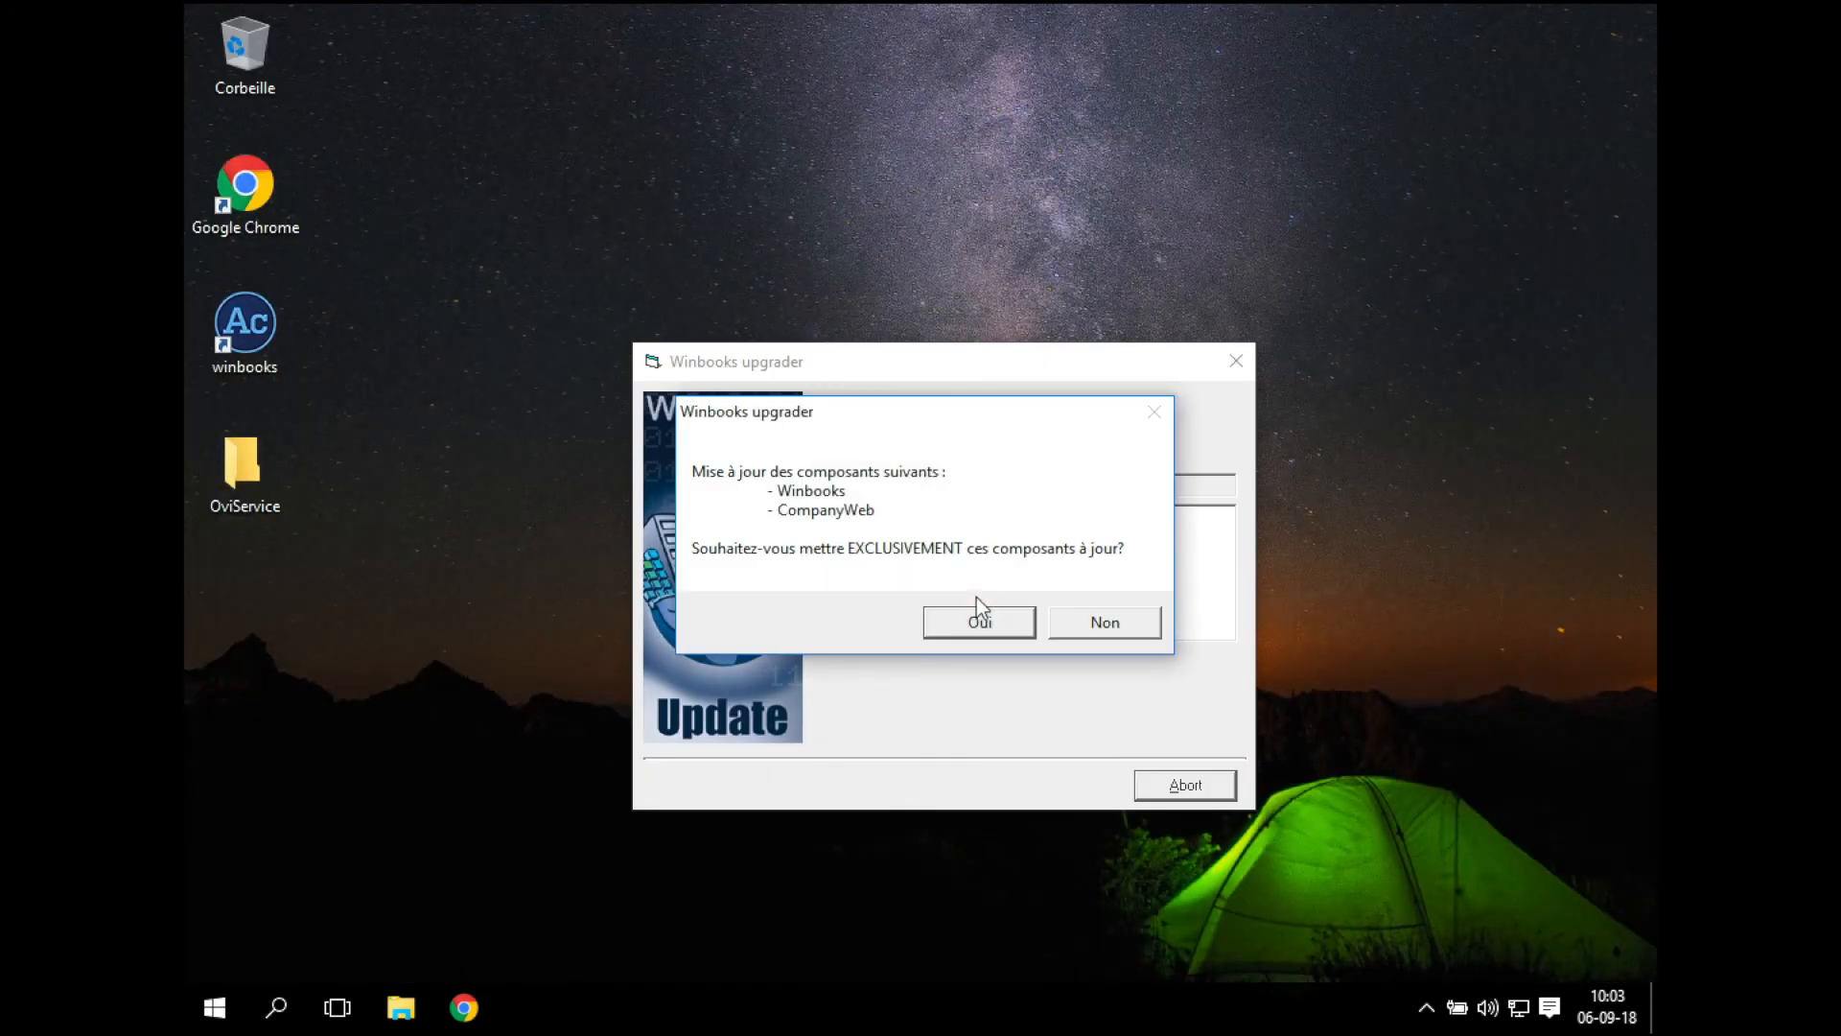
pyautogui.click(979, 625)
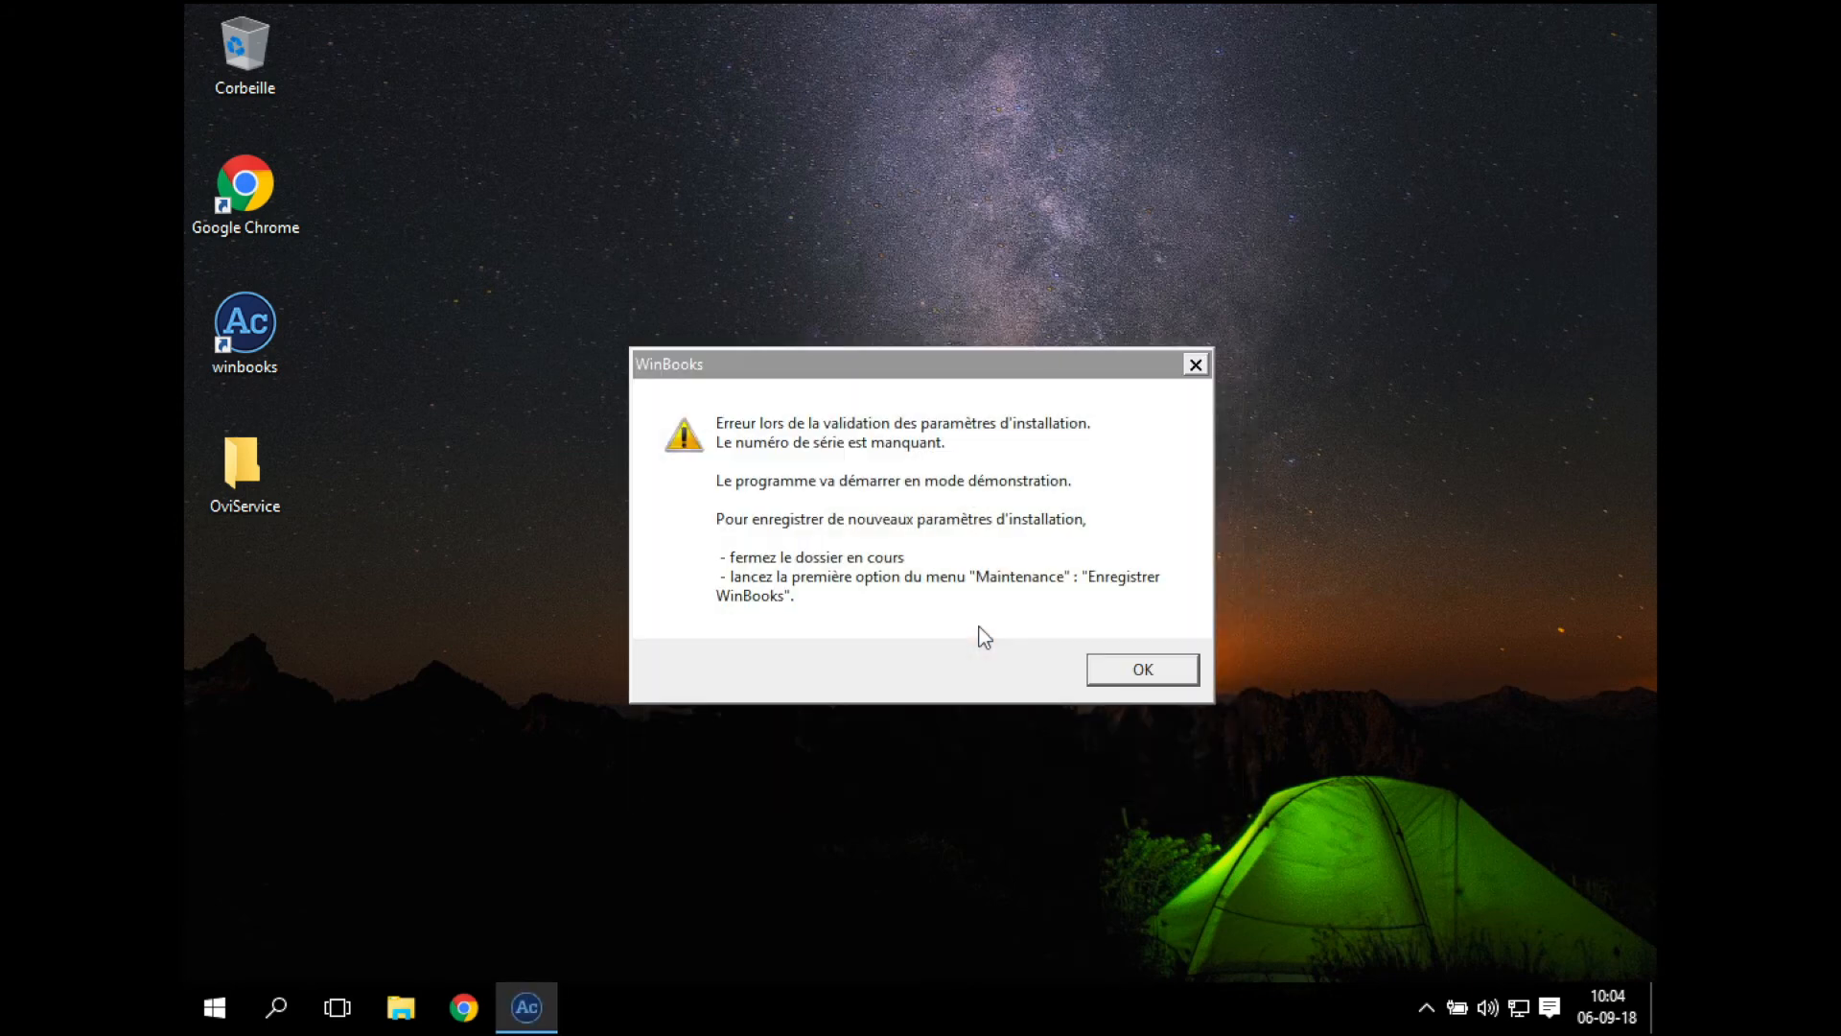
pyautogui.click(1147, 670)
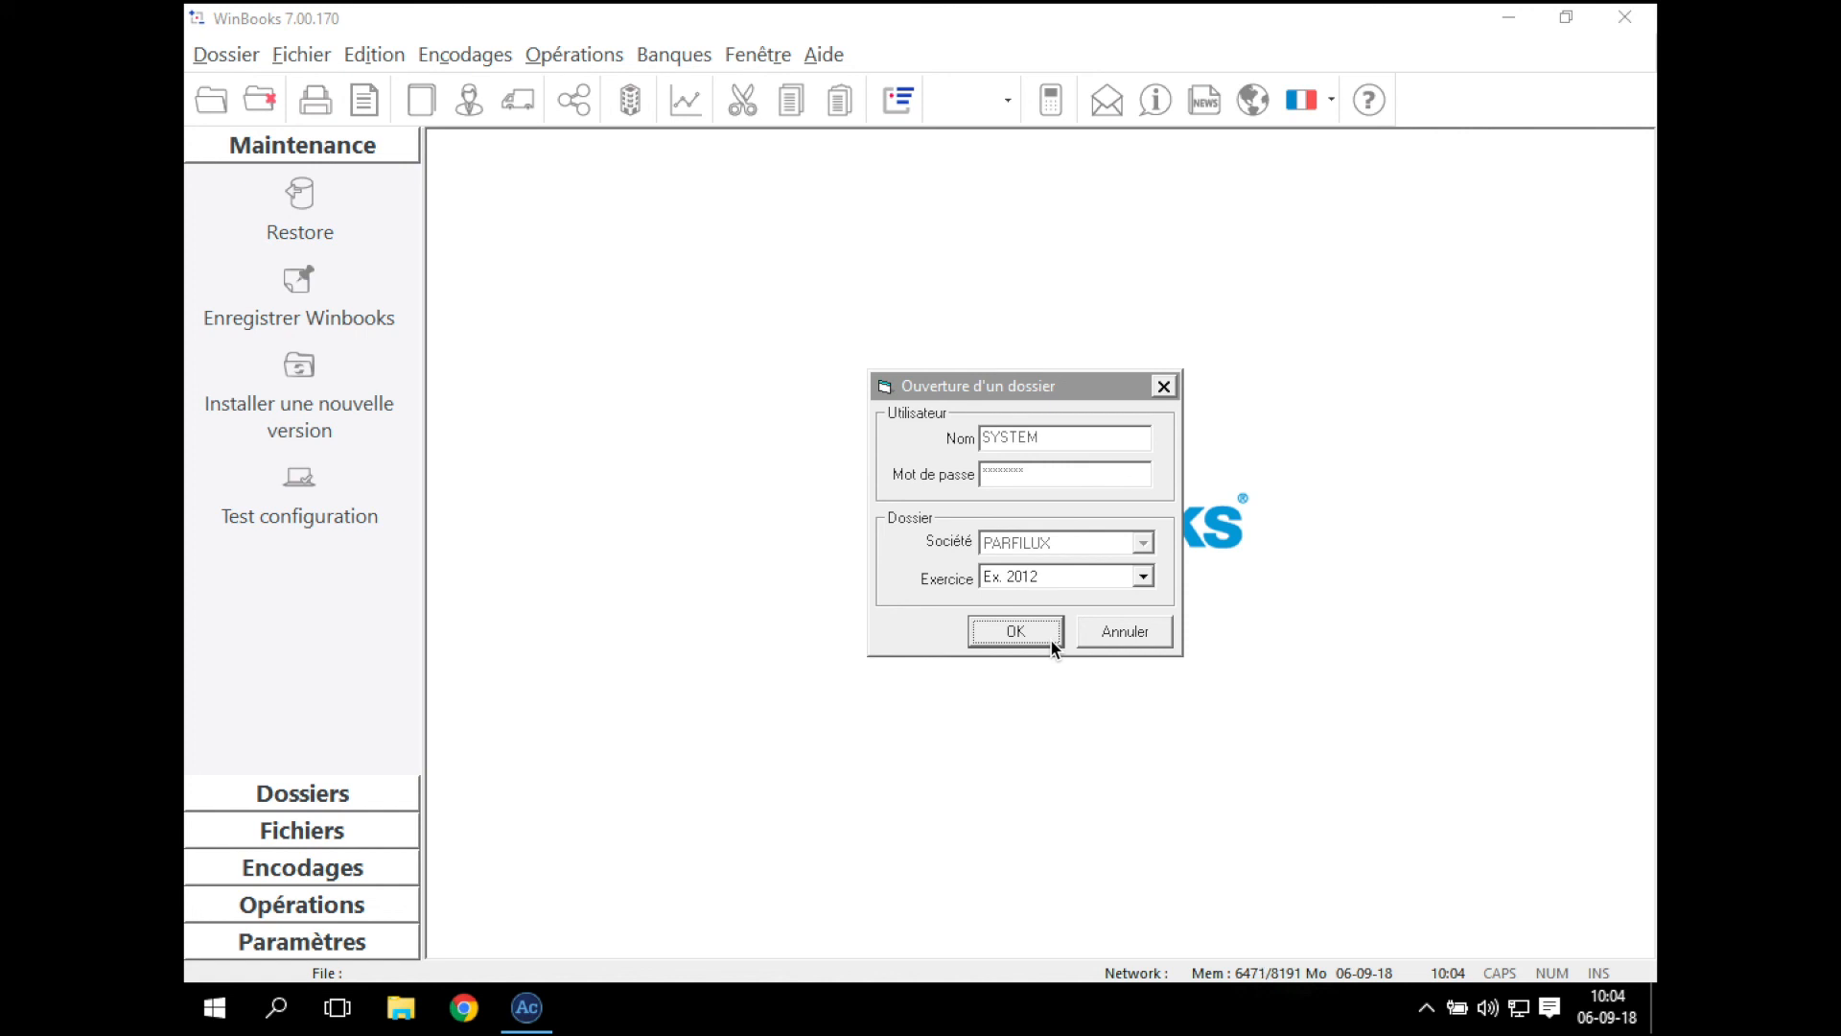
pyautogui.click(1113, 629)
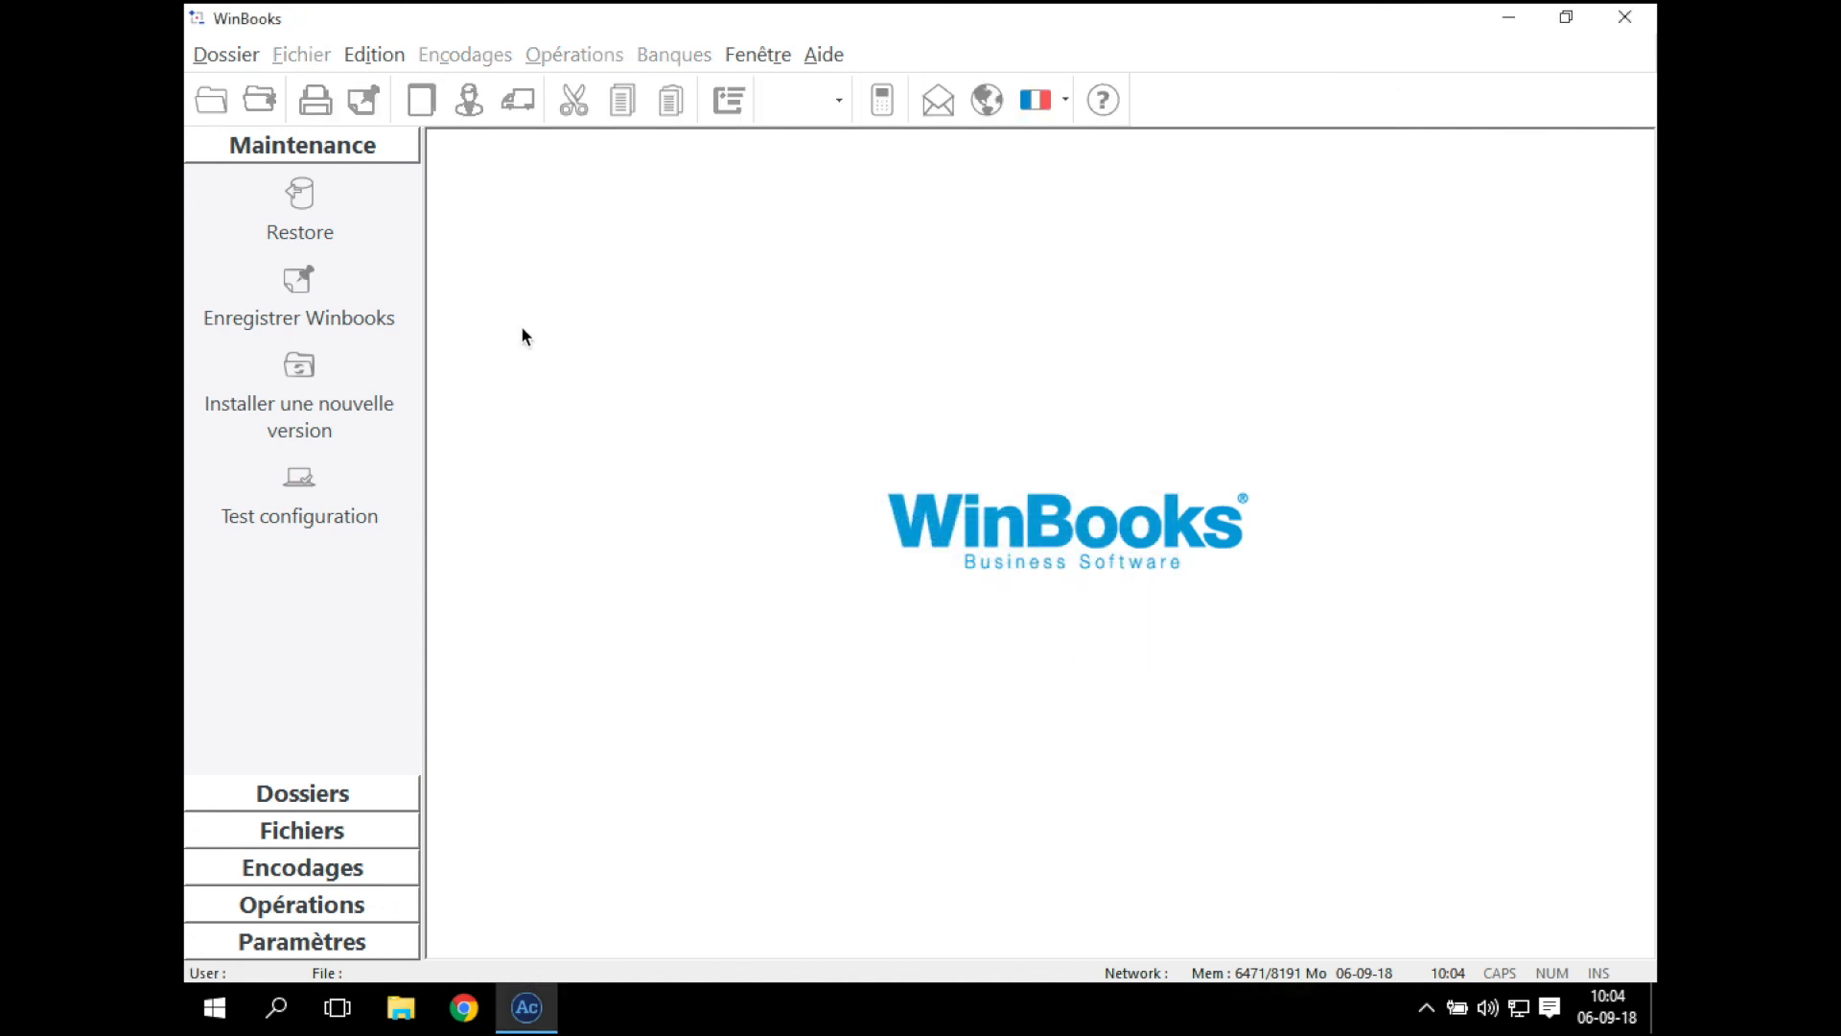
# Step: Look up the Enregistrer WinBooks function among the dossier maintenance options without launching it
pyautogui.click(222, 55)
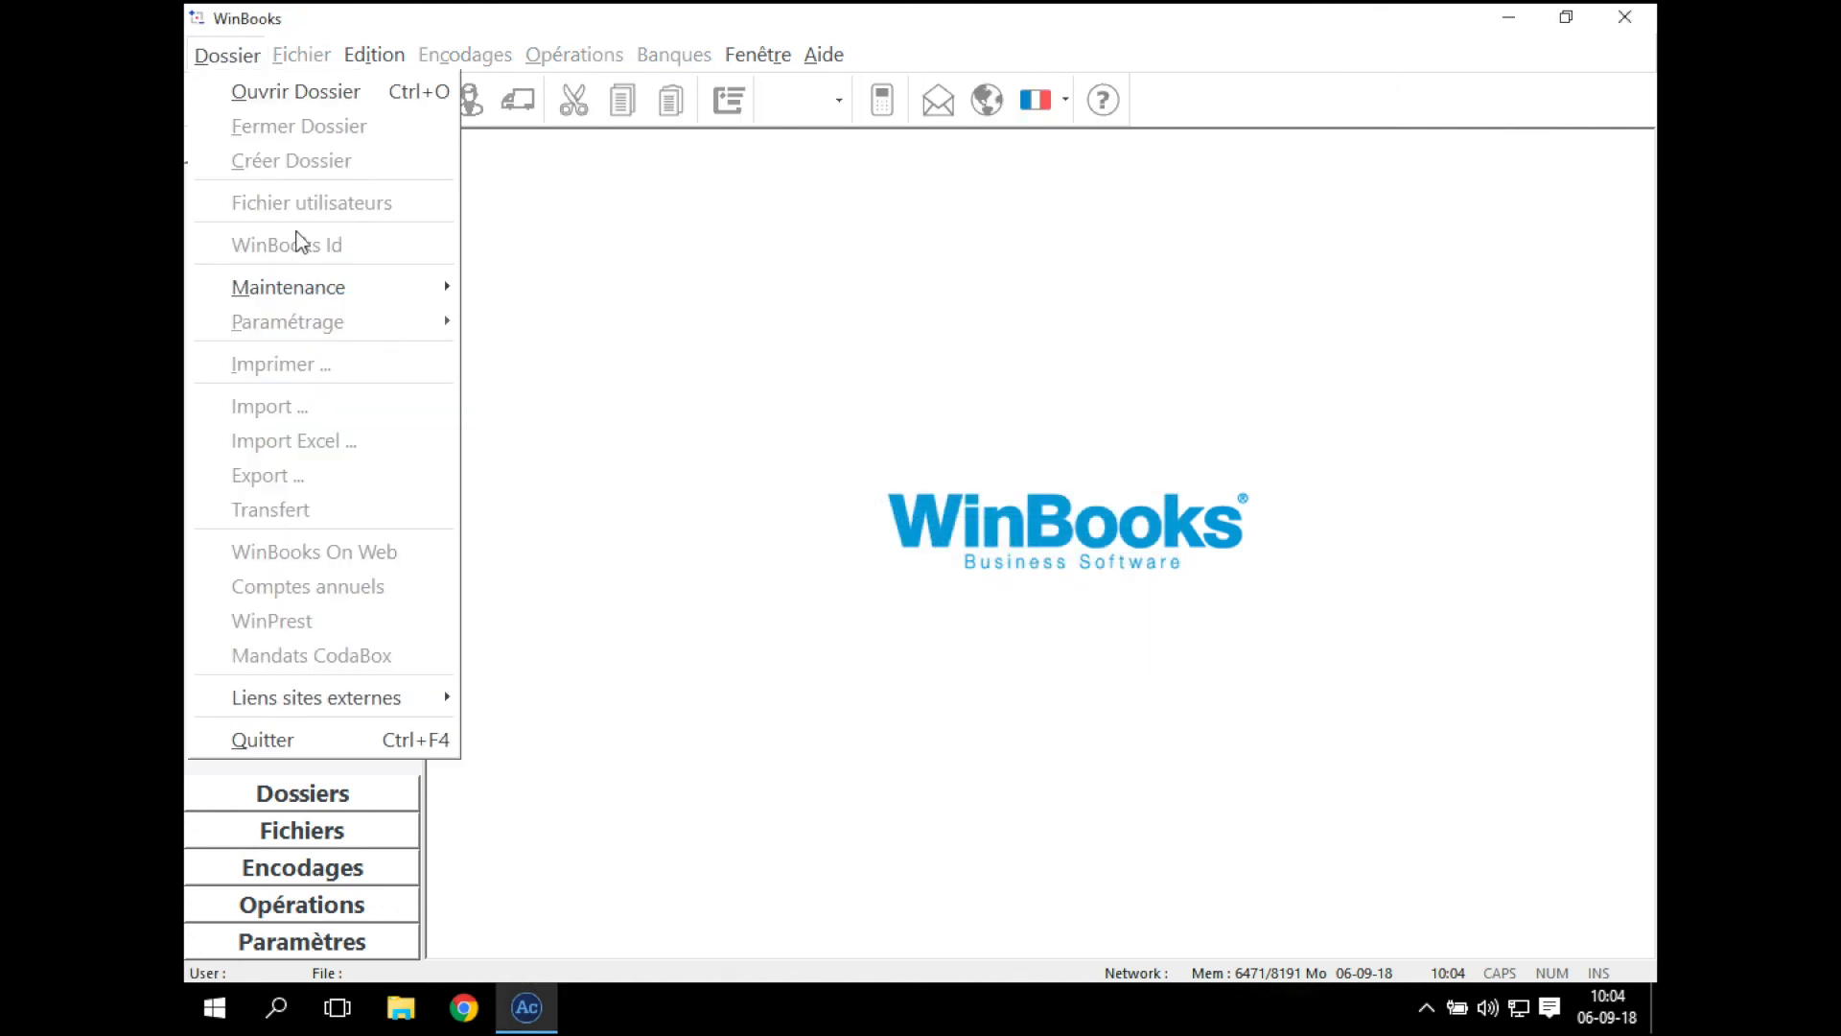
pyautogui.moveTo(344, 298)
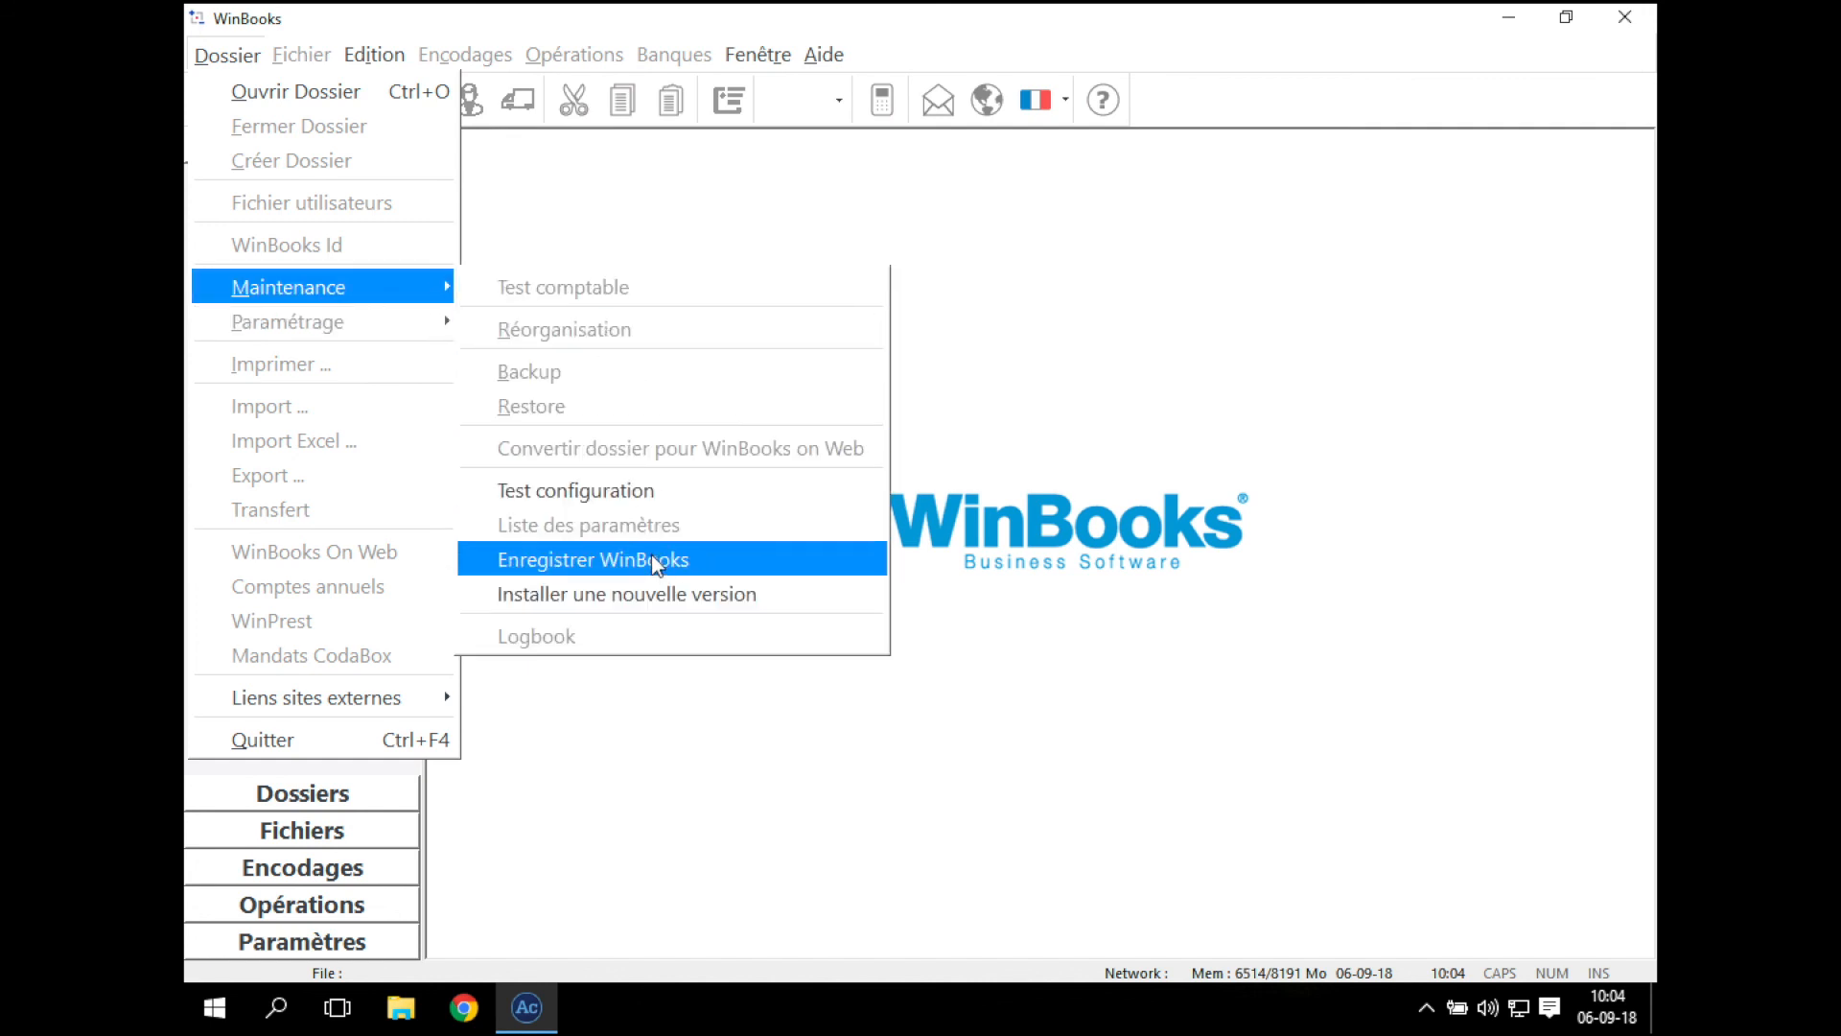
pyautogui.click(1106, 444)
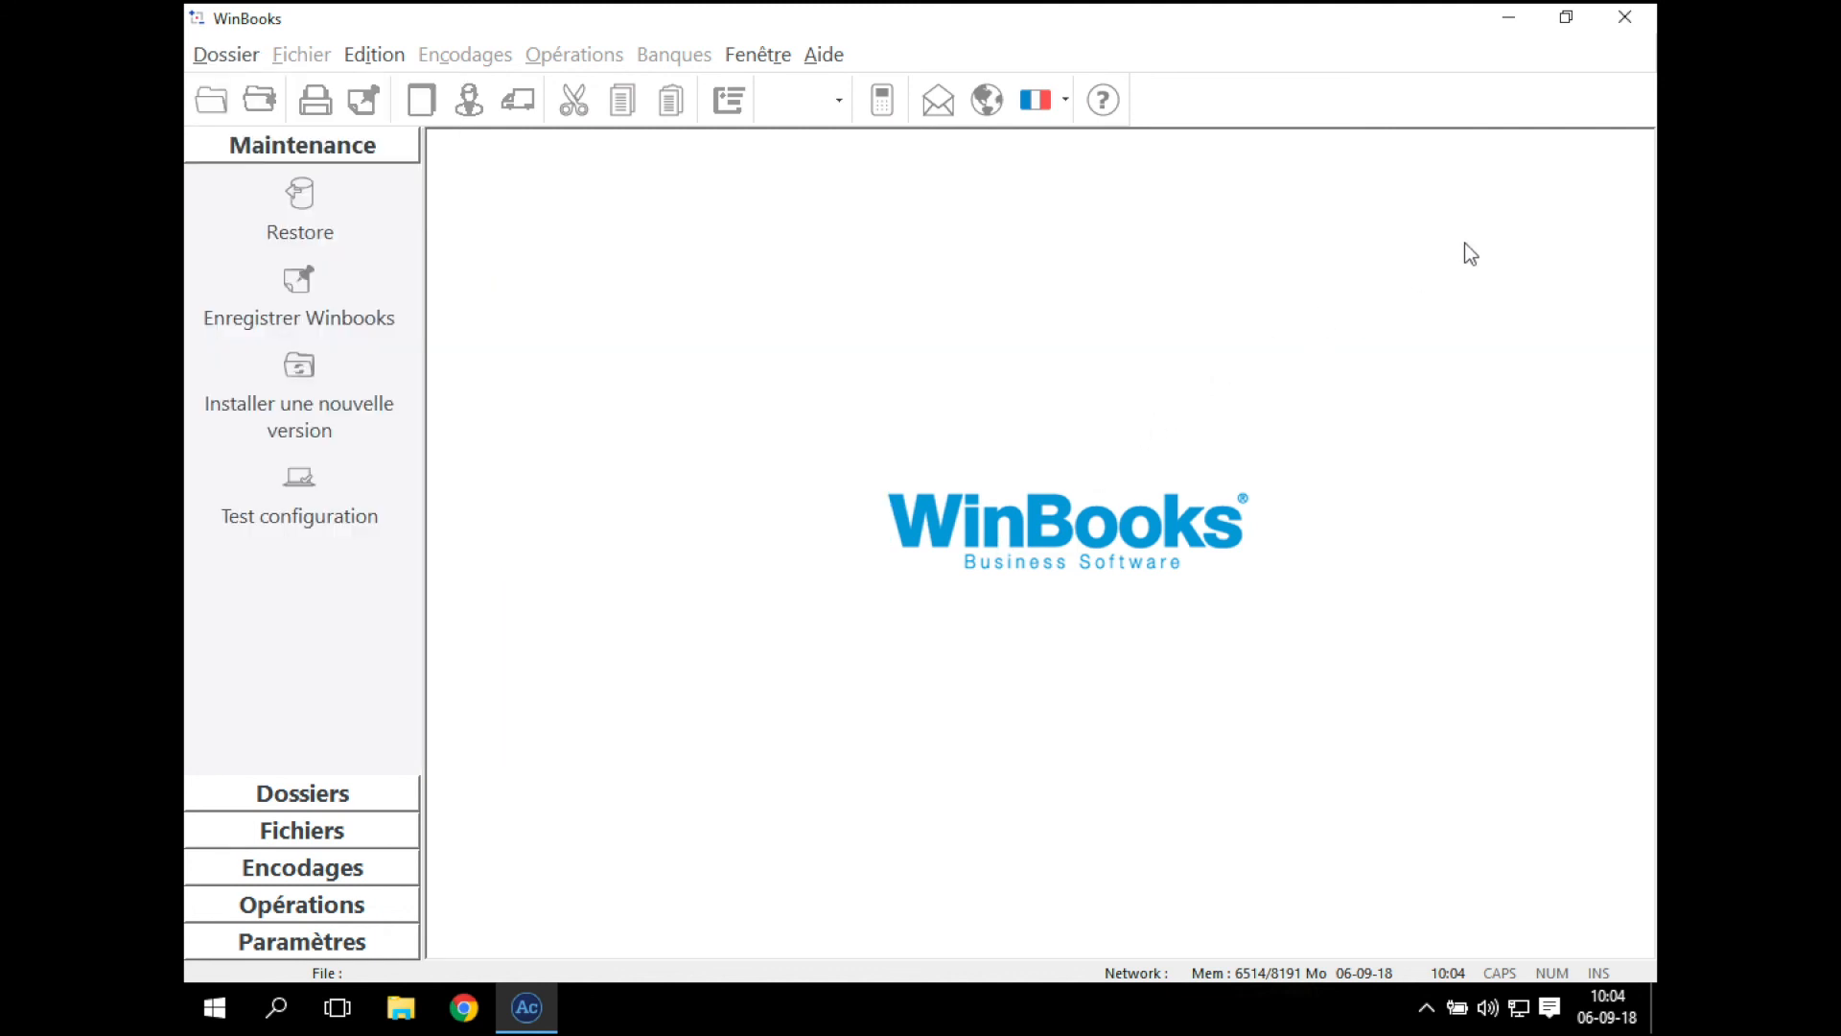